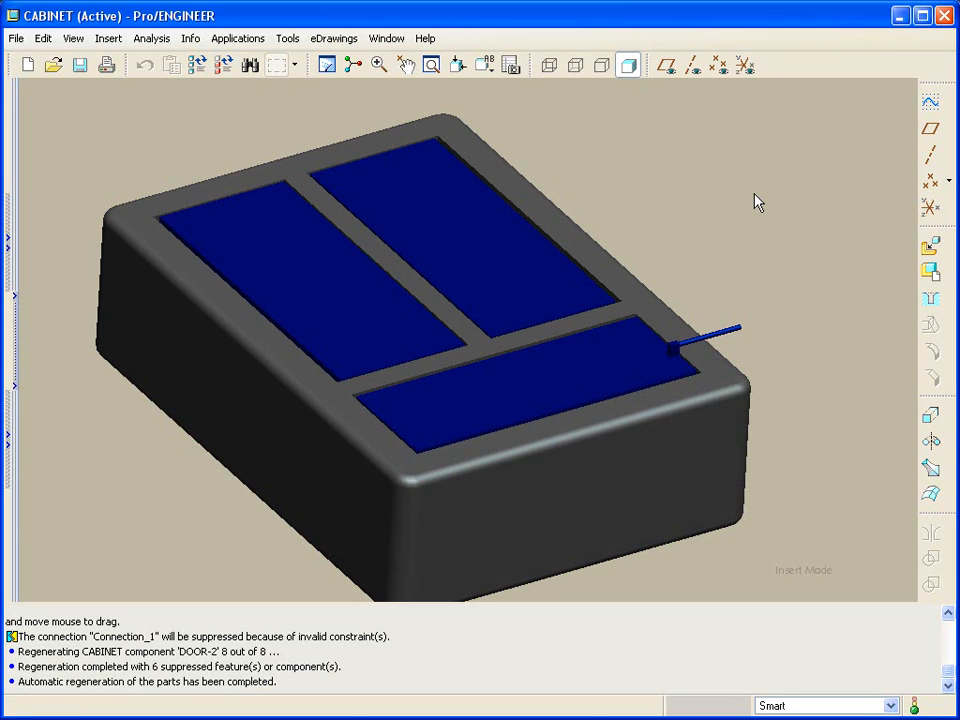
Swing all three cabinet doors partly open on their hinge connections with the Drag Components tool.
{"action": "left_click", "coordinate": [405, 64]}
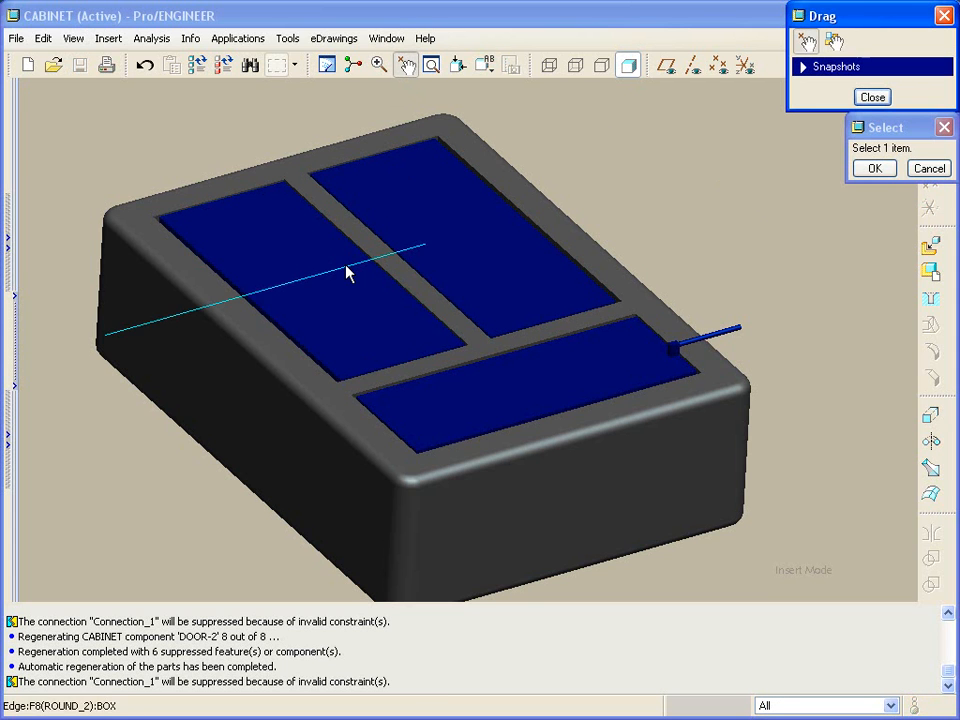
{"action": "left_click", "coordinate": [374, 282]}
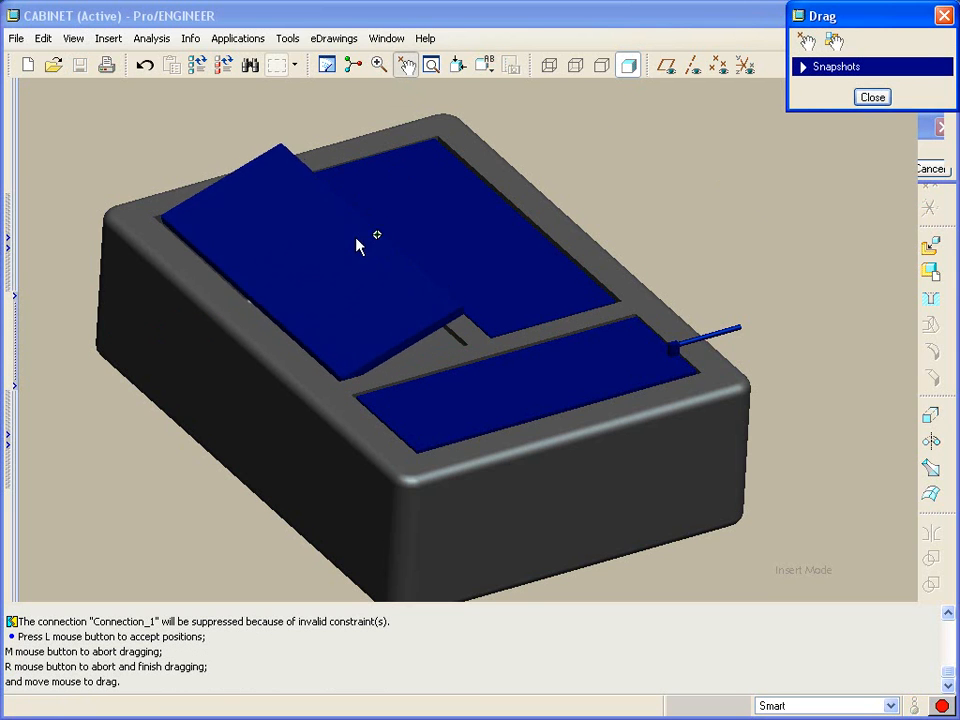
{"action": "left_click", "coordinate": [337, 231]}
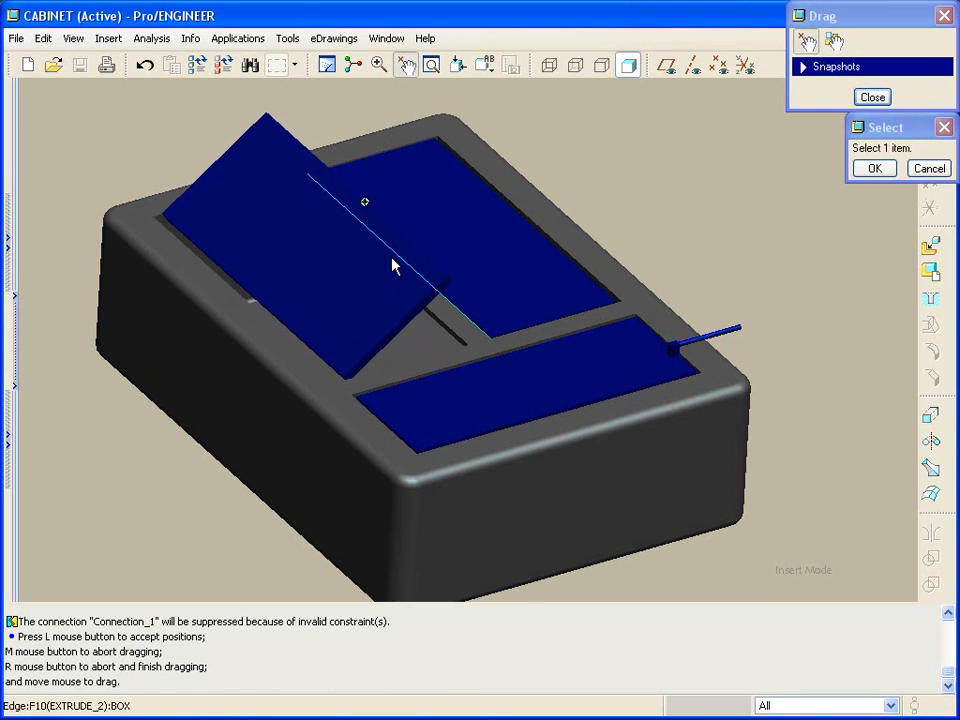
{"action": "left_click", "coordinate": [478, 314]}
{"action": "left_click", "coordinate": [512, 266]}
{"action": "left_click", "coordinate": [626, 333]}
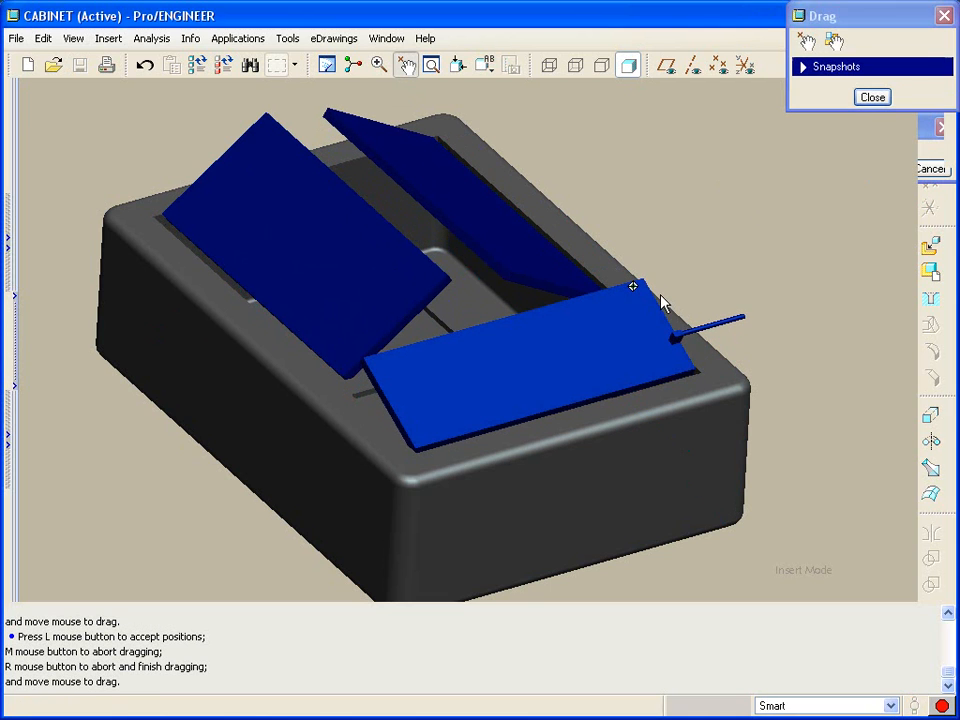
{"action": "left_click", "coordinate": [662, 300]}
{"action": "middle_click", "coordinate": [717, 232]}
{"action": "middle_click_drag", "start_coordinate": [717, 232], "coordinate": [740, 230]}
{"action": "left_click", "coordinate": [868, 98]}
{"action": "middle_click_drag", "start_coordinate": [806, 133], "coordinate": [806, 133]}
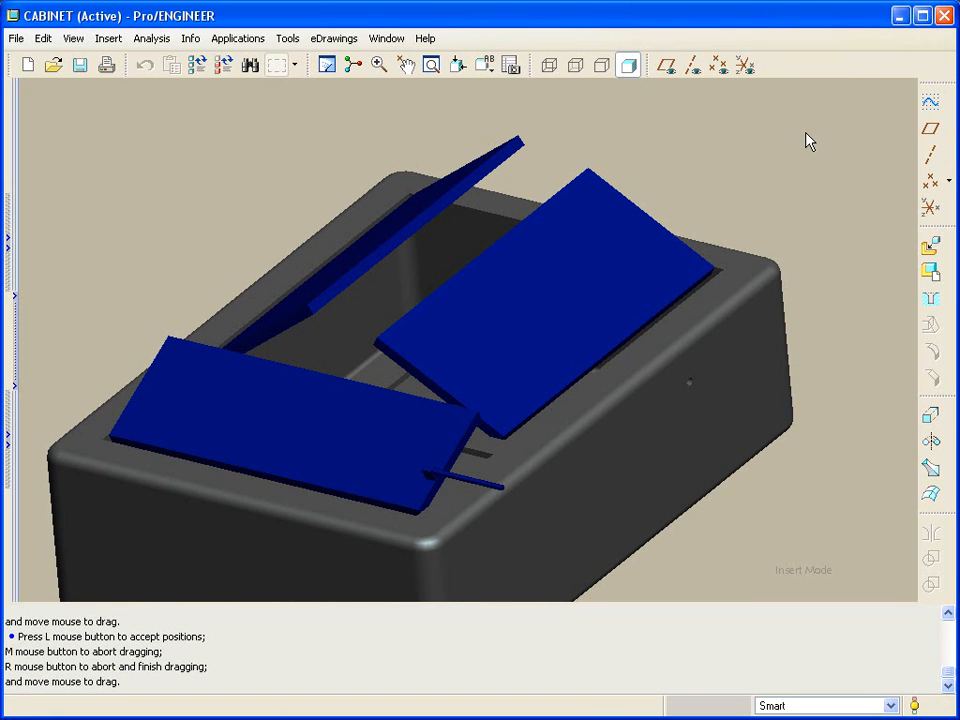
{"action": "middle_click_drag", "start_coordinate": [806, 133], "coordinate": [806, 133]}
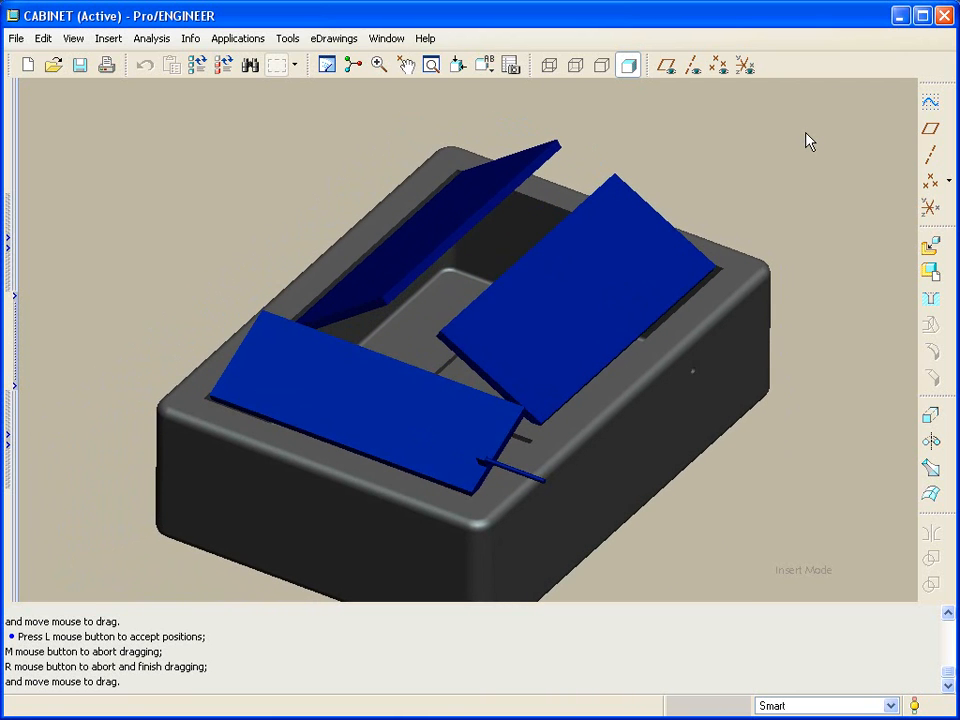
Switch to the HINGE.ASM window.
{"action": "left_click", "coordinate": [386, 40]}
{"action": "left_click", "coordinate": [402, 227]}
{"action": "middle_click_drag", "start_coordinate": [687, 156], "coordinate": [390, 184]}
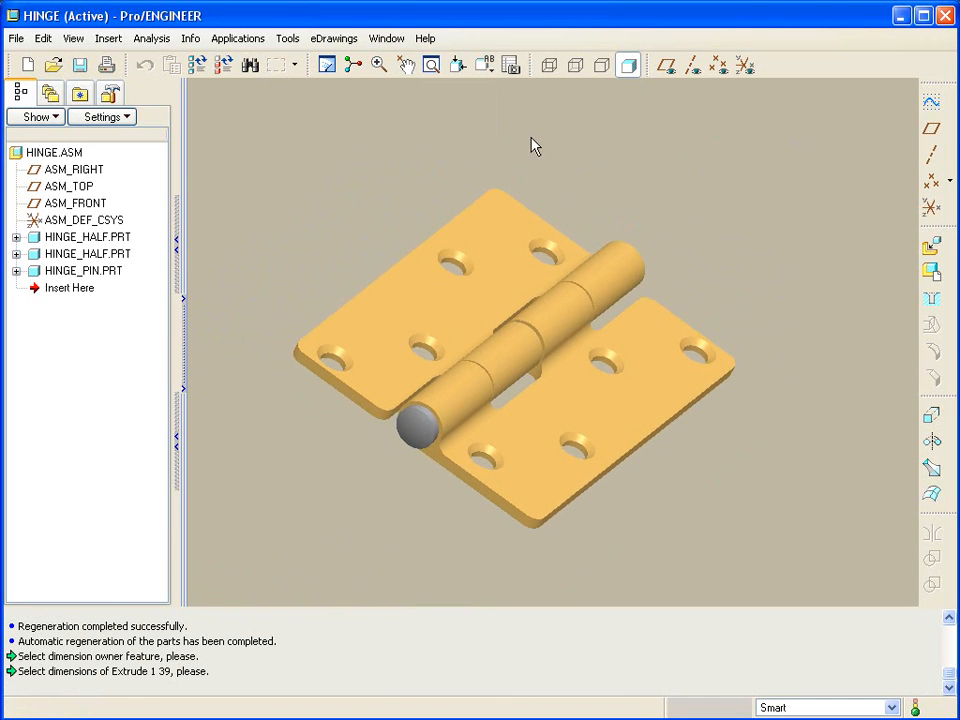
Set the angle between the two hinge halves to 135 degrees and regenerate the assembly.
{"action": "left_click", "coordinate": [499, 231]}
{"action": "double_click", "coordinate": [531, 313]}
{"action": "left_click", "coordinate": [531, 313]}
{"action": "double_click", "coordinate": [530, 308]}
{"action": "type", "text": "135"}
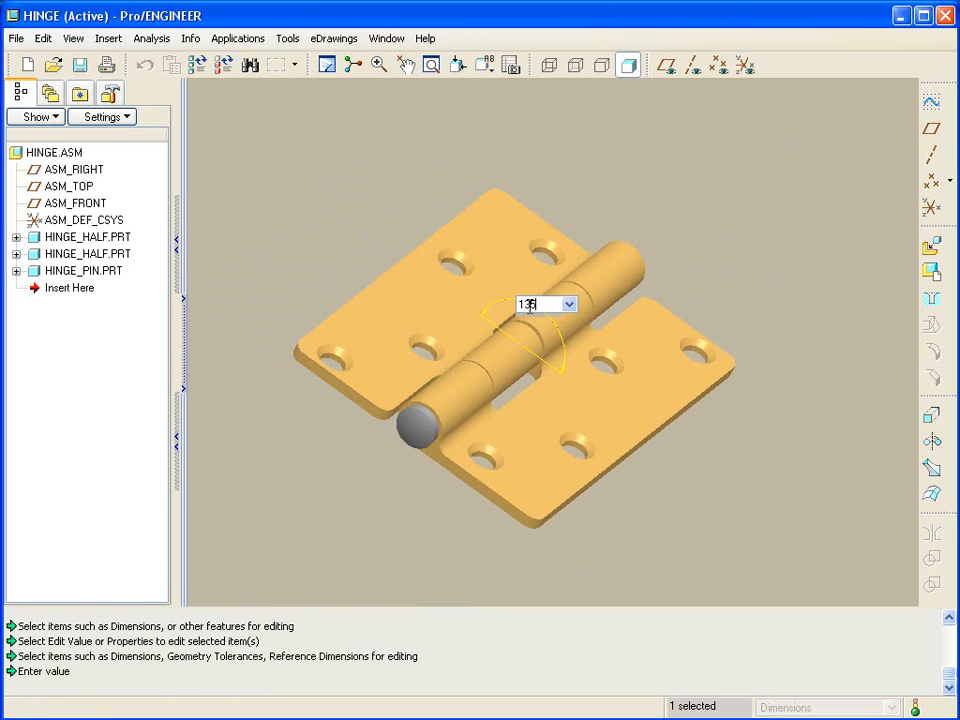
{"action": "key", "text": "Return"}
{"action": "key", "text": "ctrl+g"}
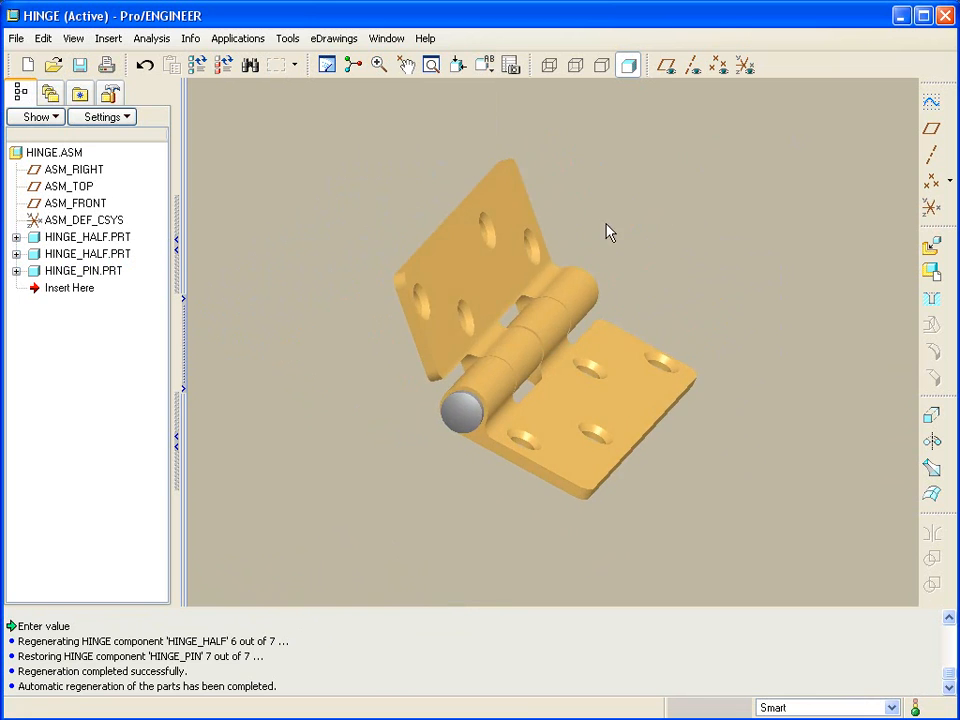
Set the angle between the hinge halves to 180 degrees and regenerate the assembly.
{"action": "double_click", "coordinate": [513, 277]}
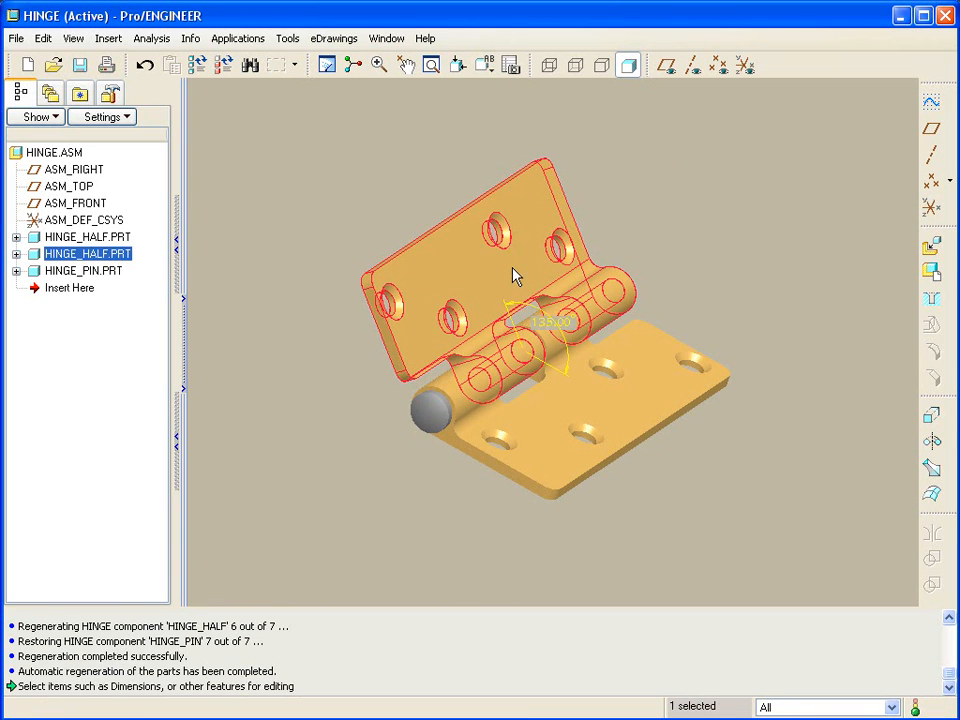
{"action": "double_click", "coordinate": [553, 322]}
{"action": "type", "text": "180"}
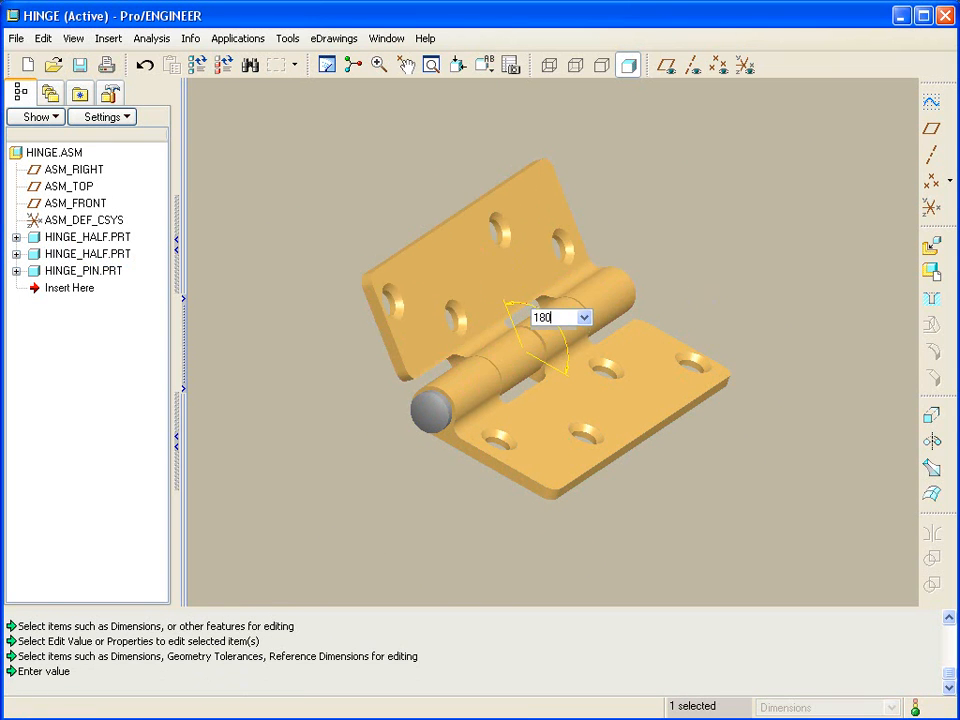
{"action": "key", "text": "Return"}
{"action": "key", "text": "ctrl+g"}
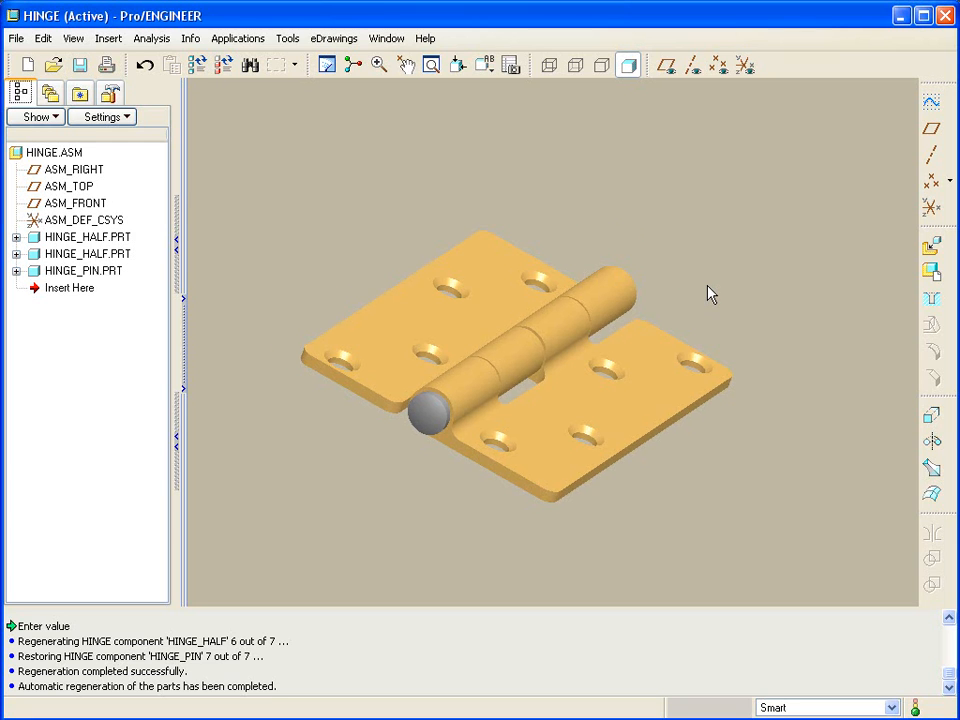
{"action": "middle_click_drag", "start_coordinate": [709, 294], "coordinate": [731, 237]}
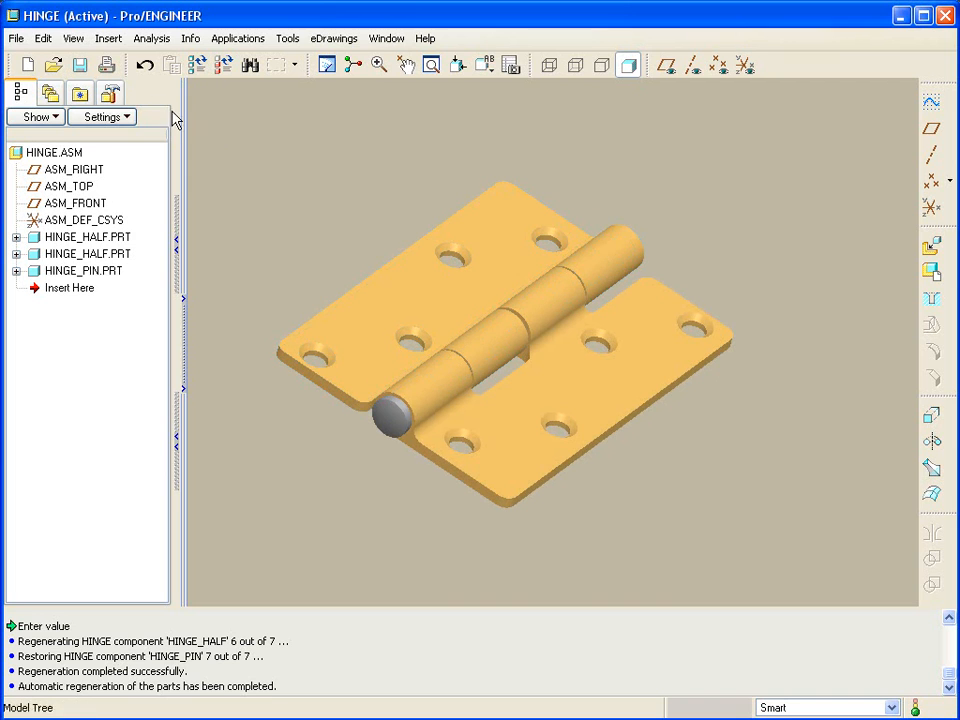
Open the hinge assembly's Flexibility setup and examine which dimensions are prepared as varied items.
{"action": "left_click", "coordinate": [50, 42]}
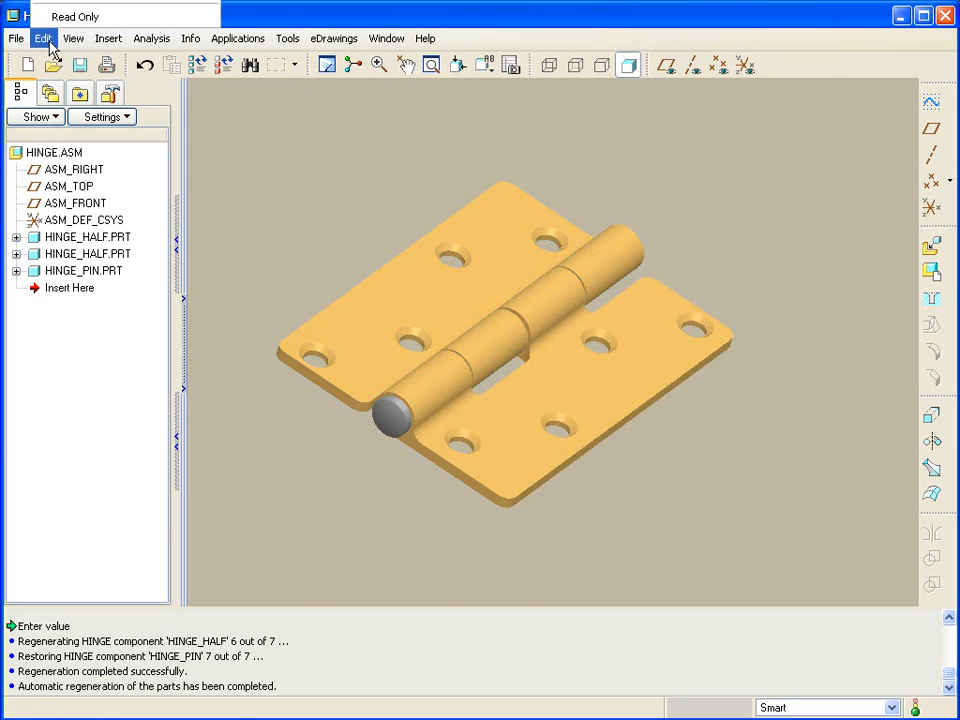
{"action": "left_click", "coordinate": [75, 2]}
{"action": "left_click_drag", "start_coordinate": [754, 2], "coordinate": [851, 110]}
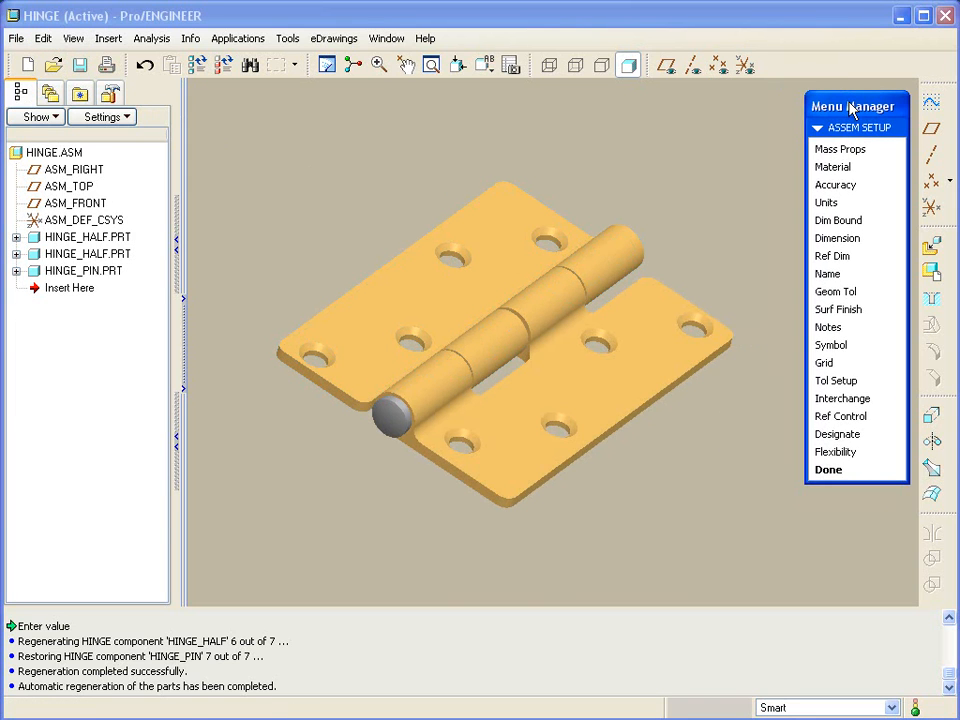
{"action": "left_click", "coordinate": [868, 455]}
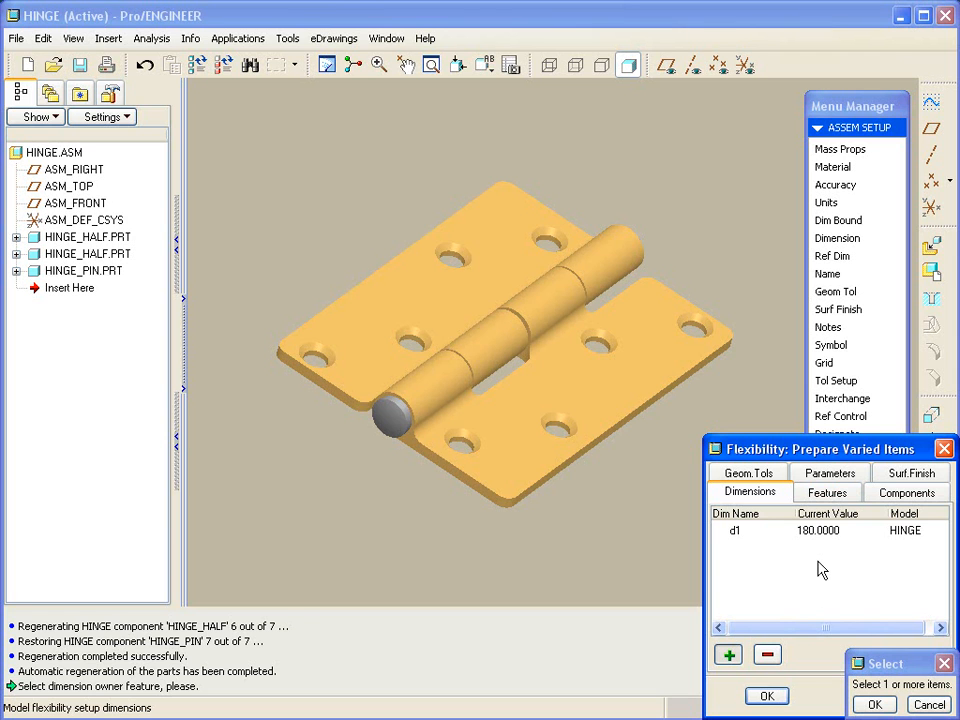
Insert hinge.asm as a new component into CABINET.ASM, using its predefined flexibility.
{"action": "left_click", "coordinate": [388, 38]}
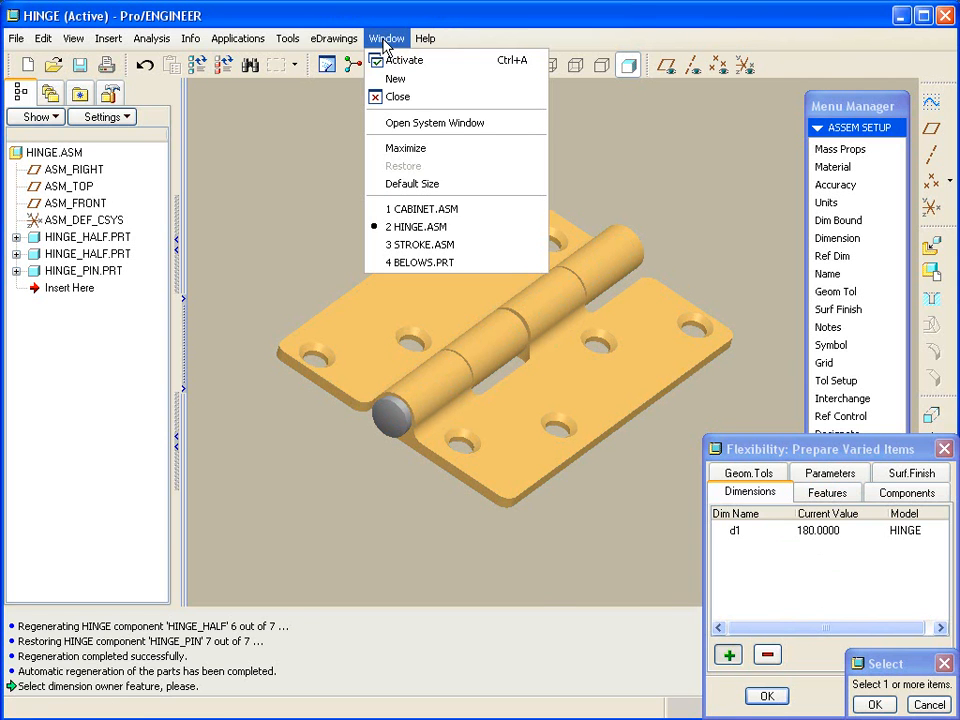
{"action": "left_click", "coordinate": [447, 211]}
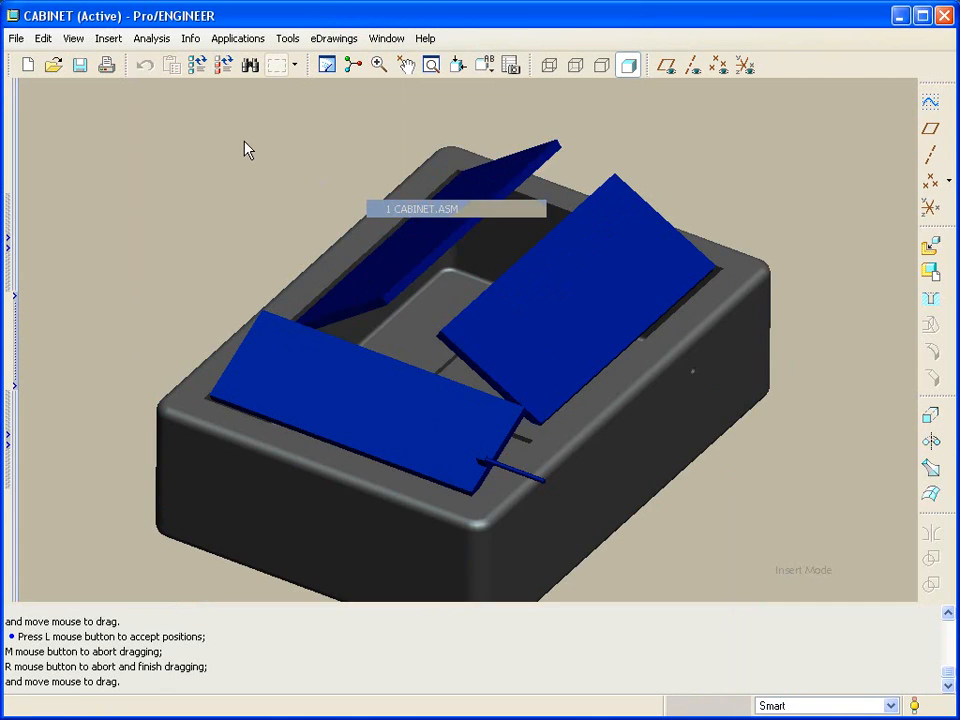
{"action": "left_click", "coordinate": [930, 245]}
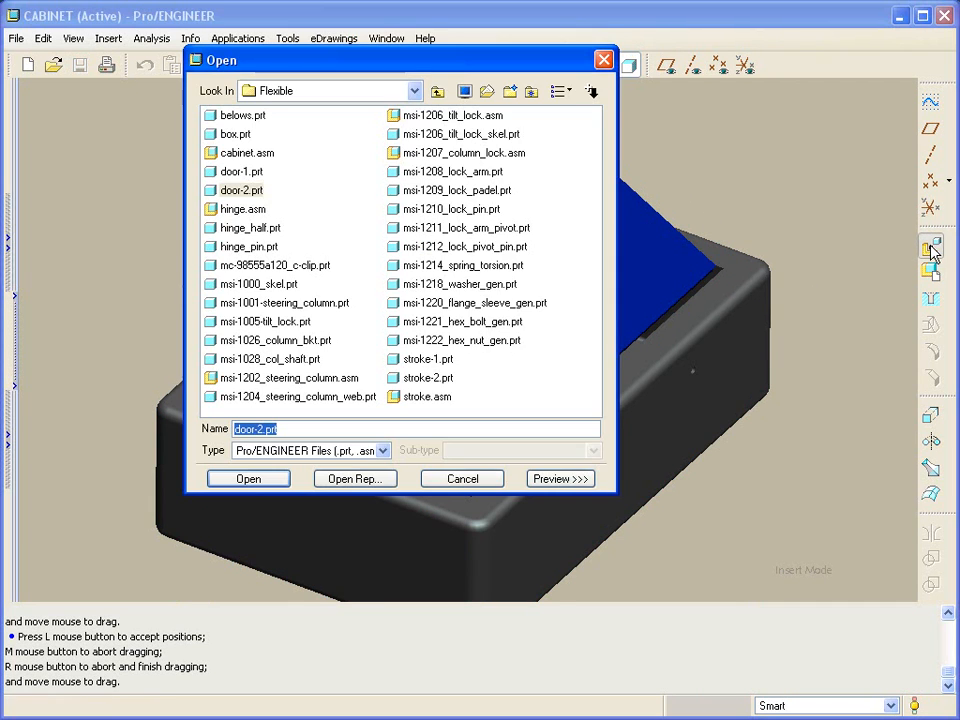
{"action": "double_click", "coordinate": [258, 213]}
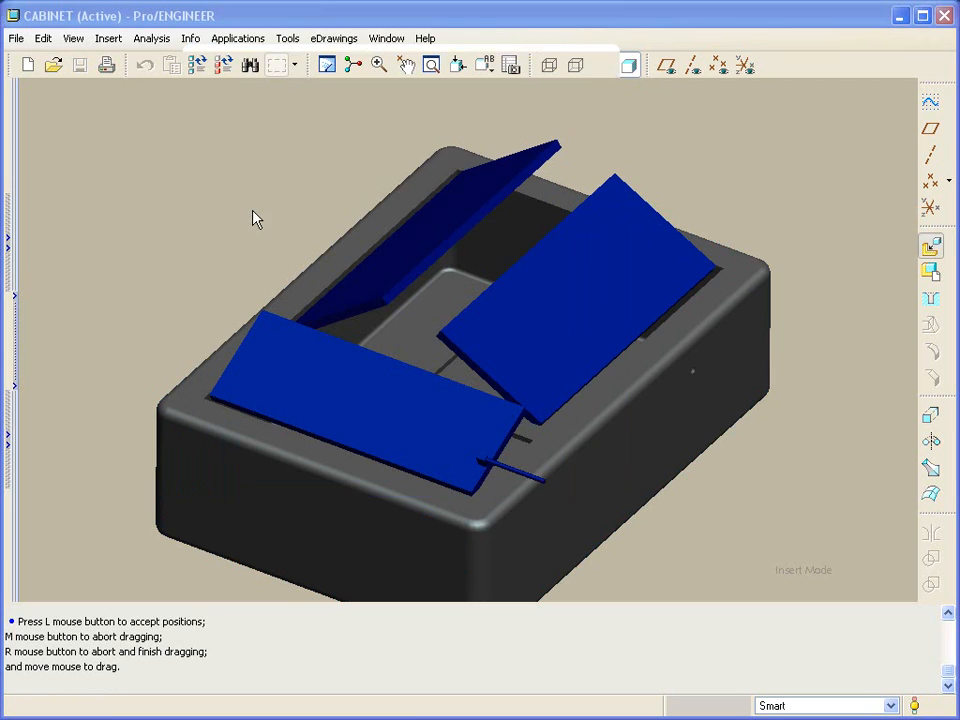
{"action": "left_click_drag", "start_coordinate": [296, 90], "coordinate": [180, 107]}
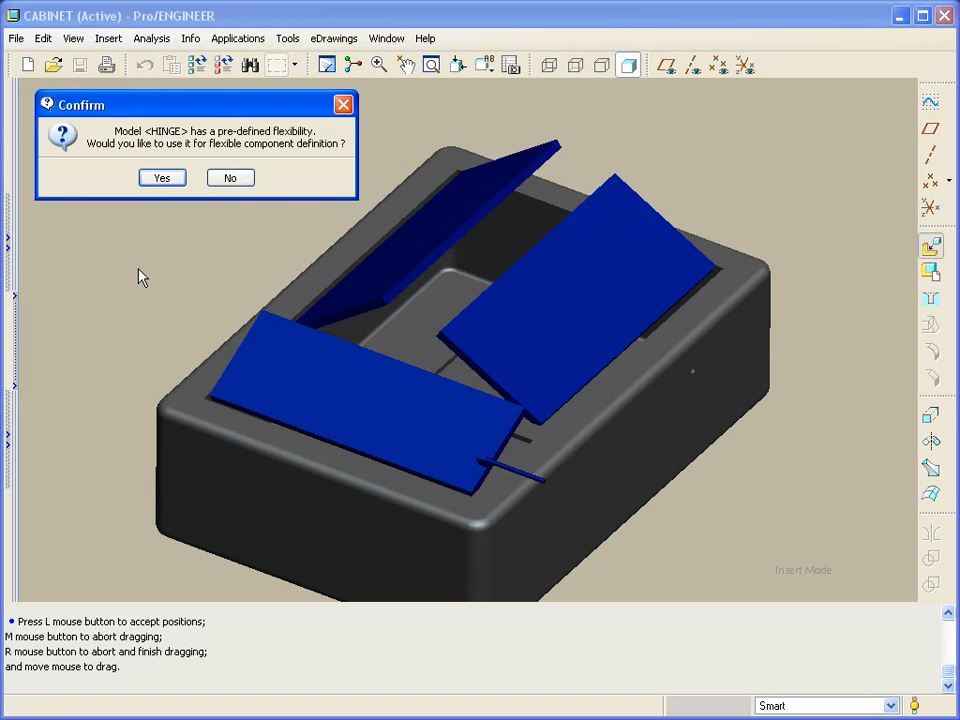
{"action": "left_click", "coordinate": [158, 179]}
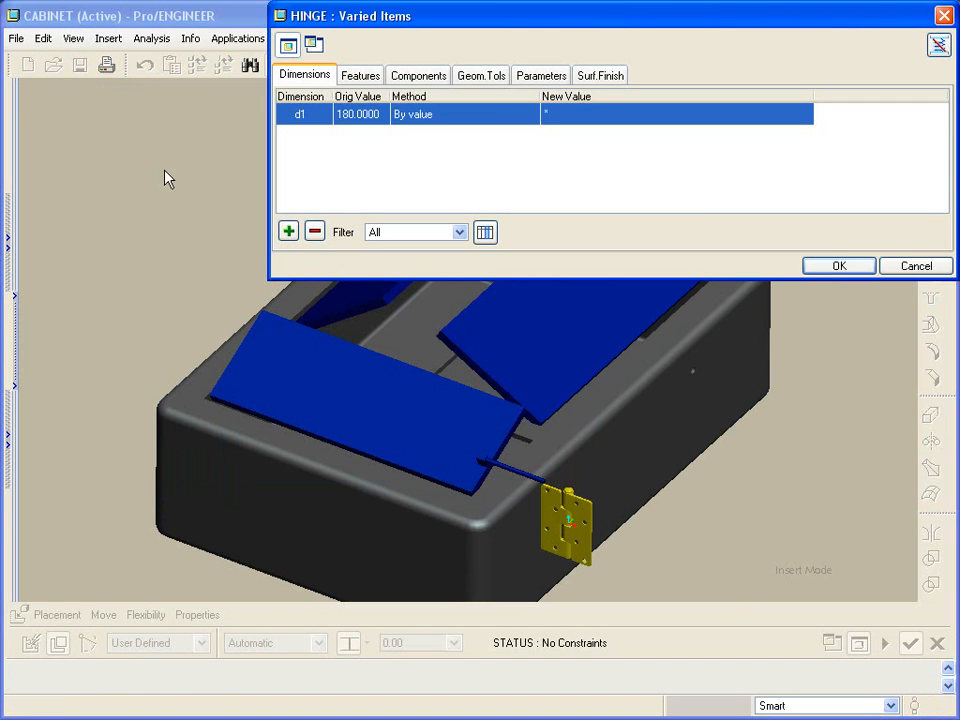
Set the varied dimension d1 to the Angle method, measured between the cabinet's door-side face and the outer face of an open long door.
{"action": "left_click", "coordinate": [549, 115]}
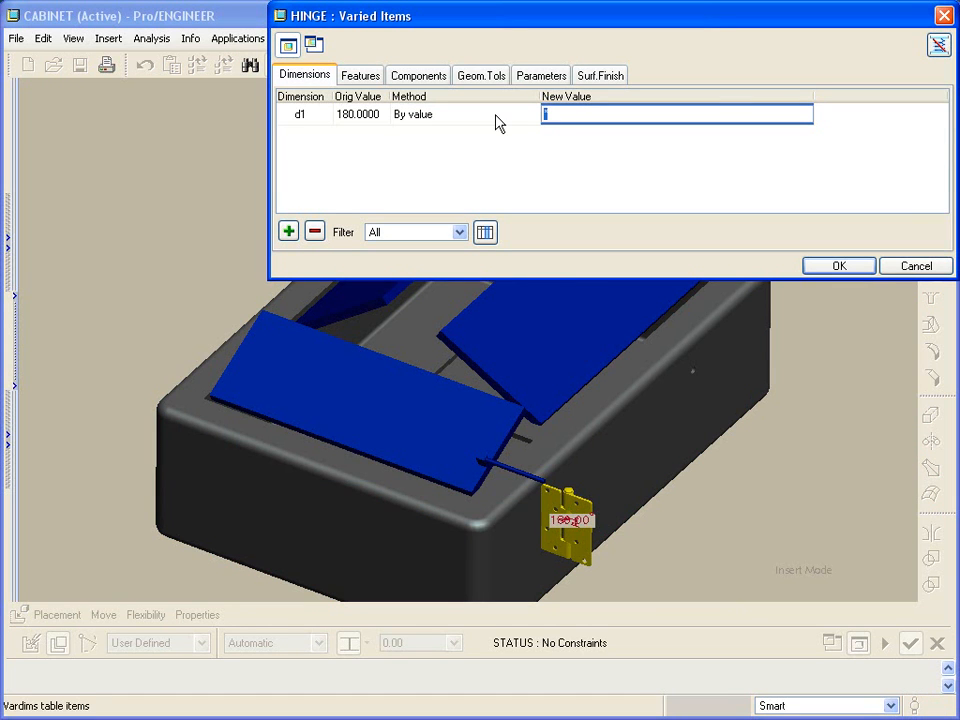
{"action": "left_click", "coordinate": [497, 116]}
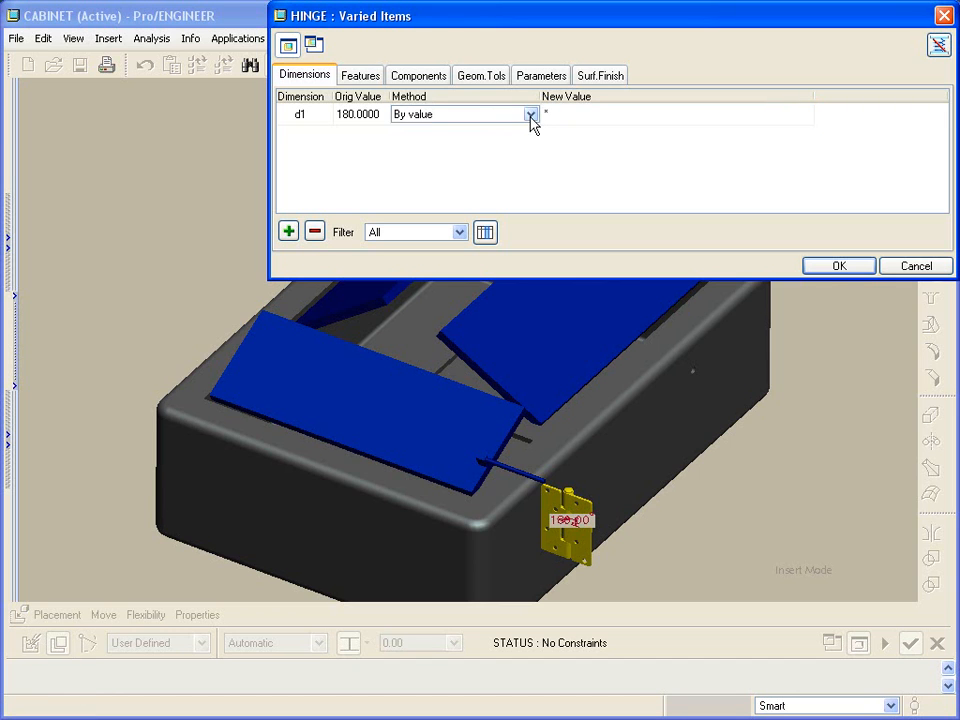
{"action": "left_click", "coordinate": [530, 115]}
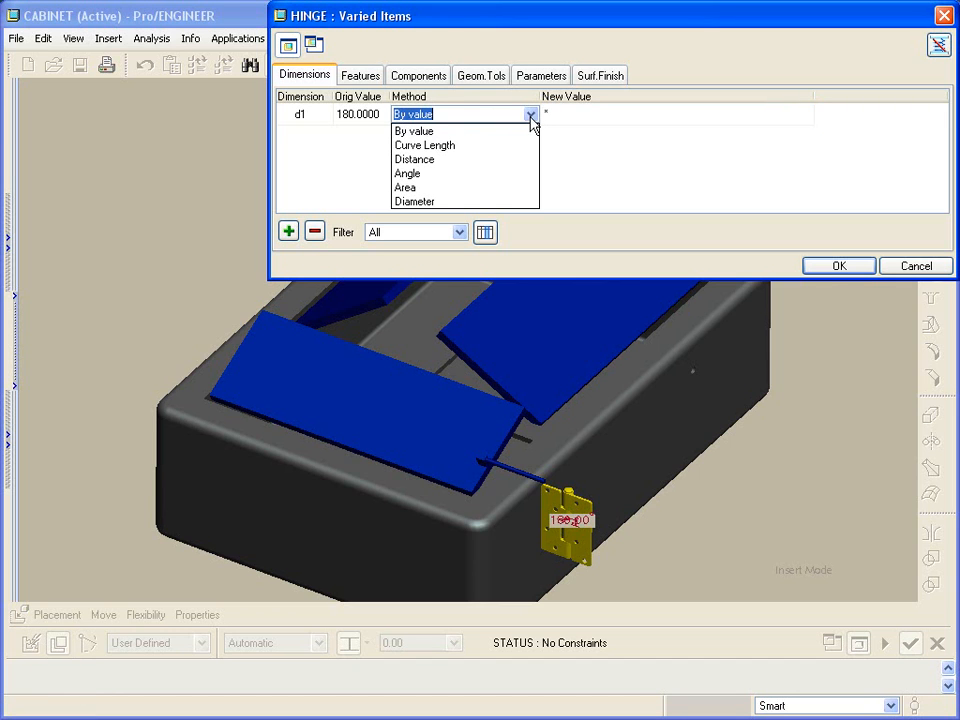
{"action": "left_click", "coordinate": [508, 174]}
{"action": "middle_click_drag", "start_coordinate": [508, 174], "coordinate": [463, 293]}
{"action": "left_click", "coordinate": [527, 308]}
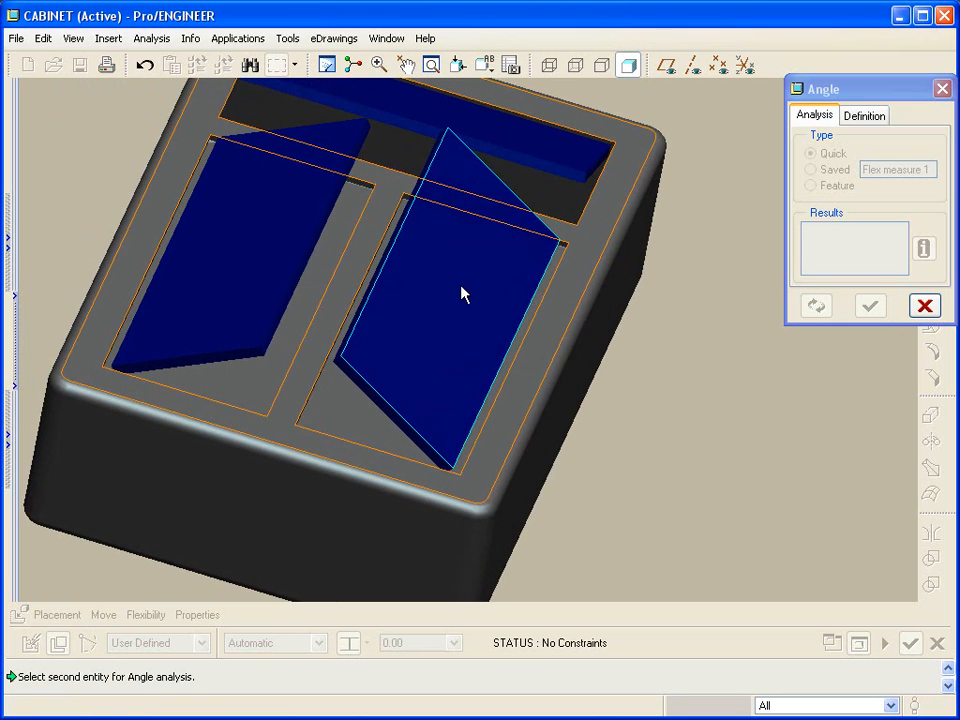
{"action": "left_click", "coordinate": [462, 294]}
Flip the measurement direction on the cabinet face to use the supplementary angle, and accept the measurement and the hinge's varied items.
{"action": "middle_click_drag", "start_coordinate": [651, 285], "coordinate": [625, 291]}
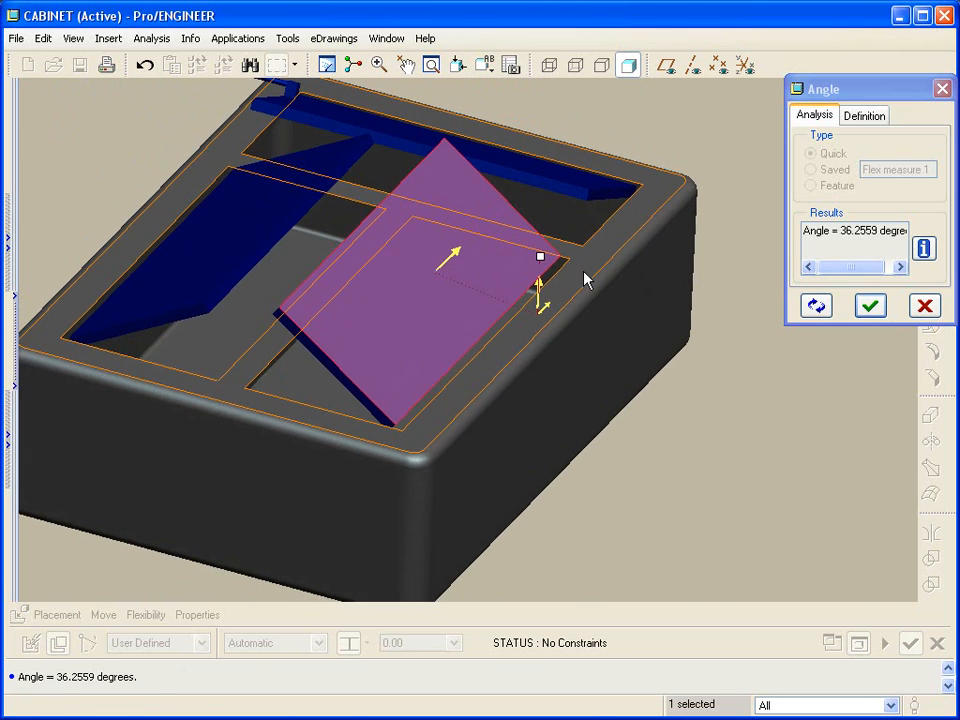
{"action": "middle_click_drag", "start_coordinate": [665, 245], "coordinate": [649, 306]}
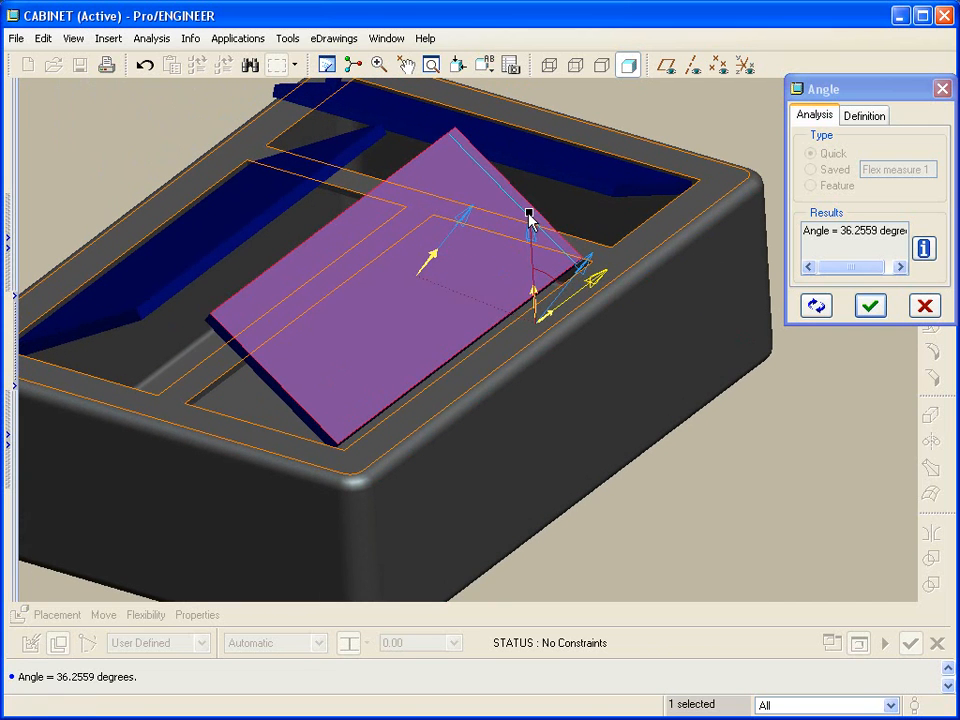
{"action": "left_click", "coordinate": [536, 299]}
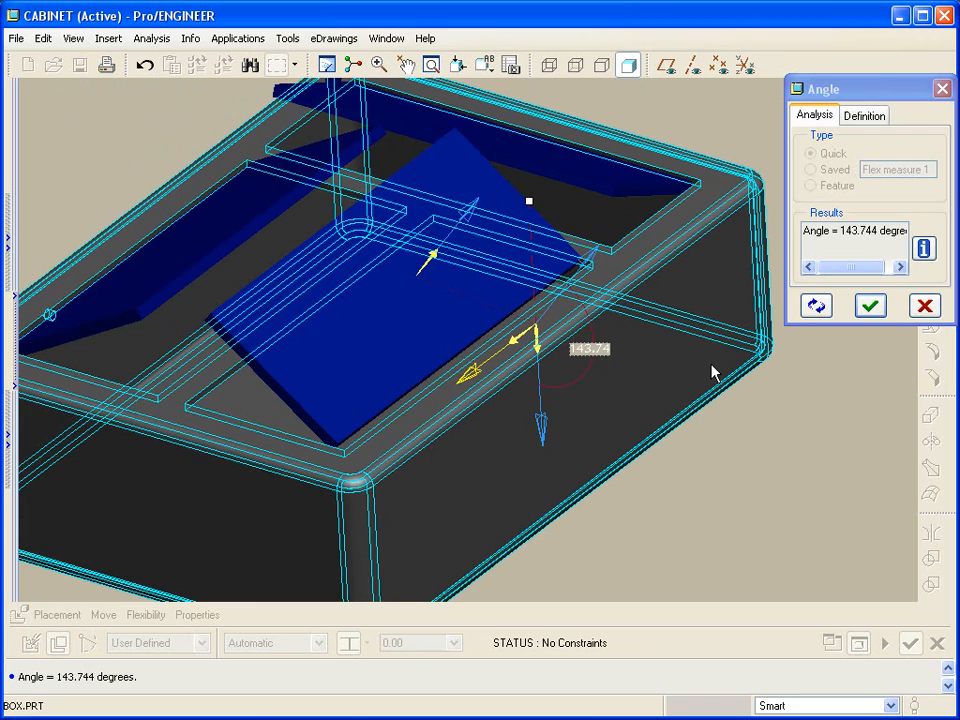
{"action": "middle_click_drag", "start_coordinate": [713, 372], "coordinate": [827, 366]}
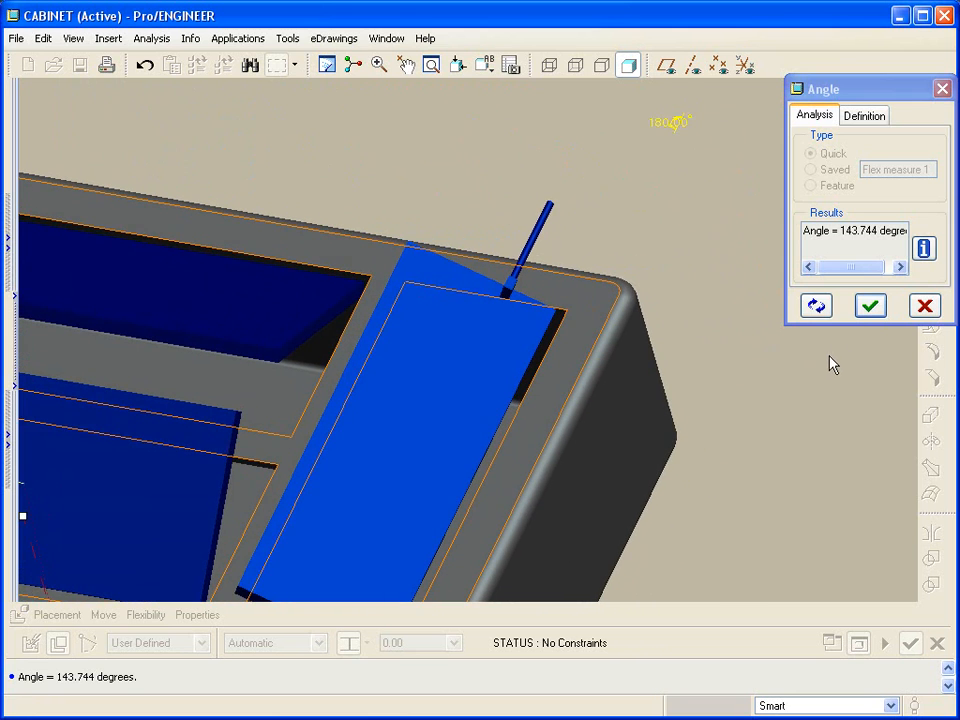
{"action": "left_click", "coordinate": [871, 307]}
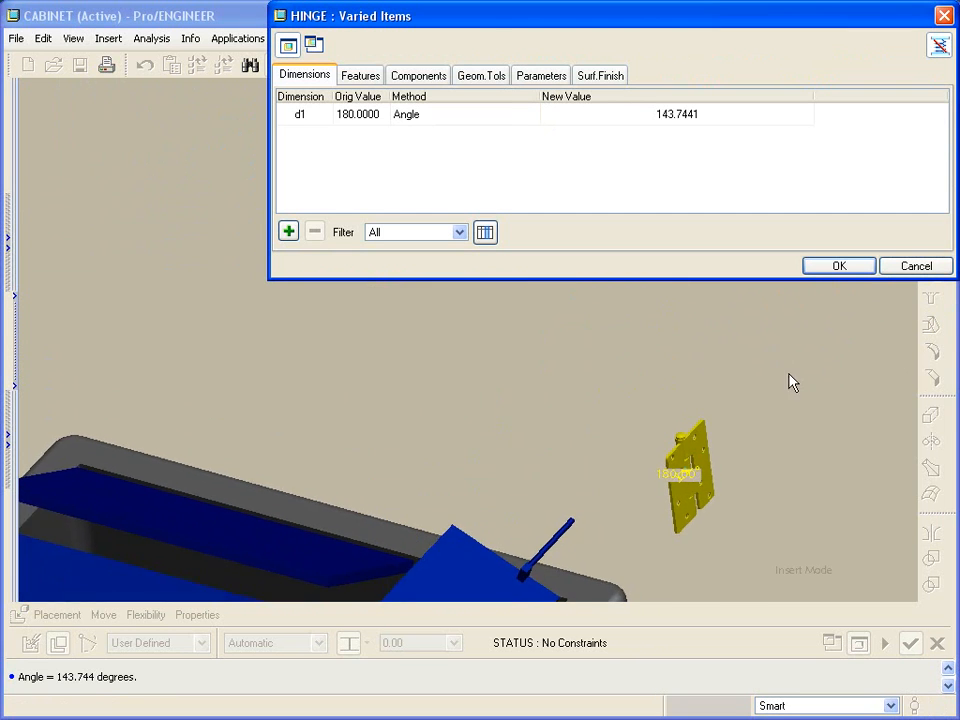
{"action": "left_click", "coordinate": [840, 266]}
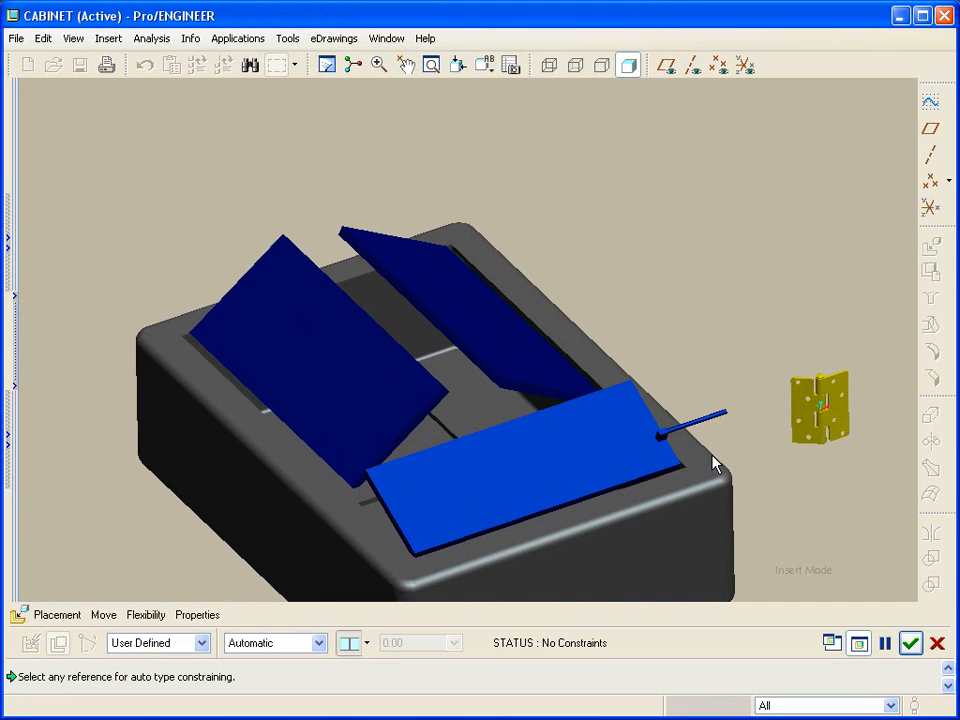
Mate the flat face of a hinge leaf with the cabinet's door-side face and show the datum axes.
{"action": "left_click", "coordinate": [836, 396]}
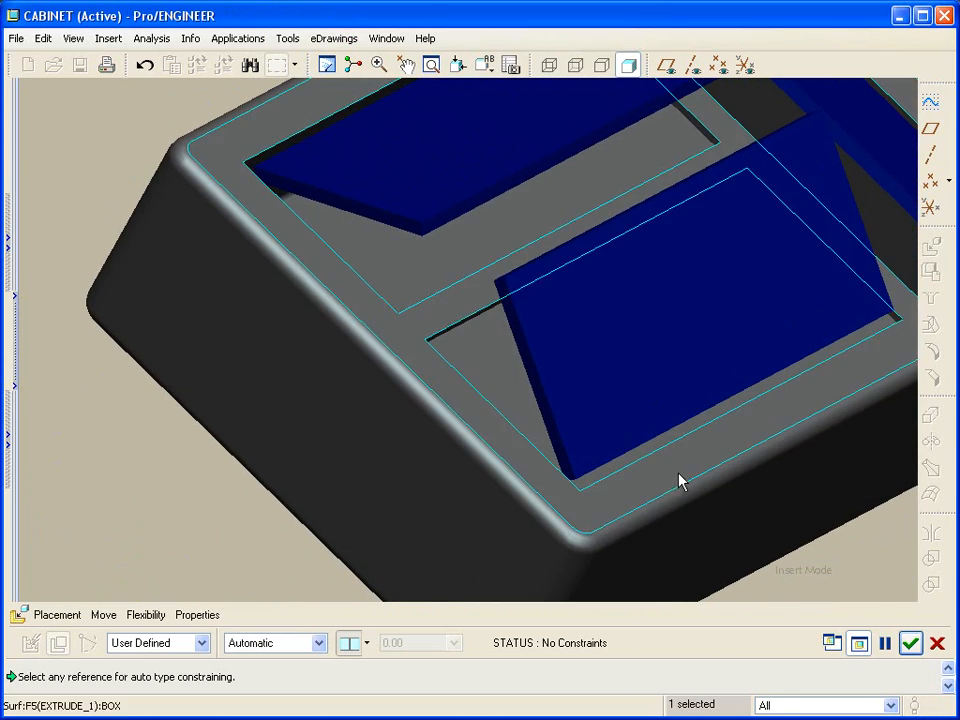
{"action": "left_click", "coordinate": [679, 481]}
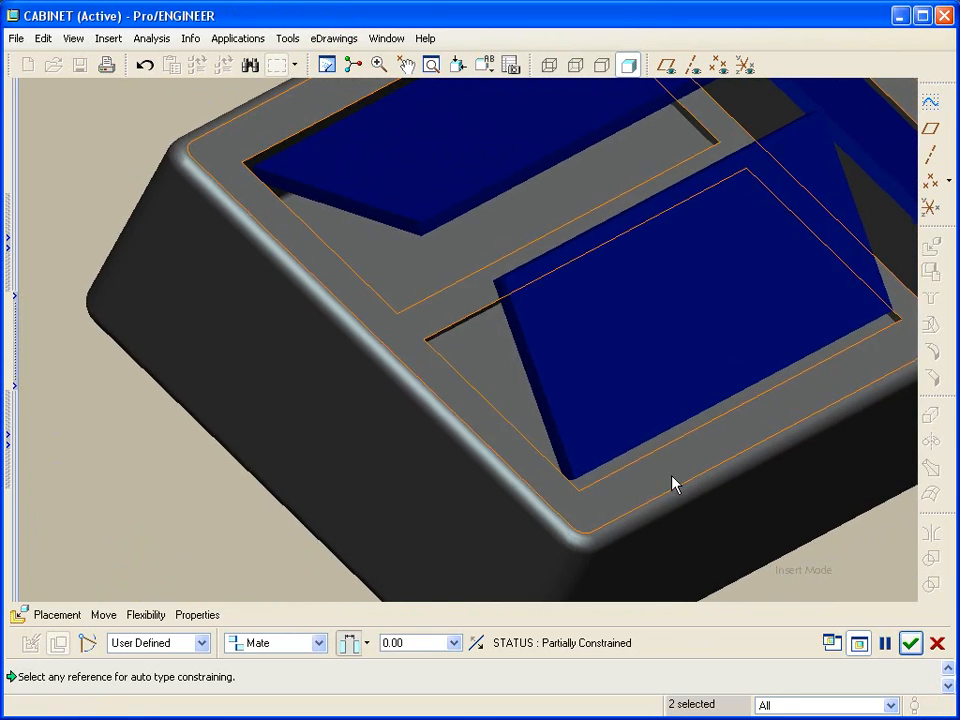
{"action": "left_click", "coordinate": [693, 67]}
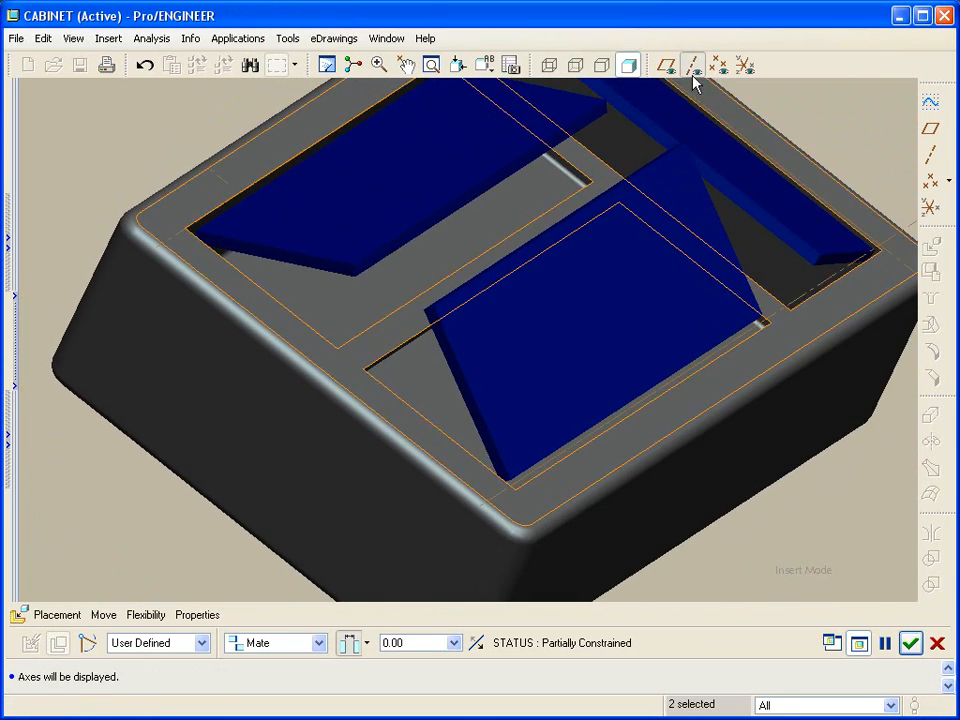
Align the hinge pin axis with the door's pivot axis and add an offset constraint between the hinge's end face and the cabinet's door-opening end face.
{"action": "left_click", "coordinate": [589, 429]}
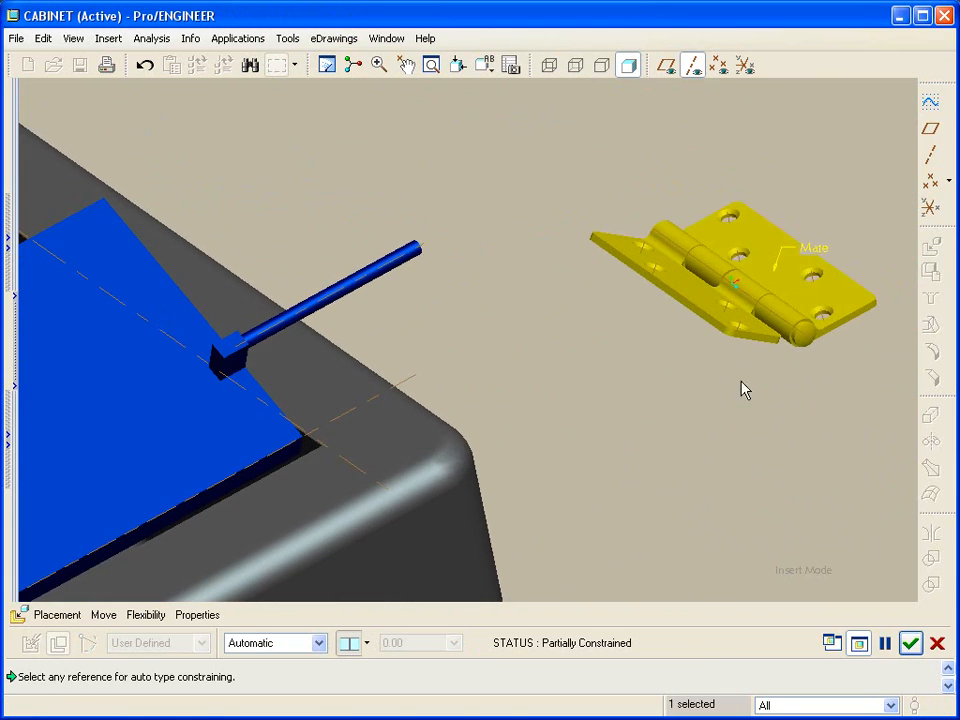
{"action": "left_click", "coordinate": [788, 332]}
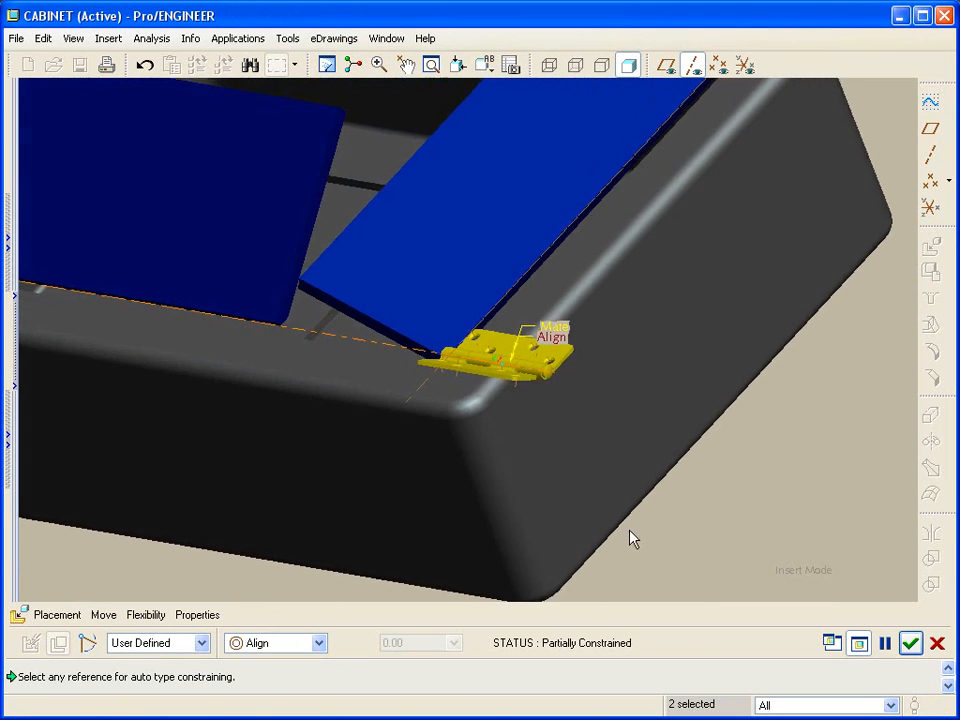
{"action": "left_click", "coordinate": [70, 613]}
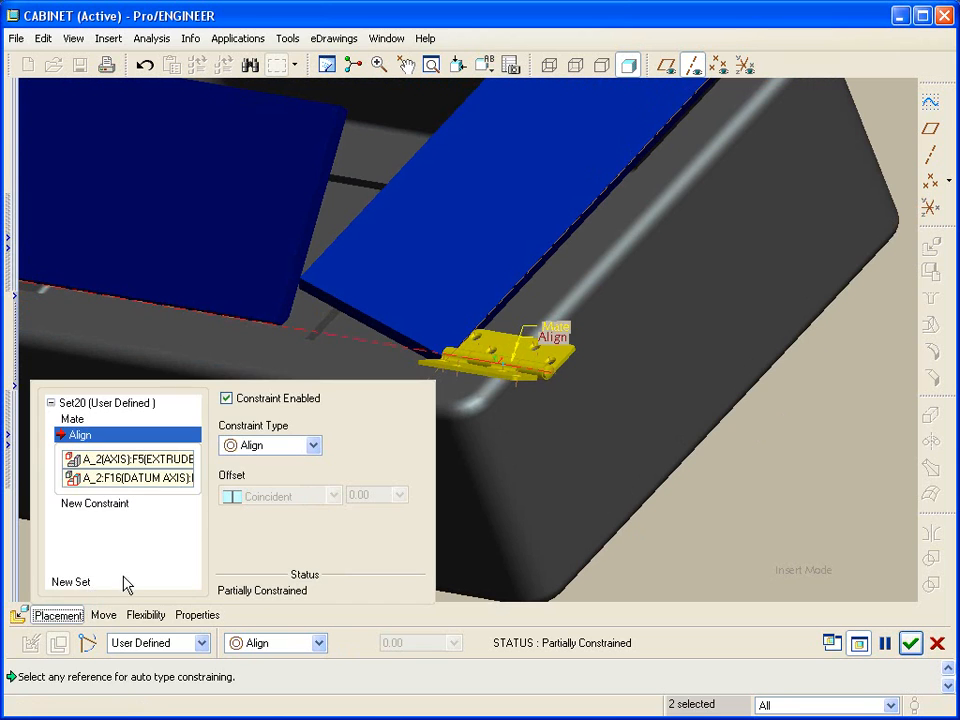
{"action": "left_click", "coordinate": [96, 504]}
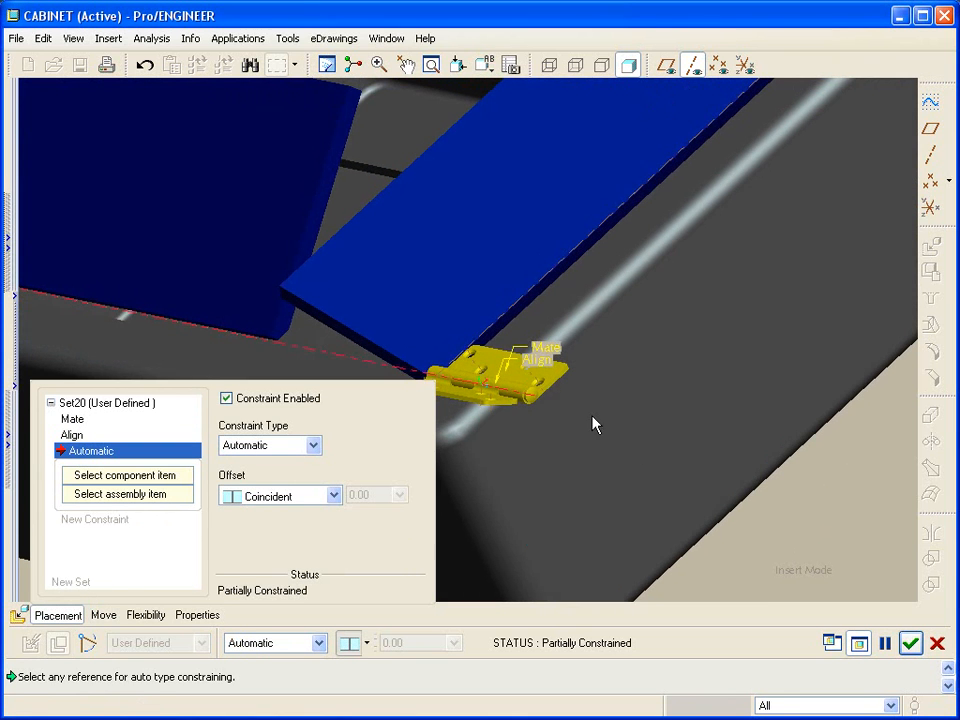
{"action": "left_click", "coordinate": [553, 390]}
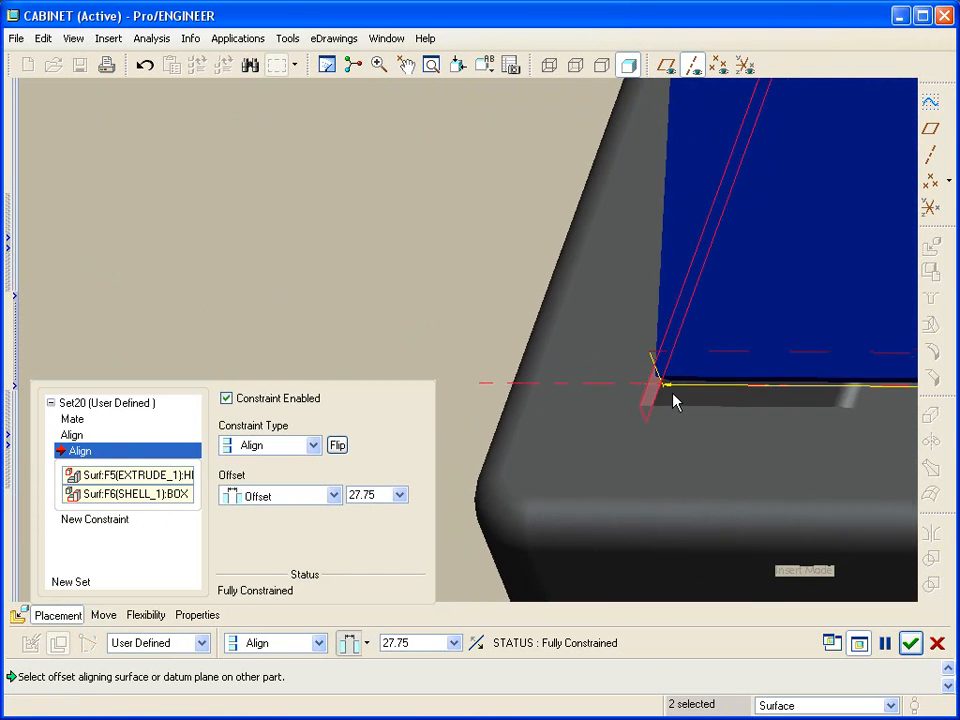
Flip the hinge's end-face constraint to Mate, slide the hinge to an offset of about 1.88, and accept the placement.
{"action": "scroll", "coordinate": [672, 396], "scroll_direction": "up", "scroll_amount": 5}
{"action": "left_click", "coordinate": [346, 450]}
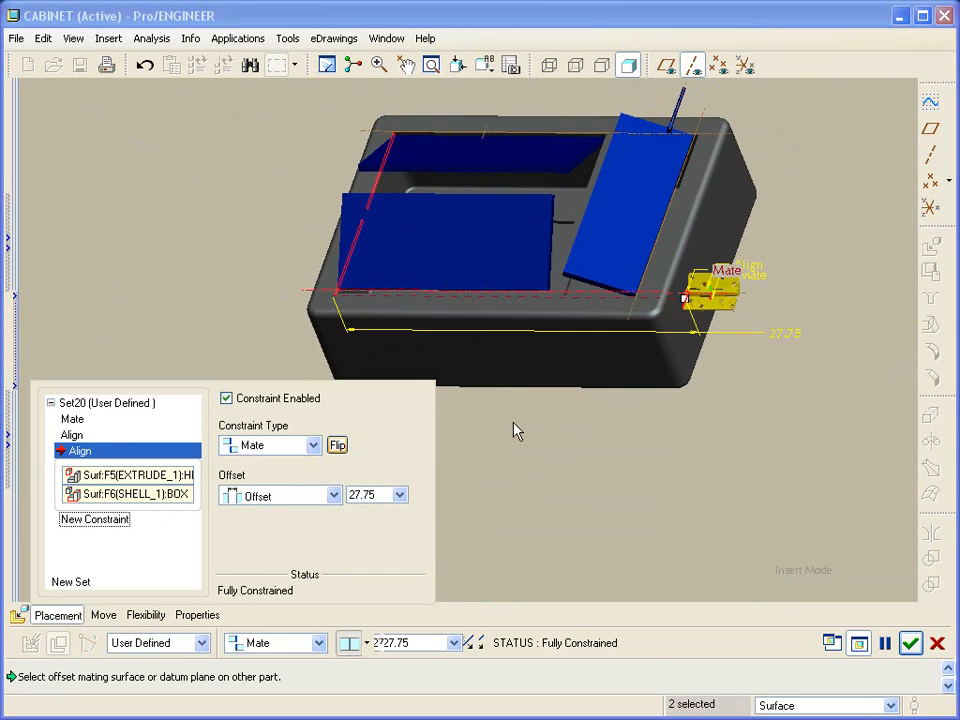
{"action": "left_click_drag", "start_coordinate": [708, 306], "coordinate": [374, 303]}
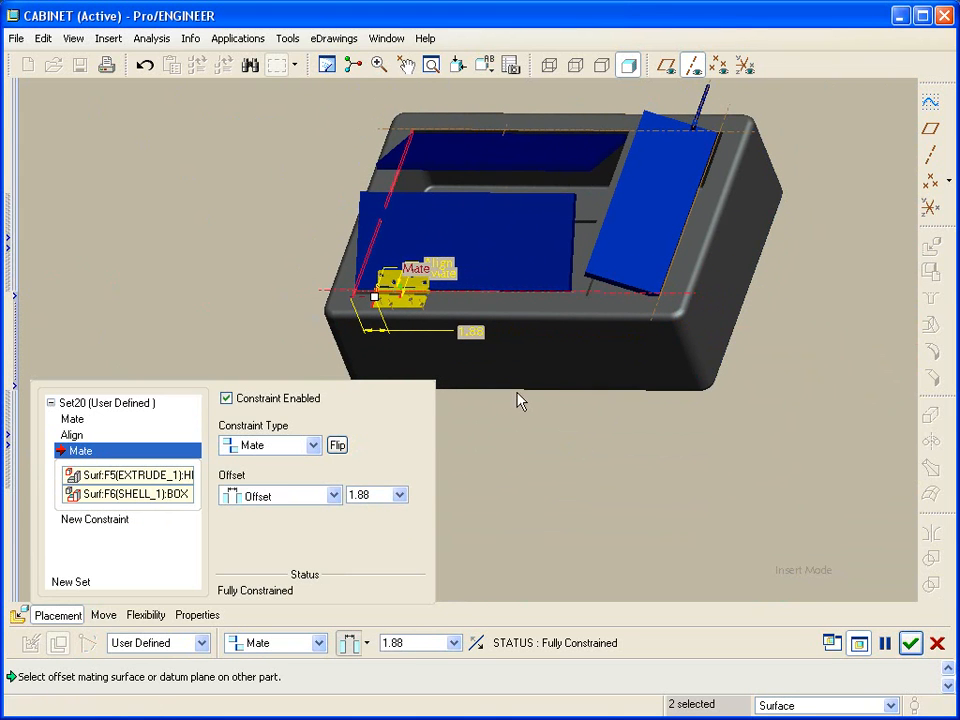
{"action": "left_click", "coordinate": [909, 643]}
{"action": "key", "text": "ctrl+d"}
{"action": "scroll", "coordinate": [767, 484], "scroll_direction": "up", "scroll_amount": 5}
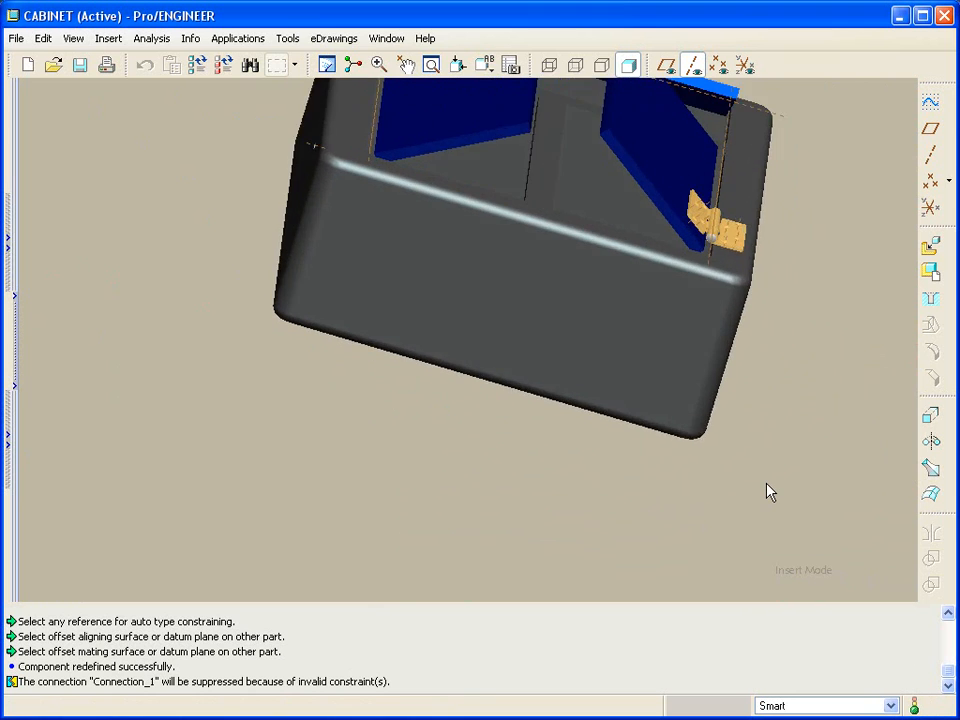
With the datum axes hidden, swing the hinged door to a more upright position and regenerate the assembly to update the hinge angle.
{"action": "left_click", "coordinate": [694, 66]}
{"action": "middle_click_drag", "start_coordinate": [714, 144], "coordinate": [836, 398]}
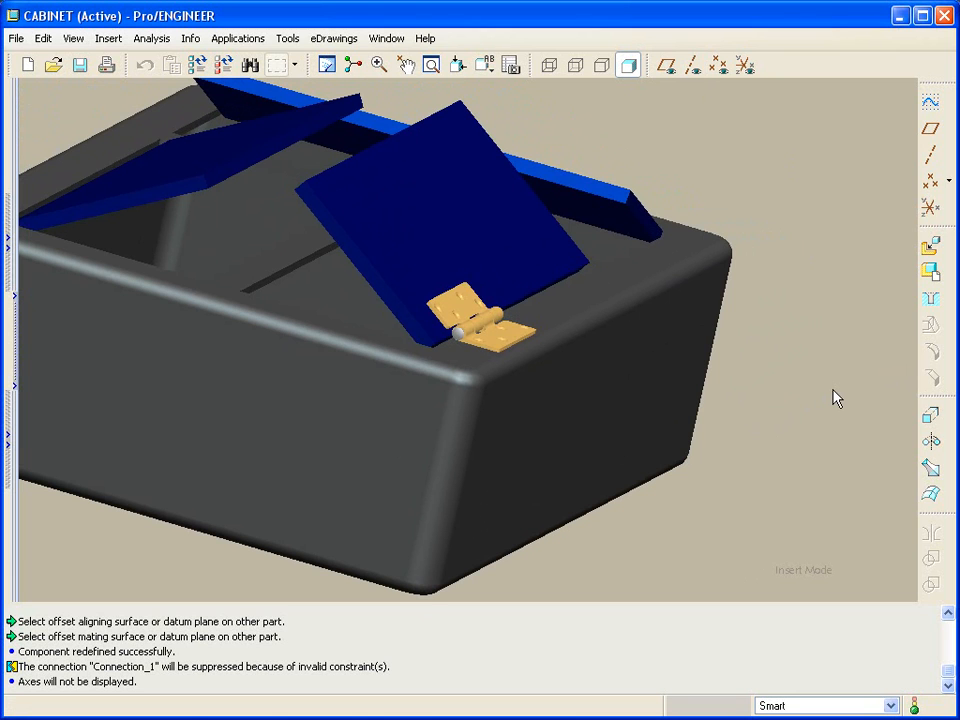
{"action": "left_click", "coordinate": [406, 65]}
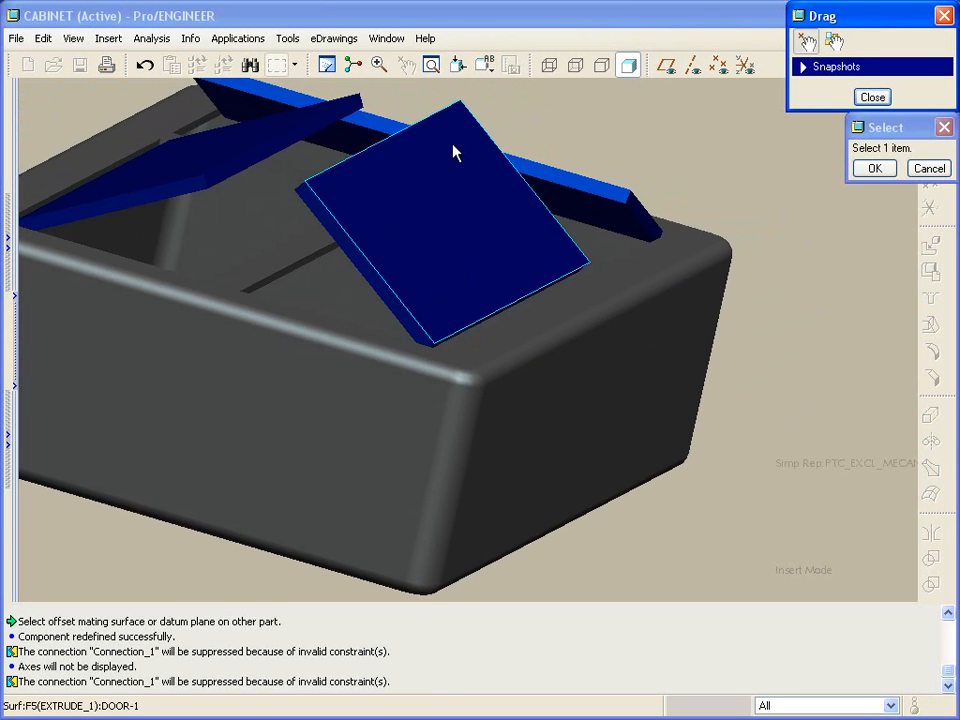
{"action": "left_click", "coordinate": [361, 186]}
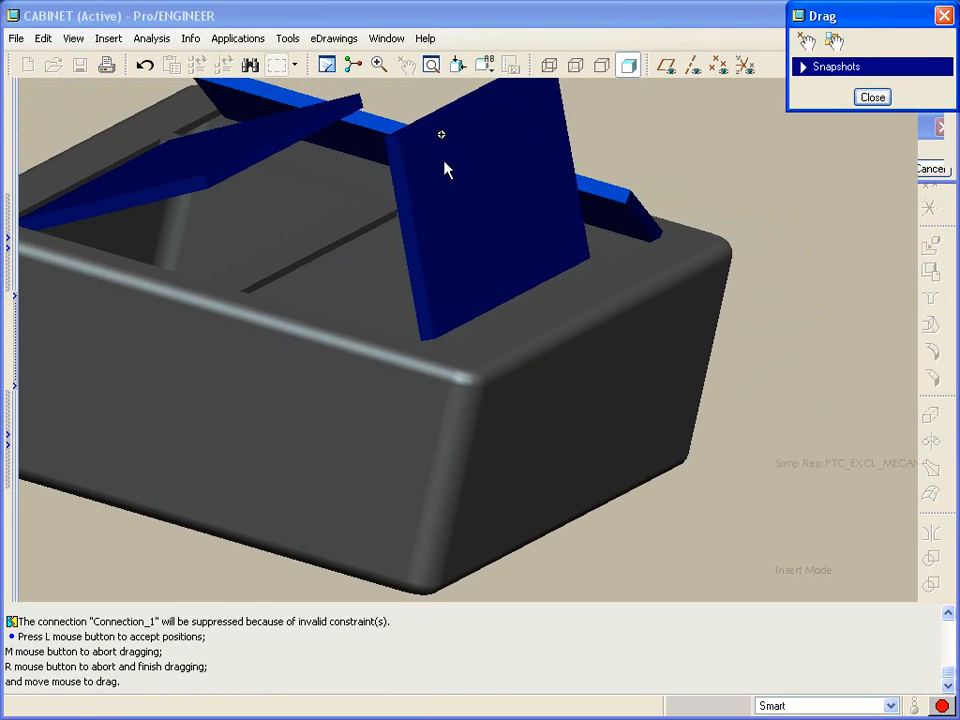
{"action": "left_click", "coordinate": [746, 261]}
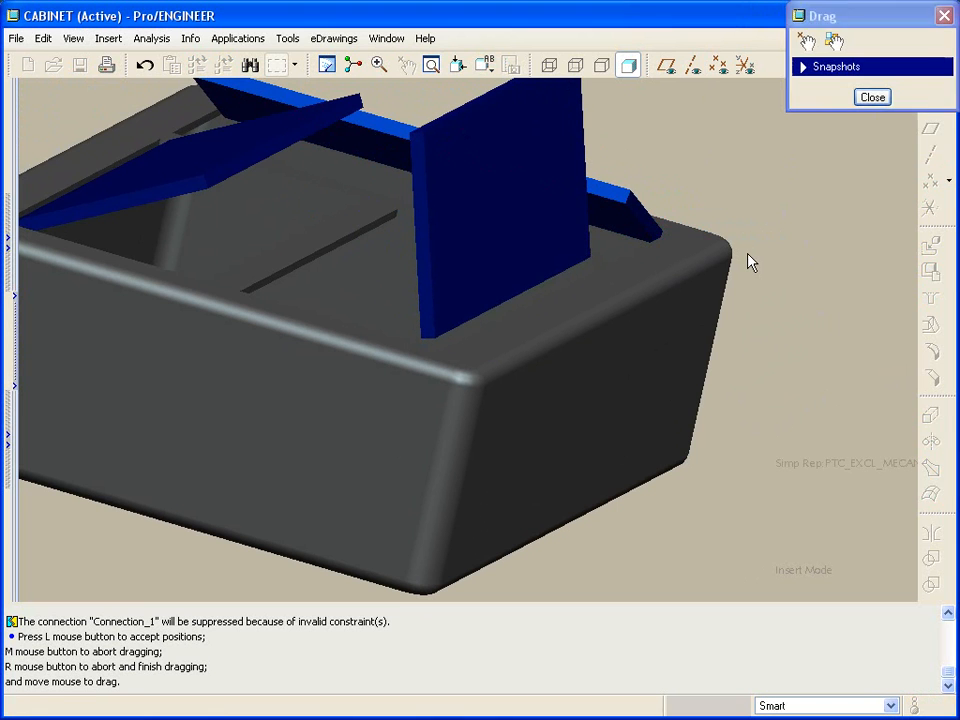
{"action": "middle_click", "coordinate": [746, 261]}
{"action": "middle_click_drag", "start_coordinate": [748, 254], "coordinate": [801, 250]}
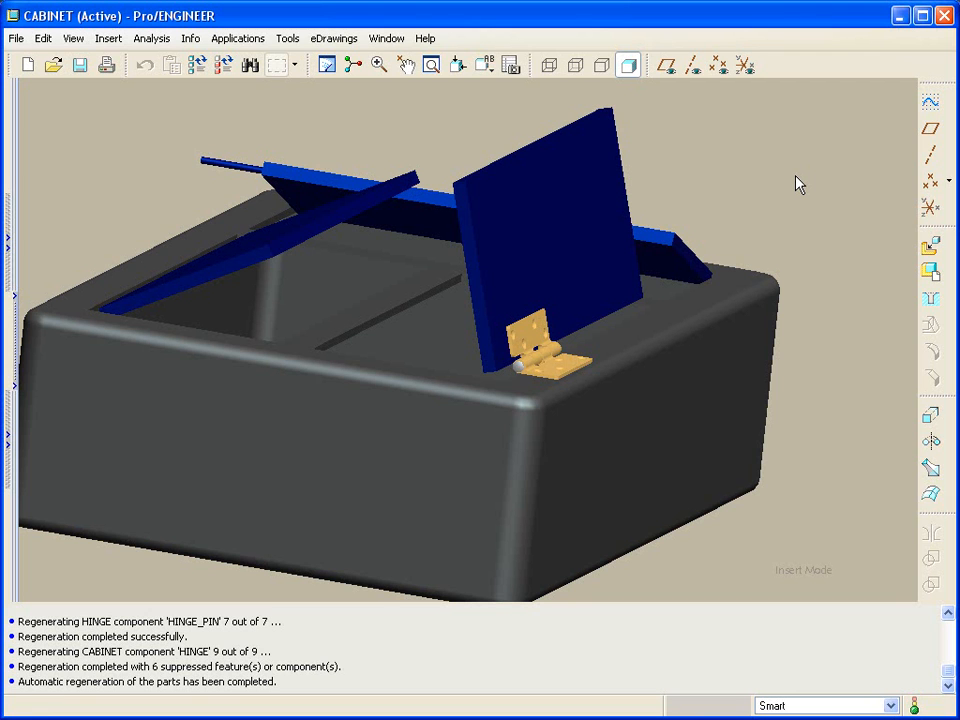
{"action": "middle_click_drag", "start_coordinate": [857, 220], "coordinate": [820, 221]}
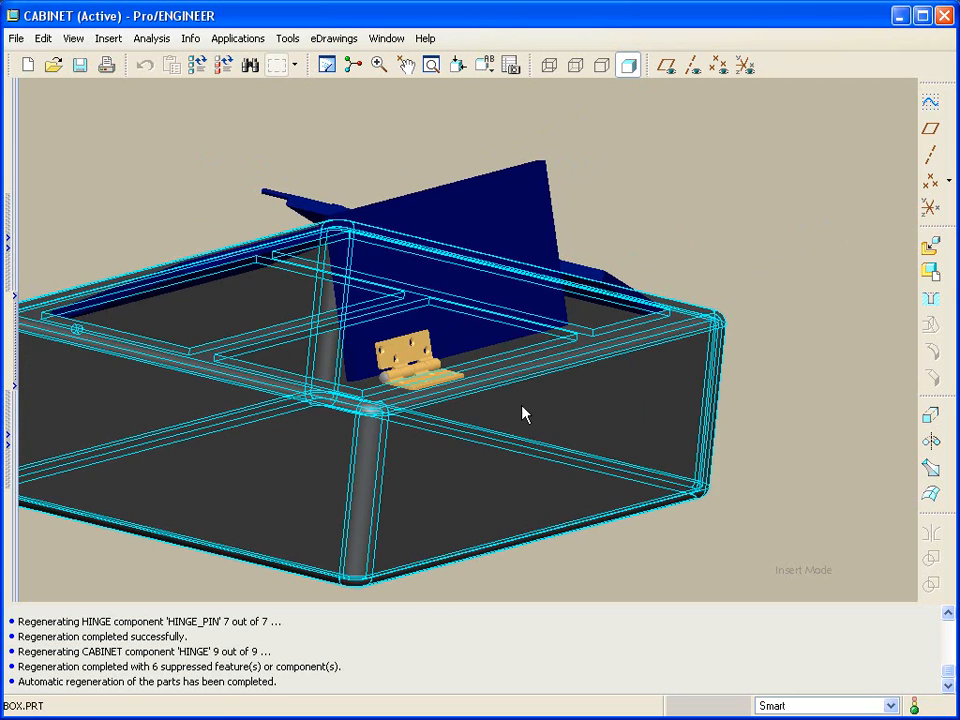
Redefine the placed HINGE.ASM, moving it along the door to a Mate offset of 12.00 from the cabinet's opening face.
{"action": "left_click", "coordinate": [418, 386]}
{"action": "right_click", "coordinate": [713, 227]}
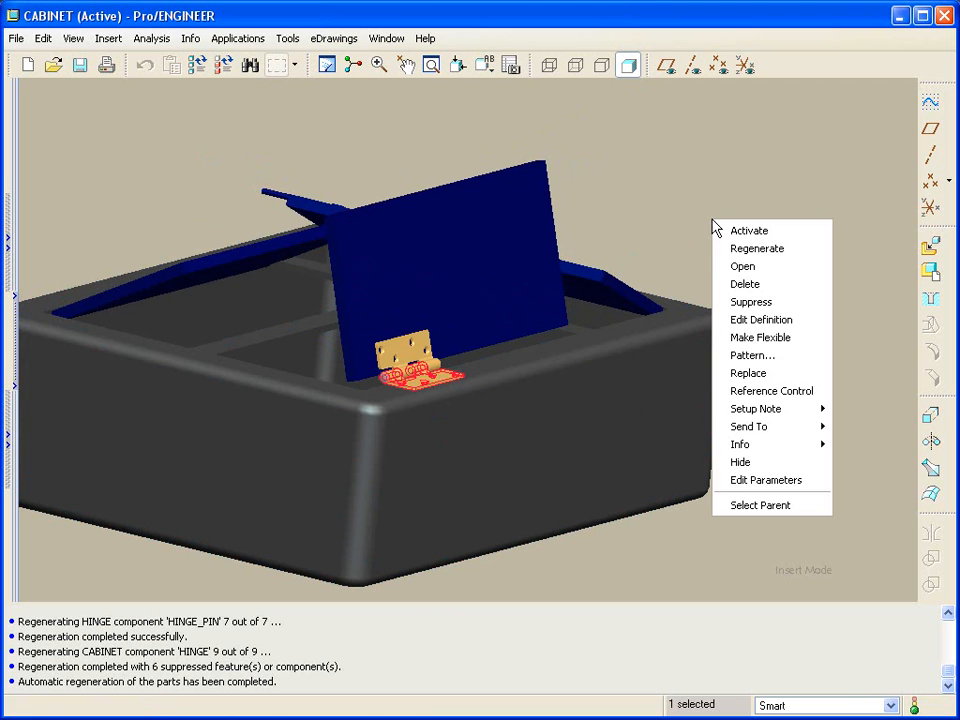
{"action": "left_click", "coordinate": [762, 505]}
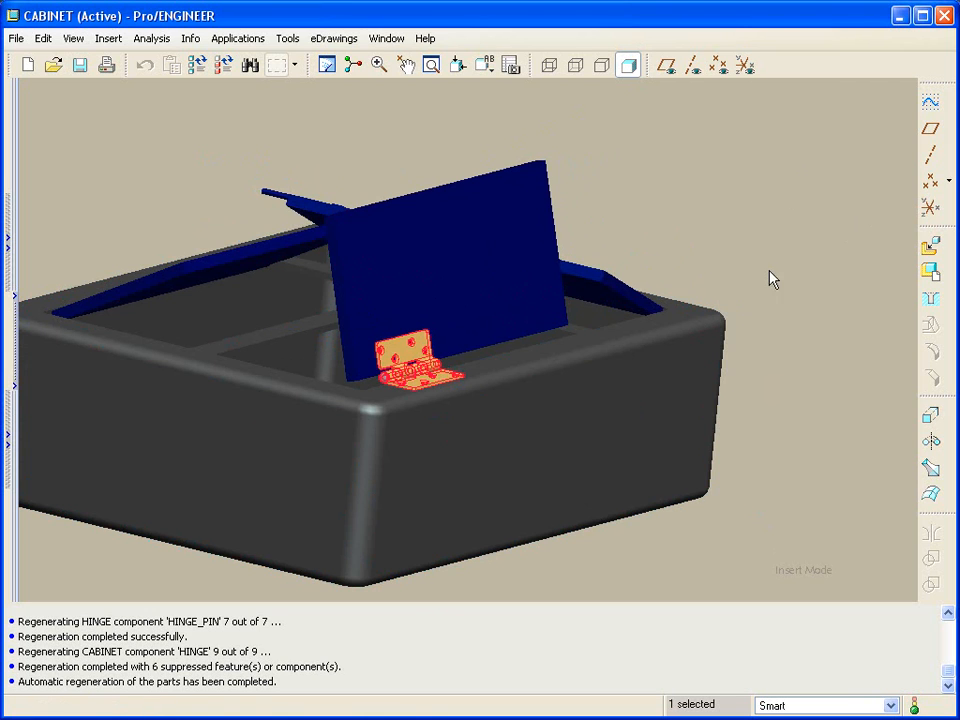
{"action": "right_click", "coordinate": [765, 214]}
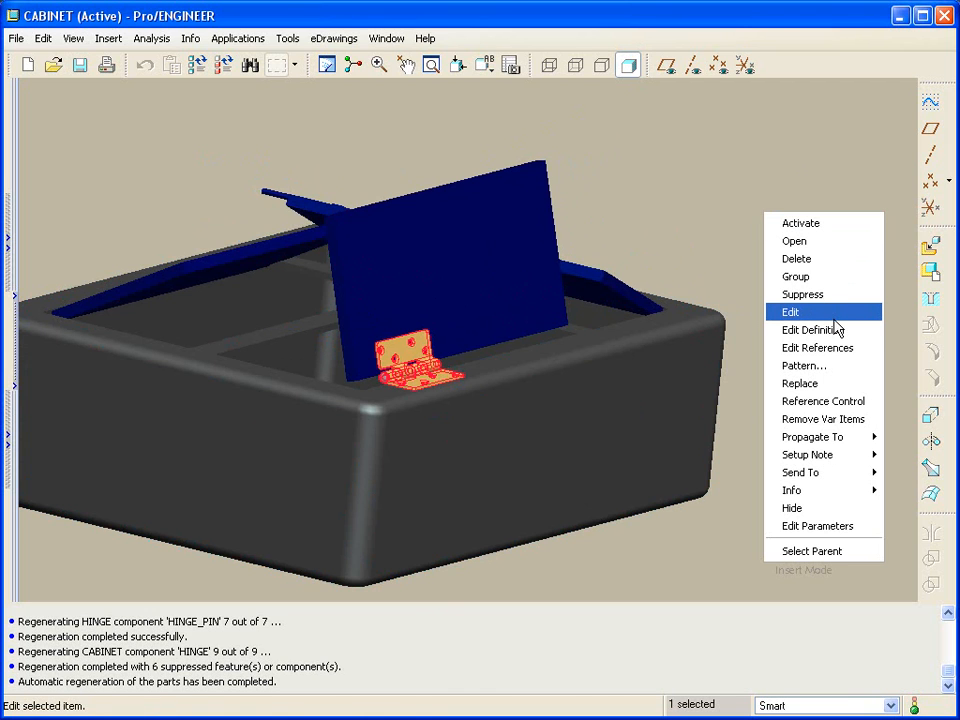
{"action": "left_click", "coordinate": [838, 331]}
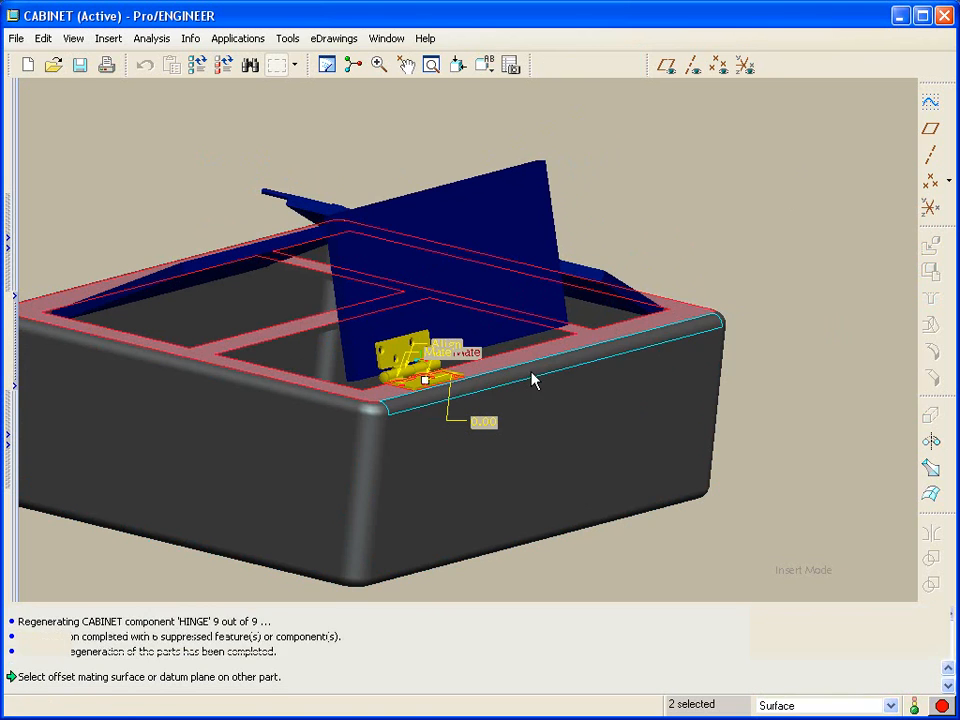
{"action": "left_click", "coordinate": [58, 614]}
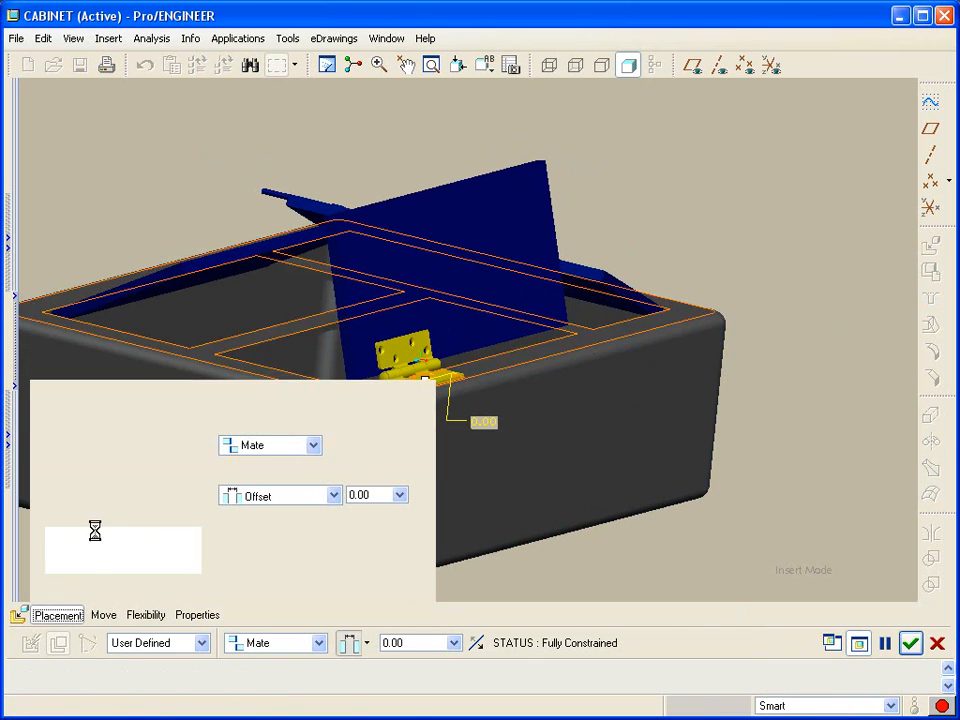
{"action": "left_click", "coordinate": [80, 504]}
{"action": "middle_click_drag", "start_coordinate": [425, 390], "coordinate": [494, 414]}
{"action": "left_click_drag", "start_coordinate": [528, 360], "coordinate": [716, 497]}
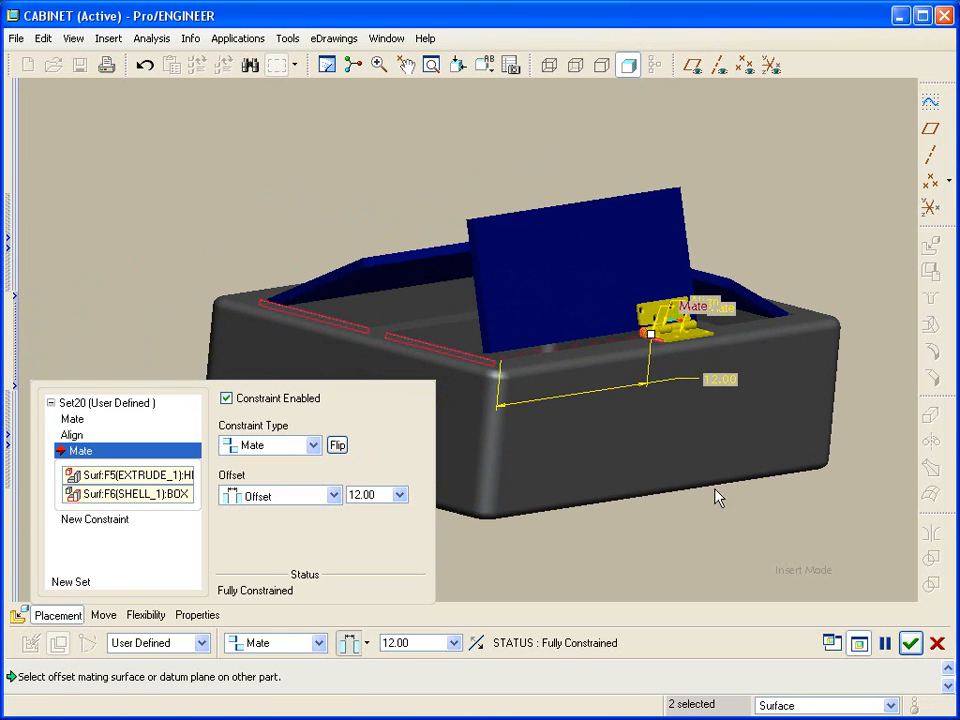
{"action": "left_click", "coordinate": [910, 643]}
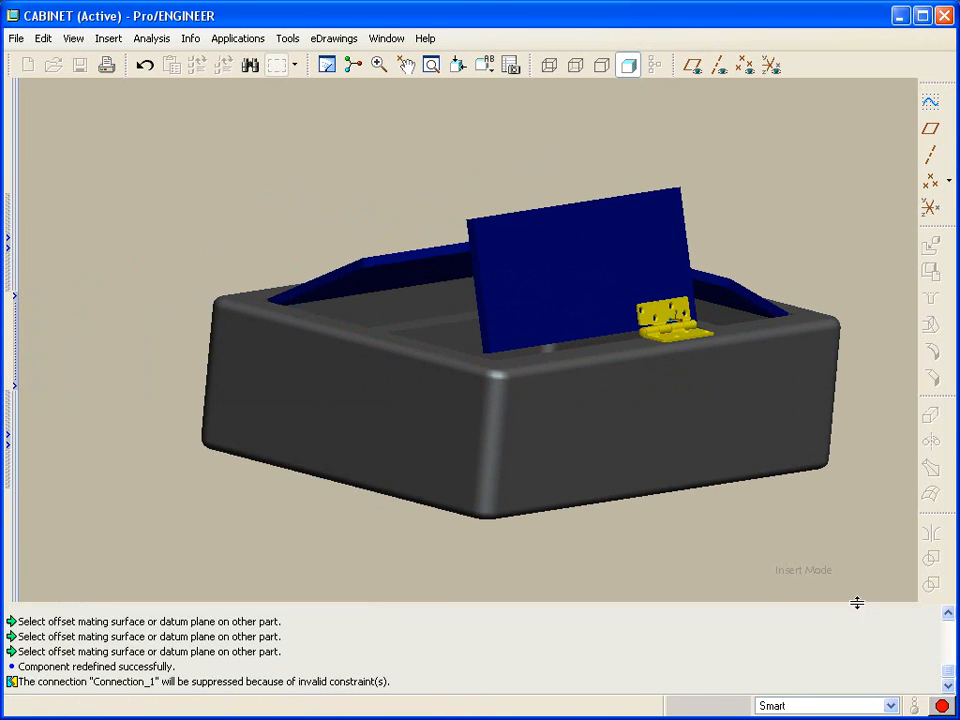
Show the model tree and move the insertion point below the last HINGE.ASM to bring back the remaining hinges.
{"action": "left_click", "coordinate": [8, 242]}
{"action": "mouse_move", "coordinate": [62, 321]}
{"action": "left_mouse_down"}
{"action": "mouse_move", "coordinate": [70, 405]}
{"action": "mouse_move", "coordinate": [94, 420]}
{"action": "mouse_move", "coordinate": [108, 410]}
{"action": "left_mouse_up"}
{"action": "middle_click_drag", "start_coordinate": [300, 250], "coordinate": [790, 196]}
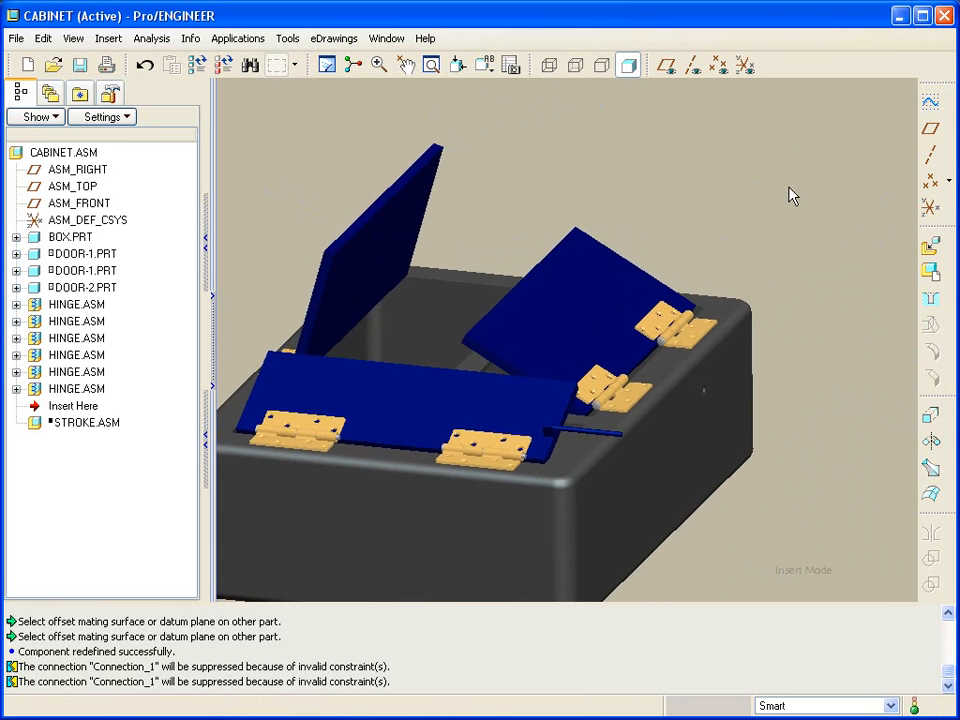
Swing the cabinet doors to different opening angles and regenerate the assembly to update all their hinges.
{"action": "left_click", "coordinate": [406, 66]}
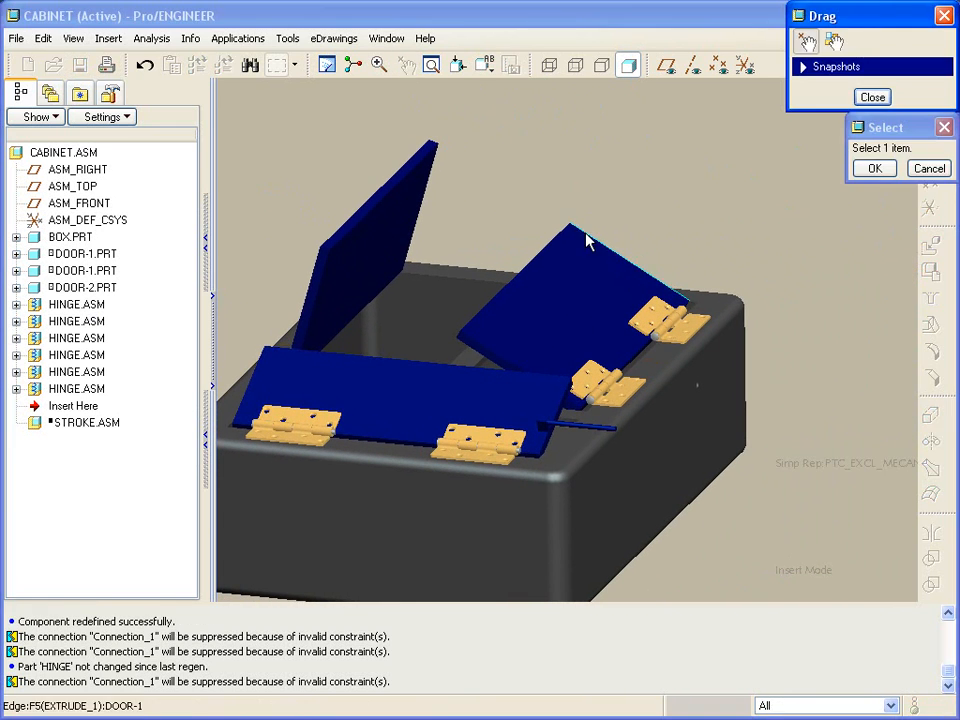
{"action": "left_click", "coordinate": [579, 242]}
{"action": "left_click", "coordinate": [643, 229]}
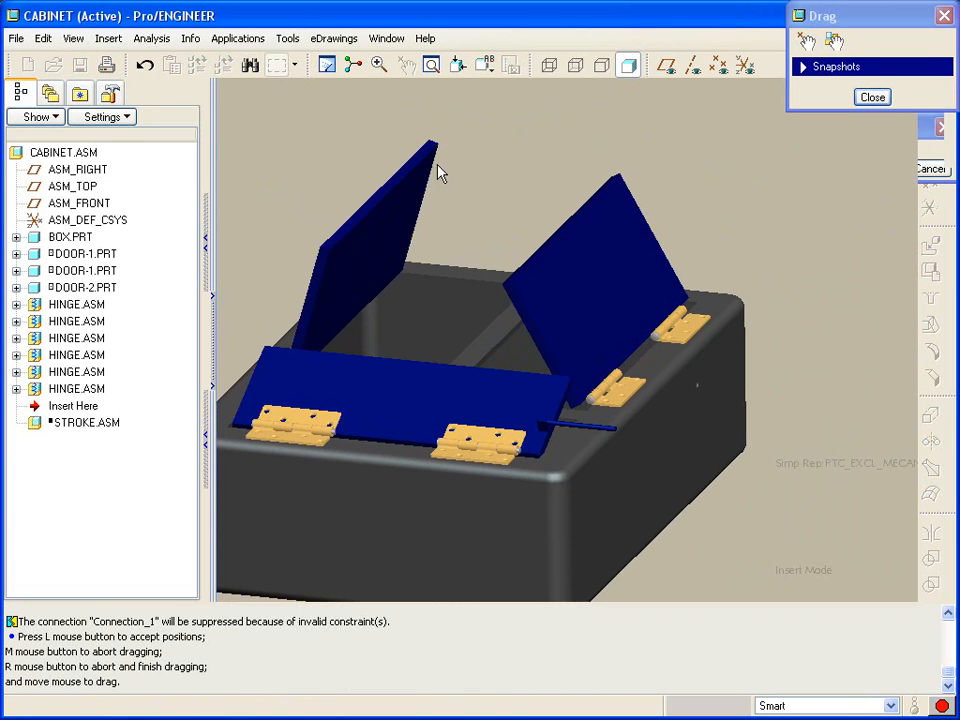
{"action": "left_click", "coordinate": [431, 163]}
{"action": "left_click", "coordinate": [455, 263]}
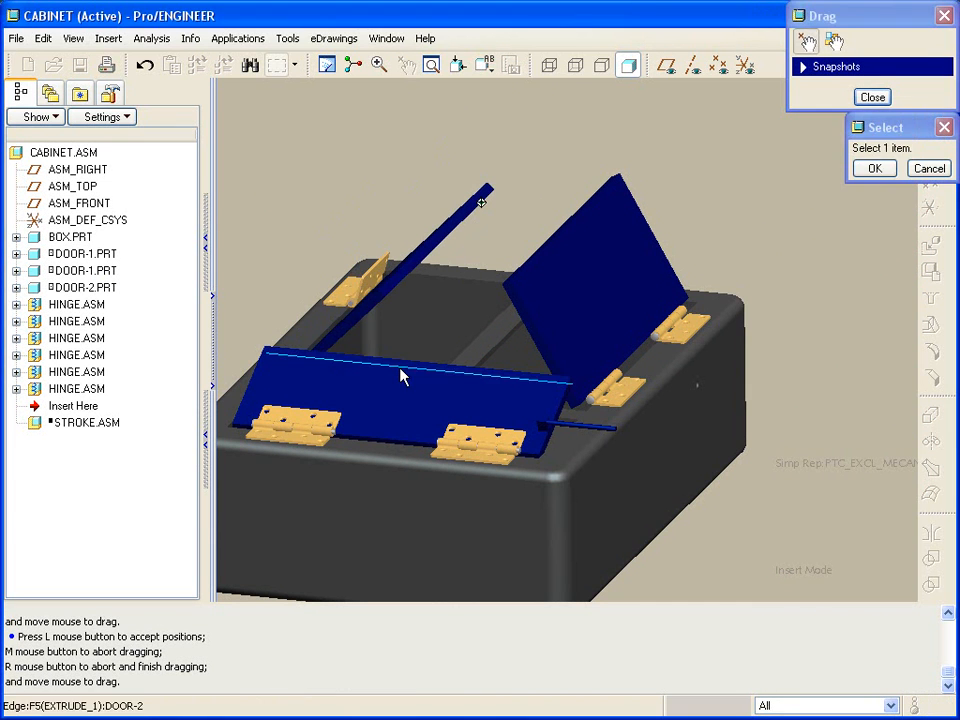
{"action": "left_click", "coordinate": [400, 370]}
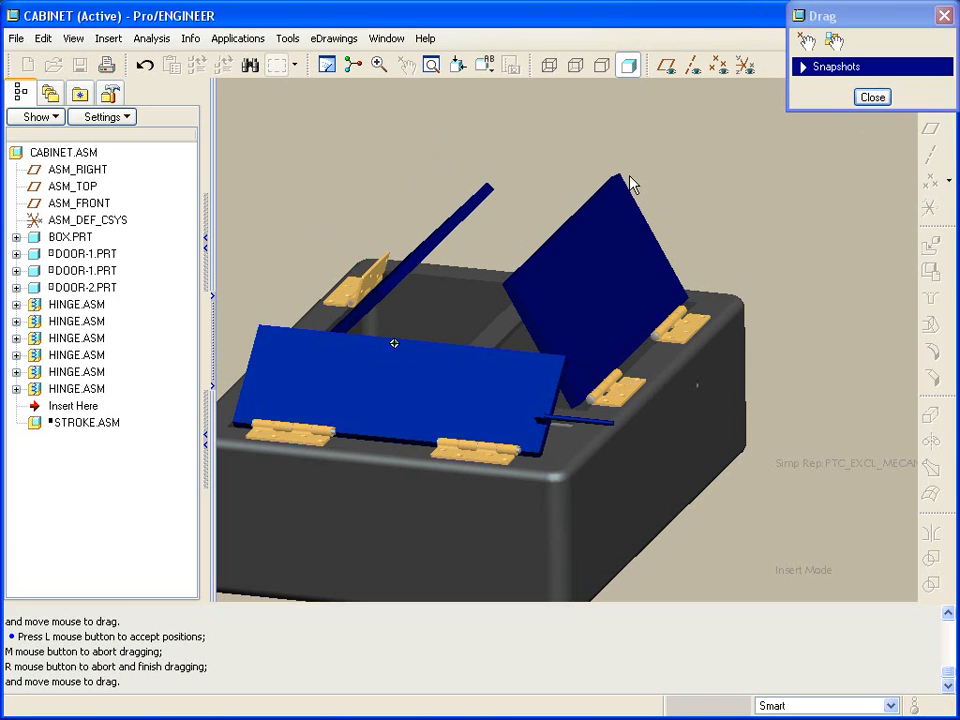
{"action": "right_click", "coordinate": [630, 183]}
{"action": "mouse_move", "coordinate": [824, 197]}
{"action": "middle_mouse_down"}
{"action": "mouse_move", "coordinate": [735, 200]}
{"action": "mouse_move", "coordinate": [844, 202]}
{"action": "mouse_move", "coordinate": [900, 222]}
{"action": "middle_mouse_up"}
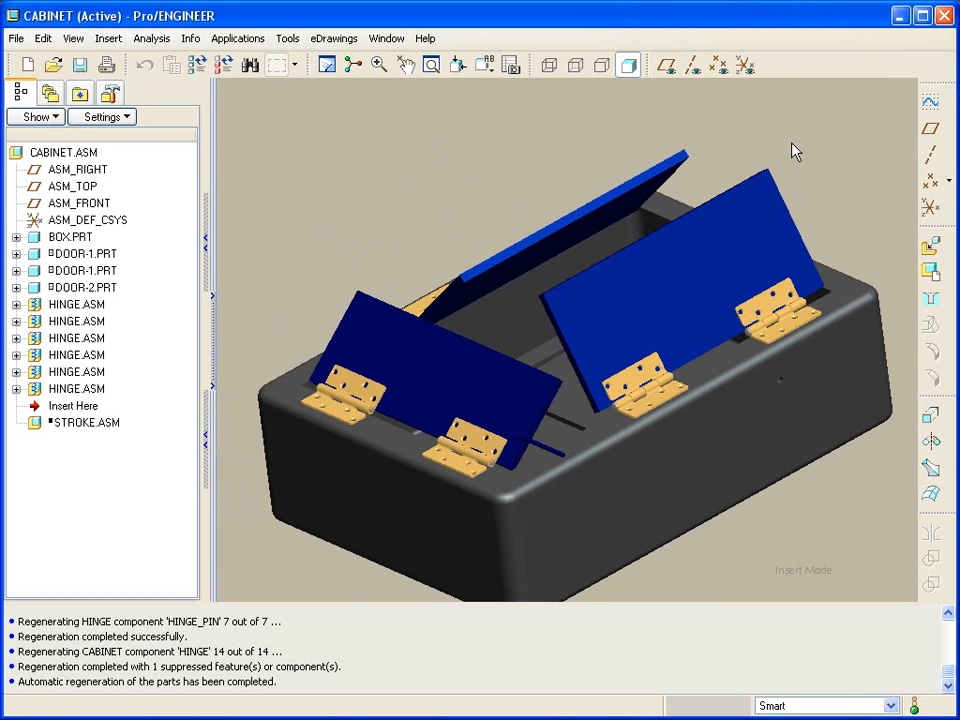
Resume the suppressed STROKE.ASM component in the cabinet assembly.
{"action": "right_click", "coordinate": [92, 423]}
{"action": "left_click", "coordinate": [147, 469]}
{"action": "left_click", "coordinate": [355, 206]}
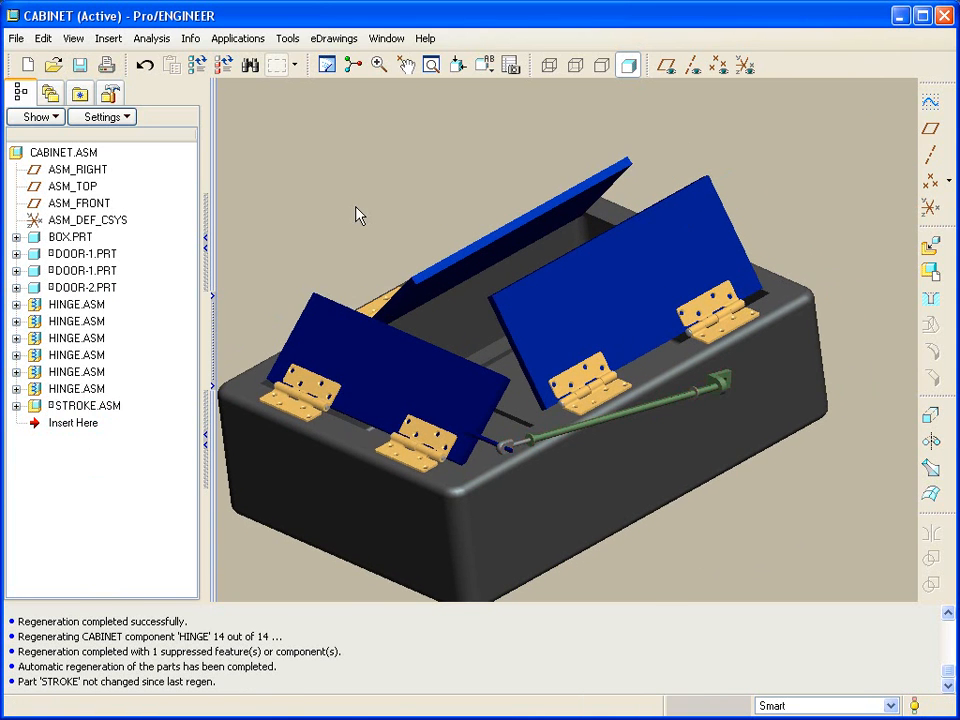
{"action": "middle_click_drag", "start_coordinate": [412, 158], "coordinate": [440, 96]}
Swing the door connected to the green stroke cylinder to a more upright position and regenerate the assembly.
{"action": "left_click", "coordinate": [405, 65]}
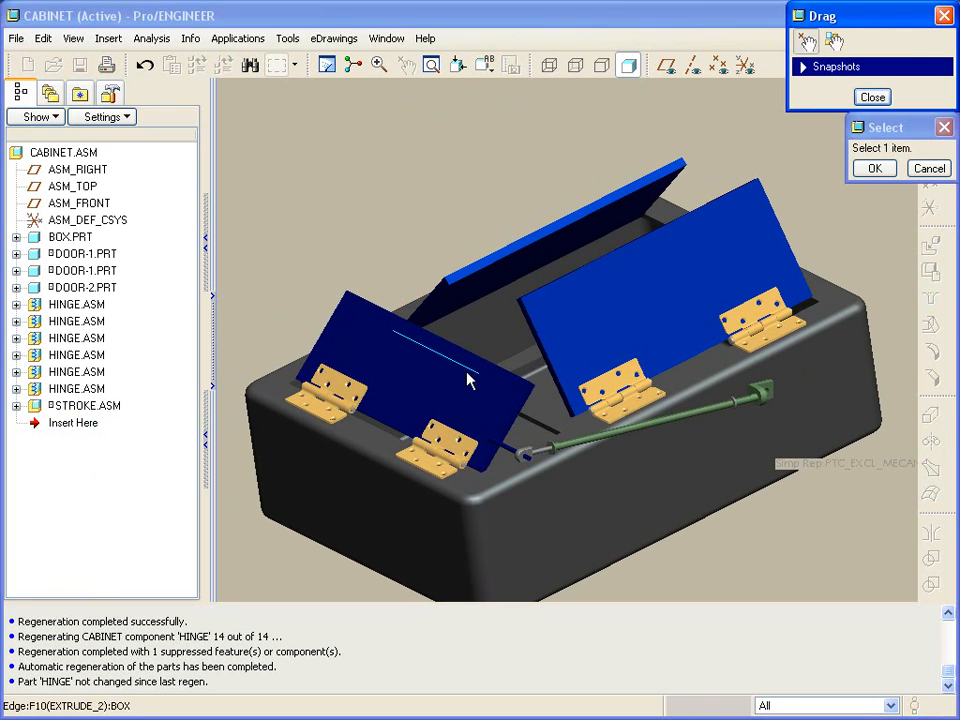
{"action": "left_click", "coordinate": [510, 381]}
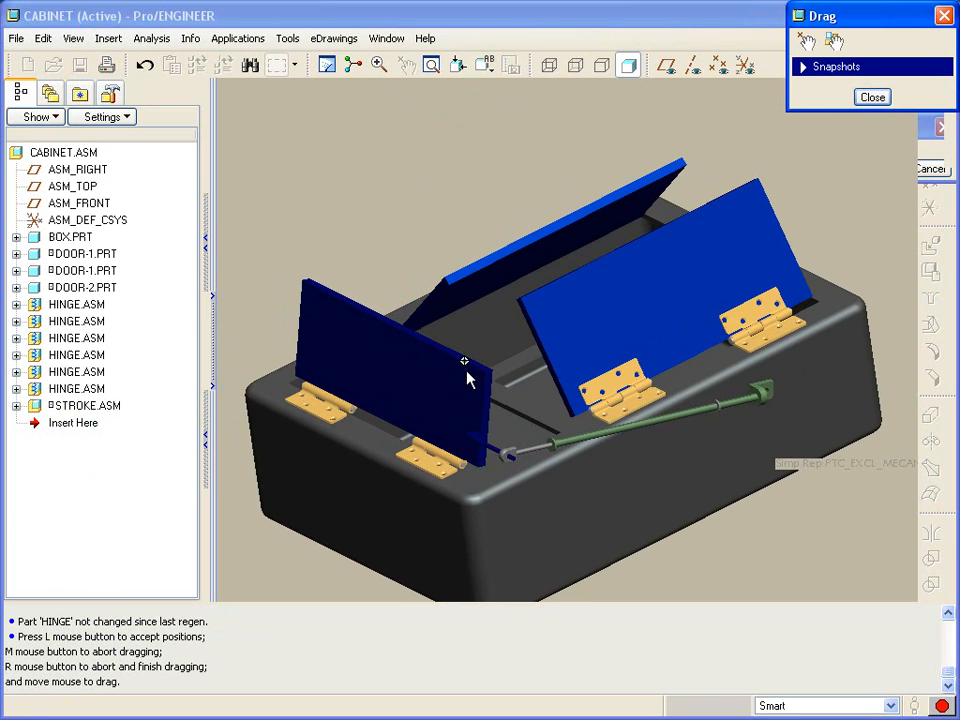
{"action": "left_click", "coordinate": [544, 404]}
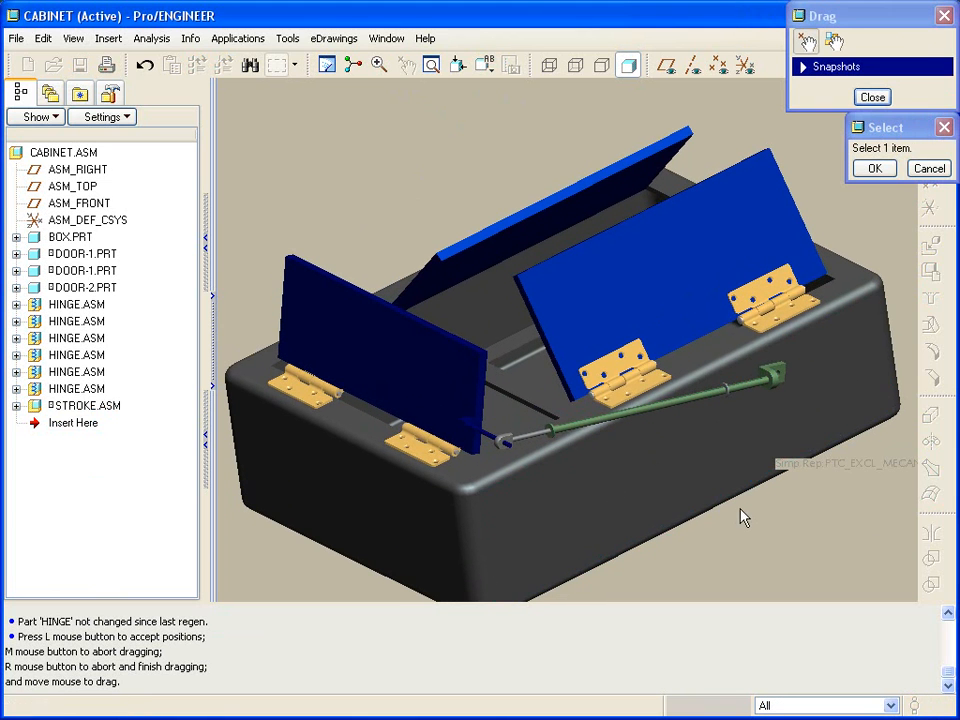
{"action": "left_click", "coordinate": [873, 96]}
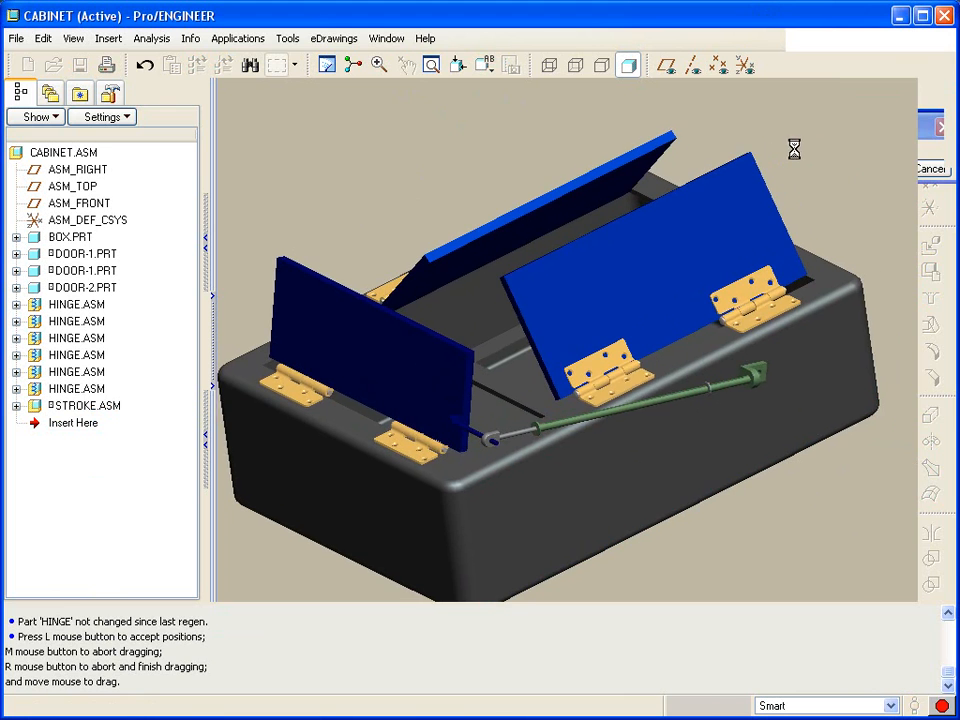
{"action": "middle_click_drag", "start_coordinate": [810, 145], "coordinate": [810, 145]}
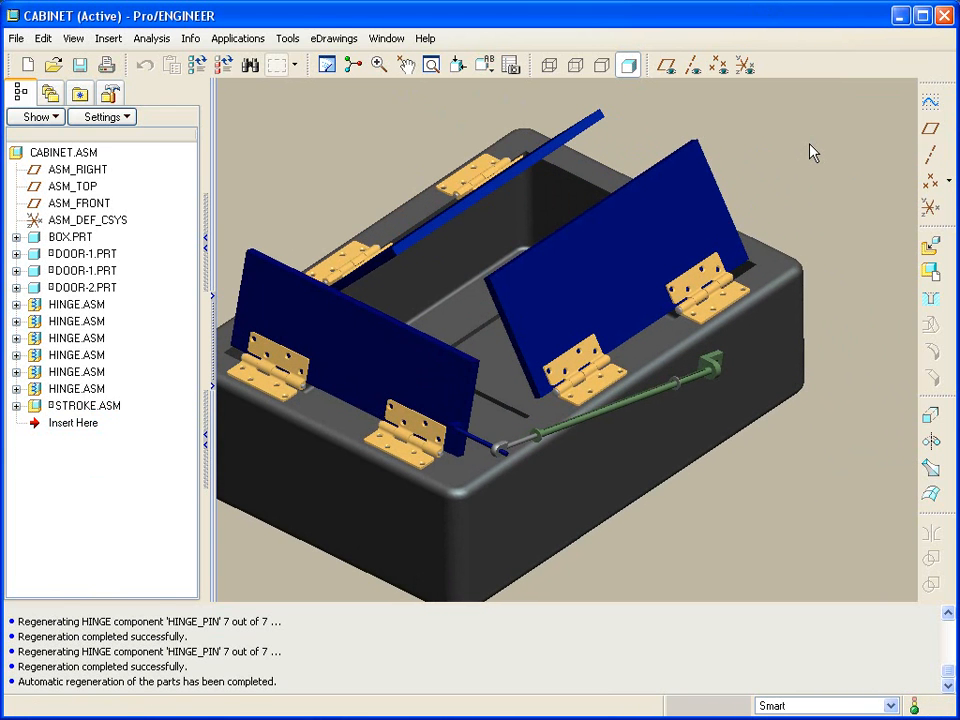
Switch to the STROKE.ASM window and examine the stroke assembly.
{"action": "left_click", "coordinate": [388, 40]}
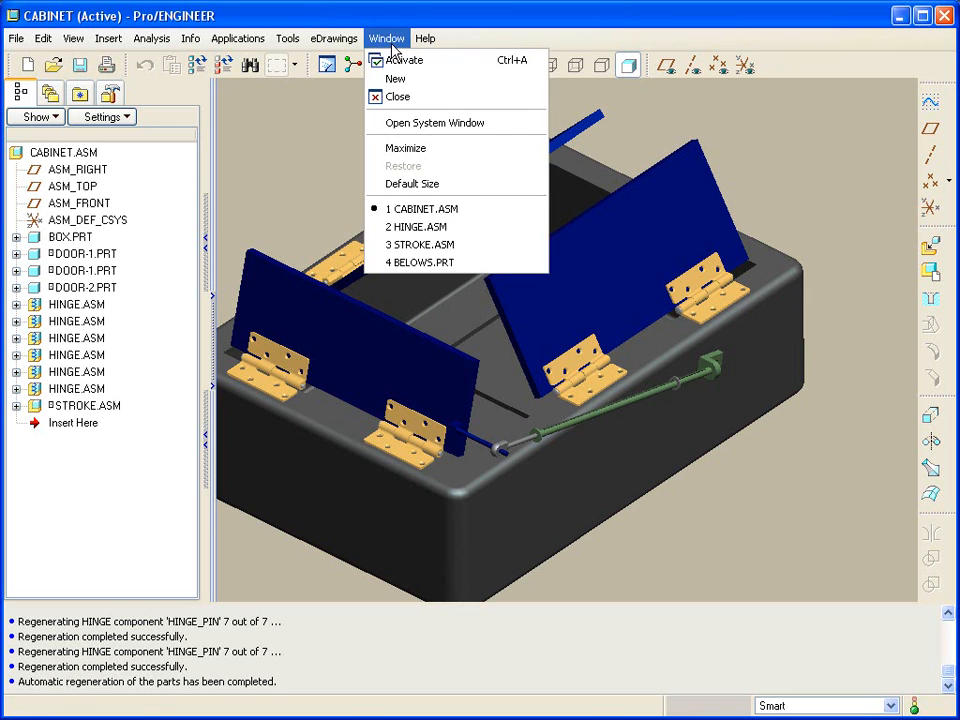
{"action": "left_click", "coordinate": [444, 245]}
{"action": "mouse_move", "coordinate": [444, 249]}
{"action": "middle_mouse_down"}
{"action": "mouse_move", "coordinate": [675, 284]}
{"action": "mouse_move", "coordinate": [664, 272]}
{"action": "middle_mouse_up"}
Switch to the BELOWS.PRT window.
{"action": "left_click", "coordinate": [388, 38]}
{"action": "left_click", "coordinate": [441, 265]}
{"action": "middle_click_drag", "start_coordinate": [437, 262], "coordinate": [437, 262]}
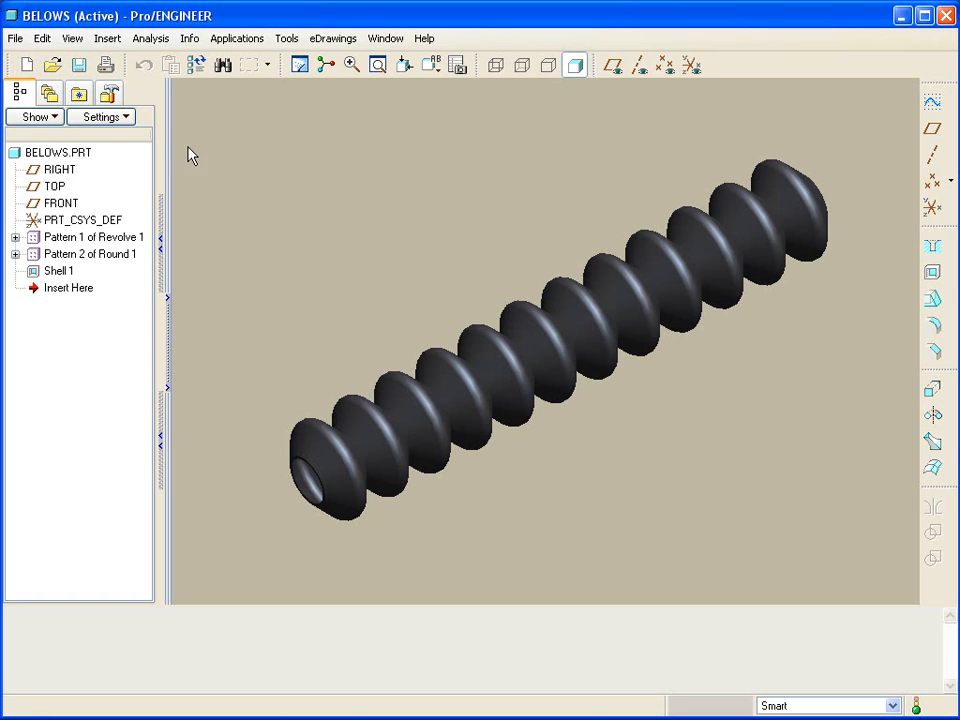
Start a Warp feature on the bellows solid, using the FRONT datum plane as its direction reference.
{"action": "left_click", "coordinate": [106, 40]}
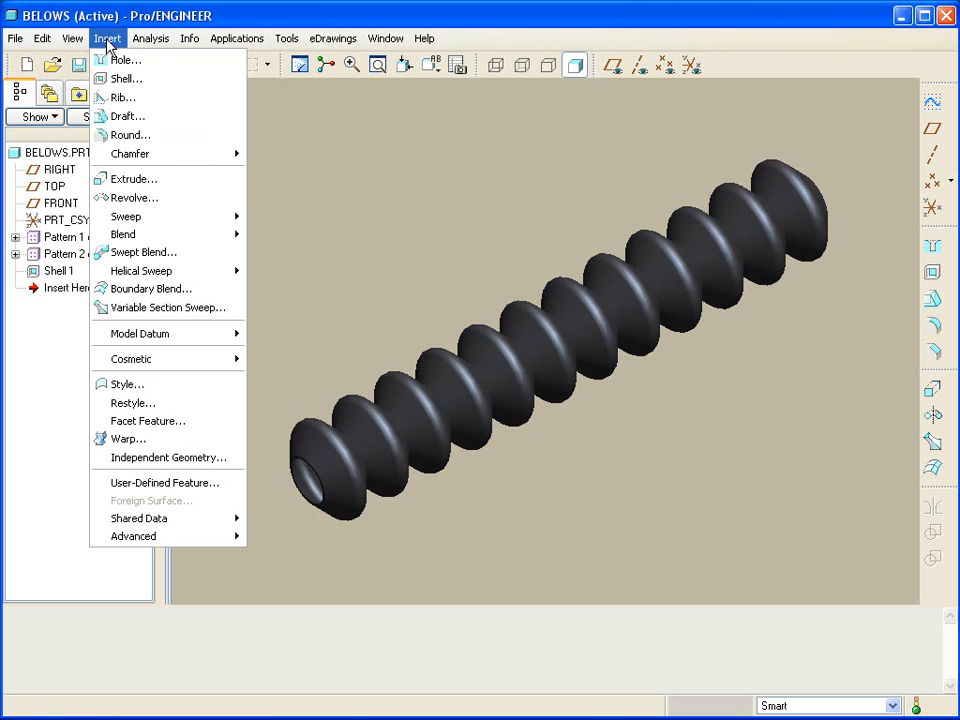
{"action": "left_click", "coordinate": [126, 439]}
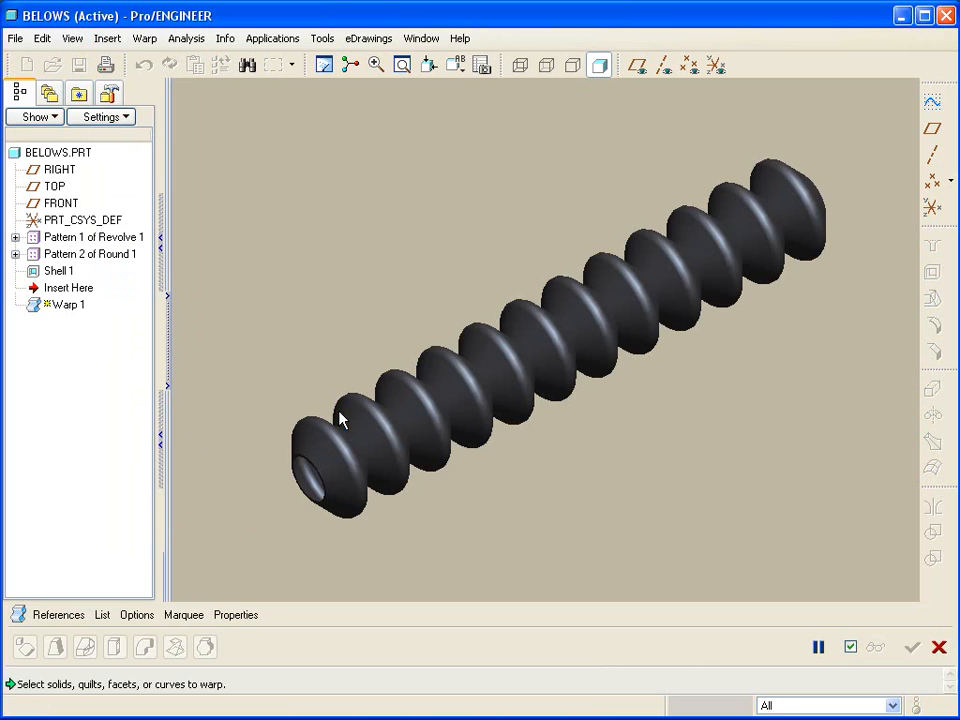
{"action": "left_click", "coordinate": [369, 428]}
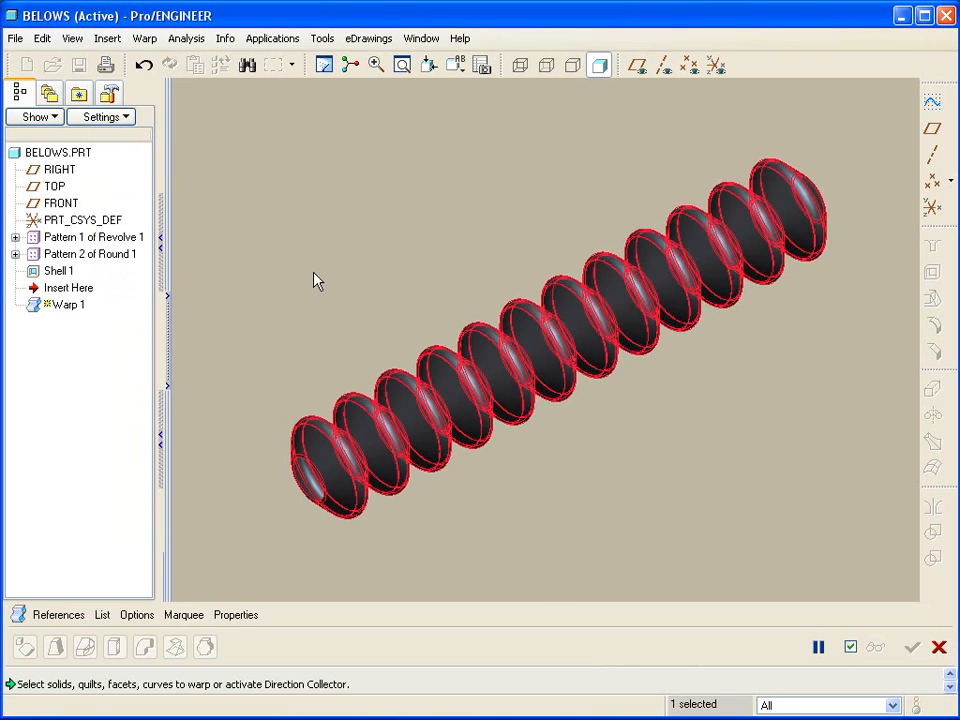
{"action": "right_click", "coordinate": [315, 281]}
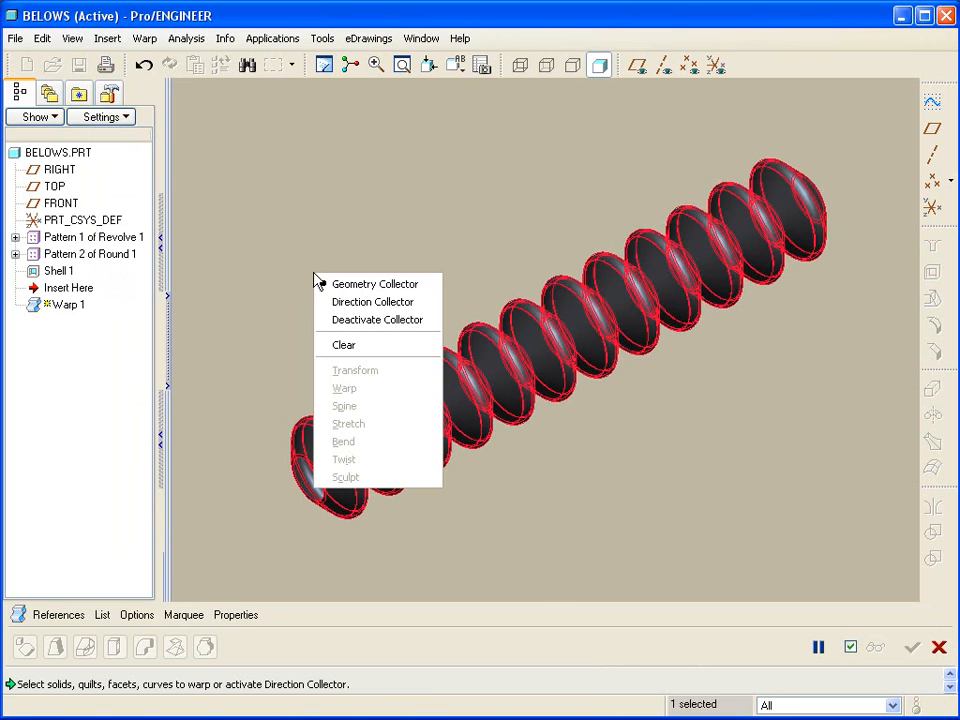
{"action": "left_click", "coordinate": [365, 302]}
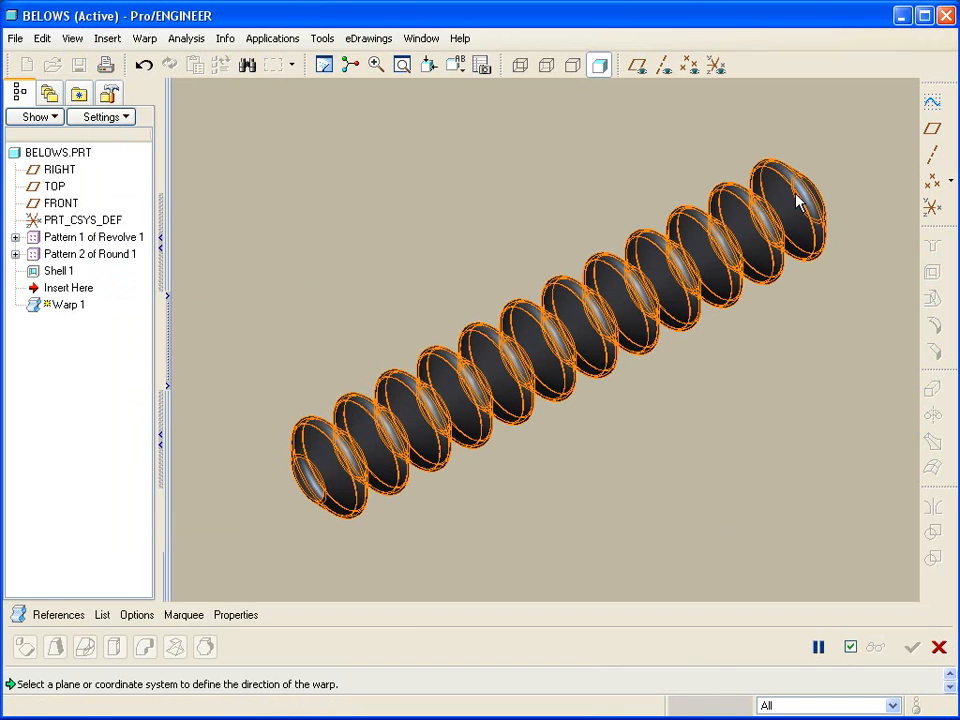
{"action": "left_click", "coordinate": [637, 67]}
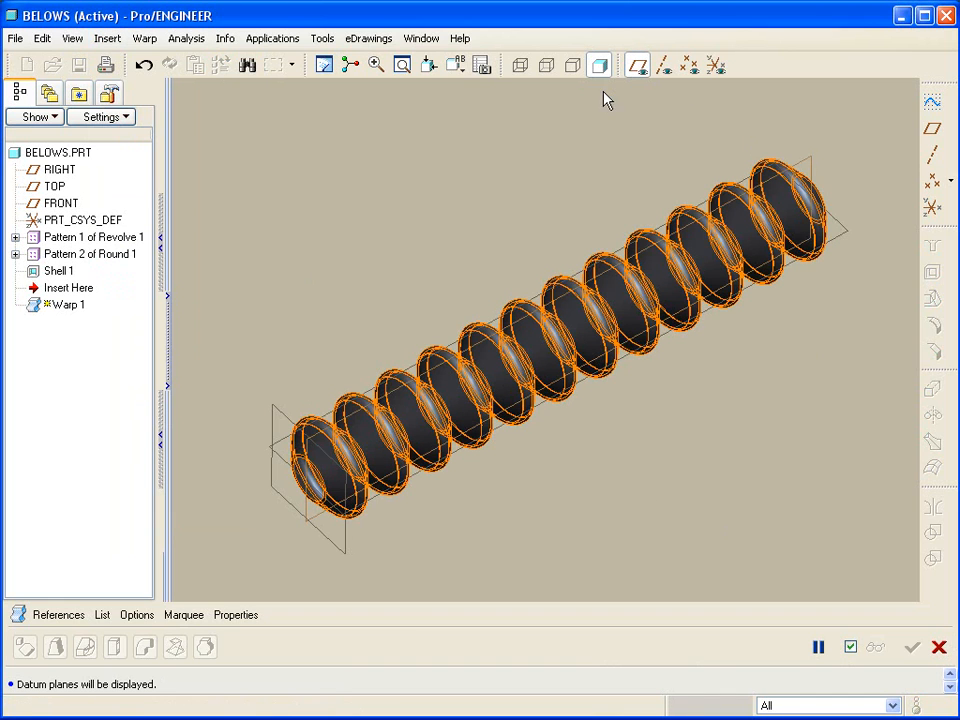
{"action": "left_click", "coordinate": [277, 414]}
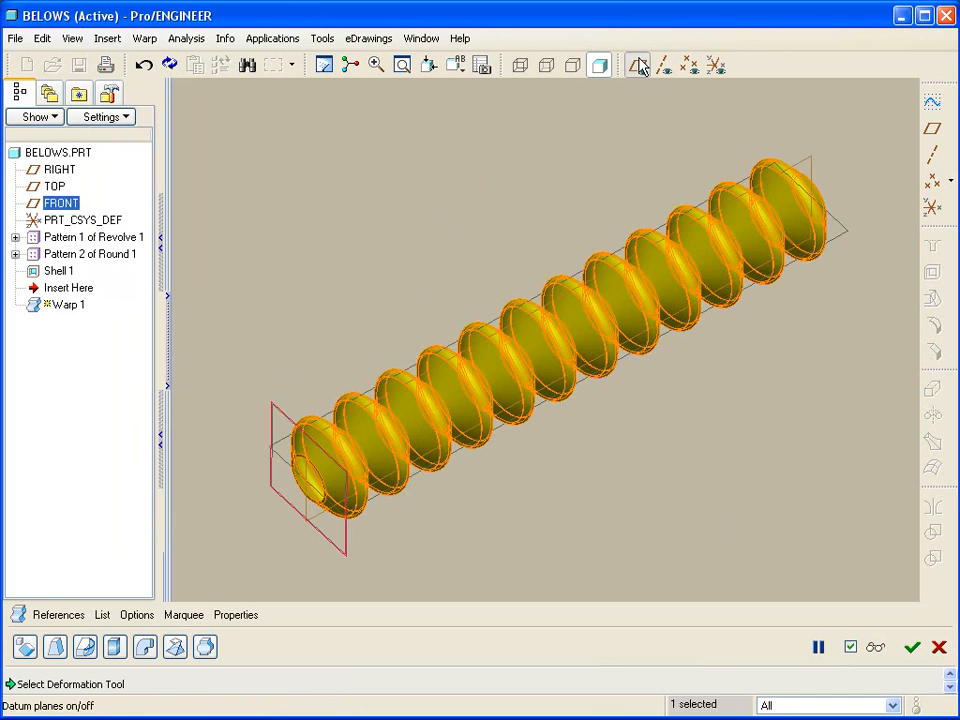
{"action": "left_click", "coordinate": [637, 66]}
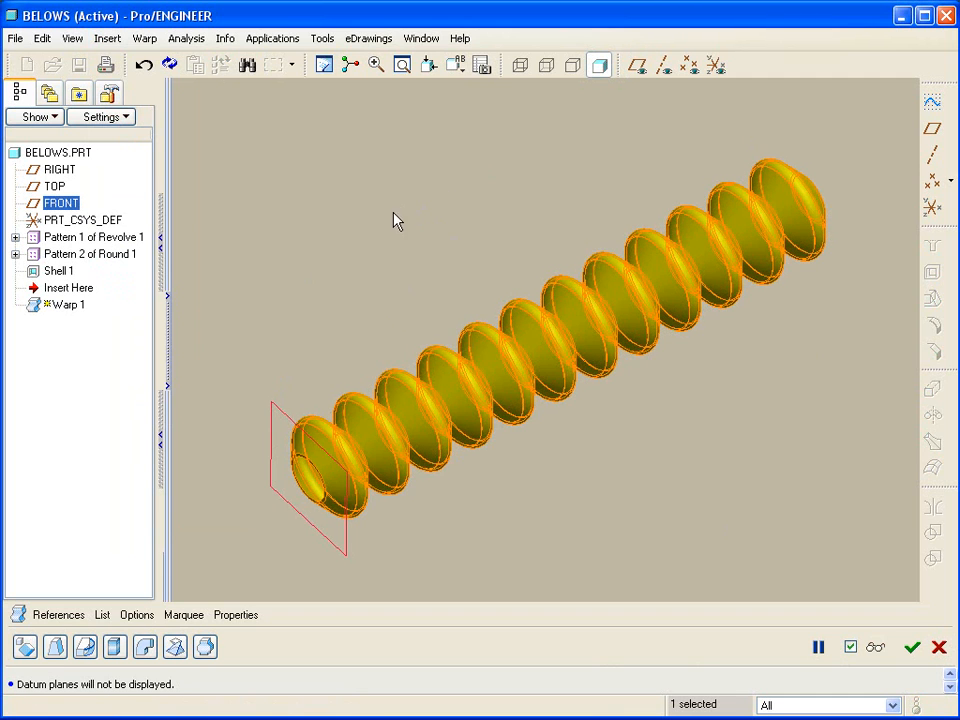
Bend the bellows about 62°, handling it from its far end with the pivot point placed at the FRONT plane end.
{"action": "middle_click_drag", "start_coordinate": [399, 210], "coordinate": [321, 251]}
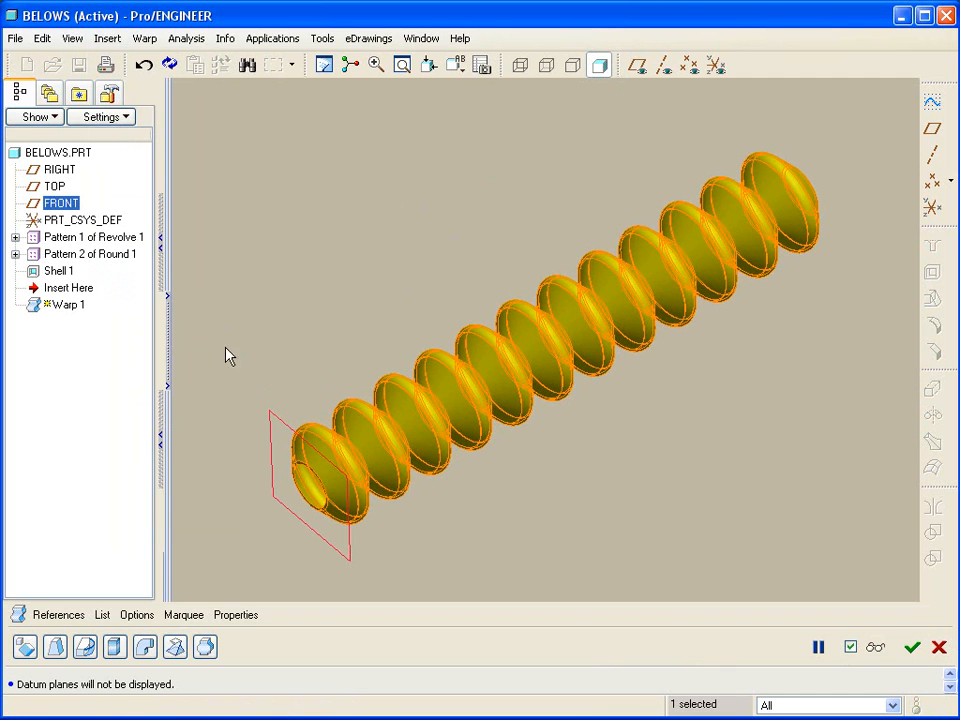
{"action": "left_click", "coordinate": [145, 648]}
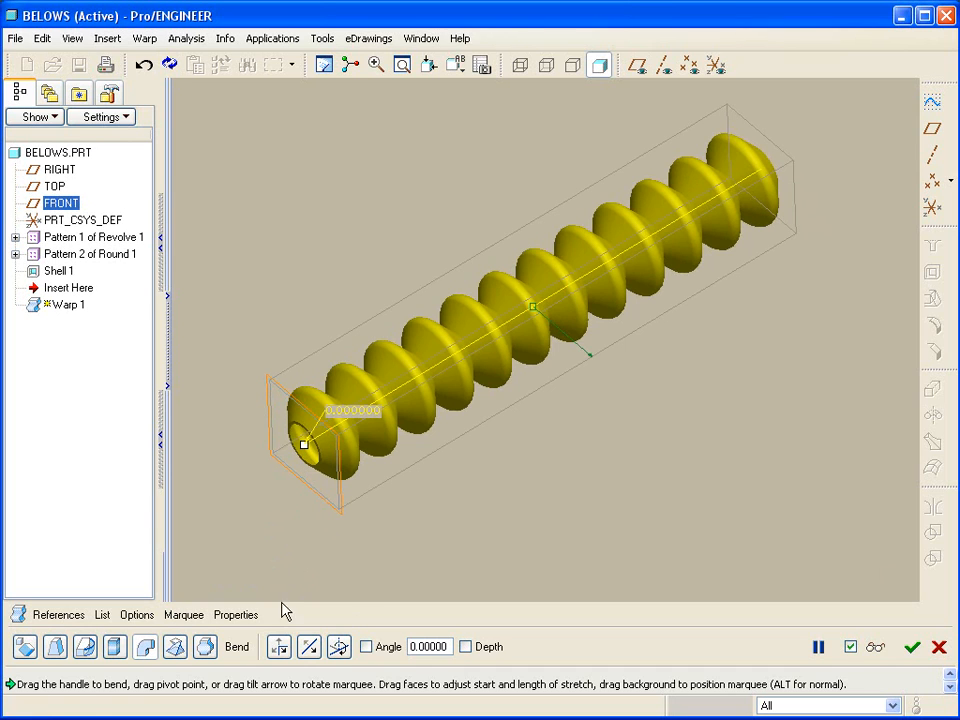
{"action": "left_click", "coordinate": [309, 647]}
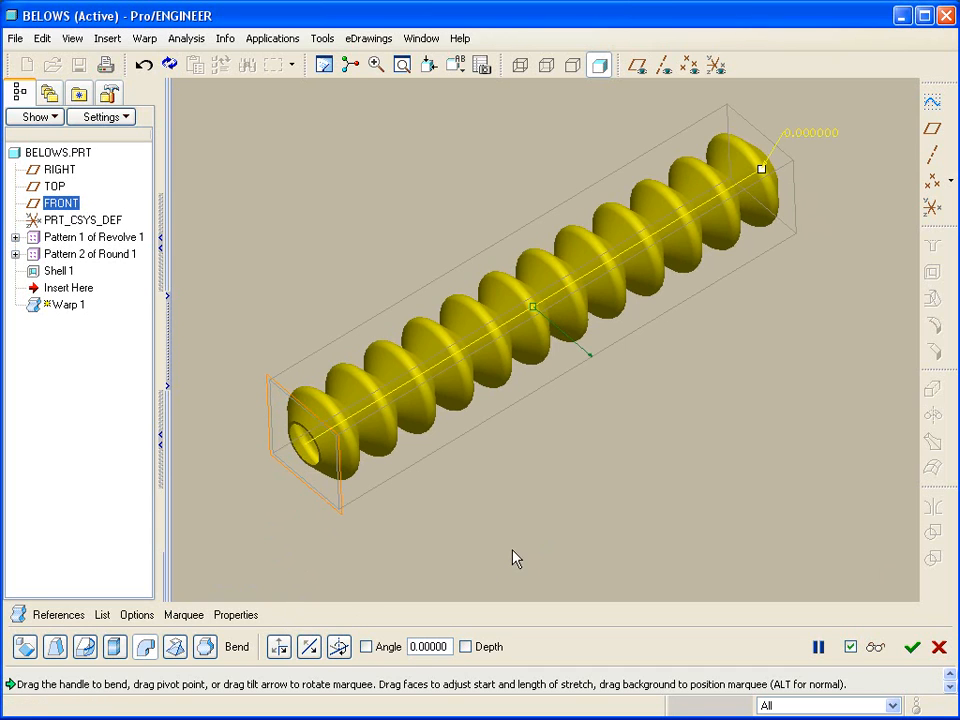
{"action": "middle_click_drag", "start_coordinate": [494, 557], "coordinate": [469, 557], "text": "shift"}
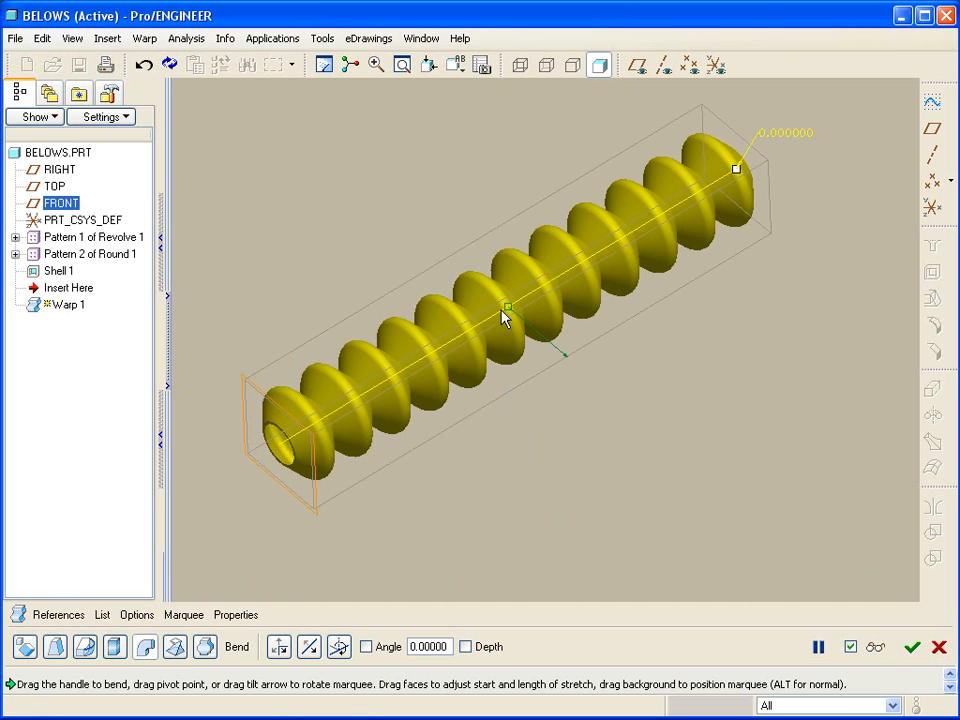
{"action": "left_click_drag", "start_coordinate": [507, 316], "coordinate": [427, 362]}
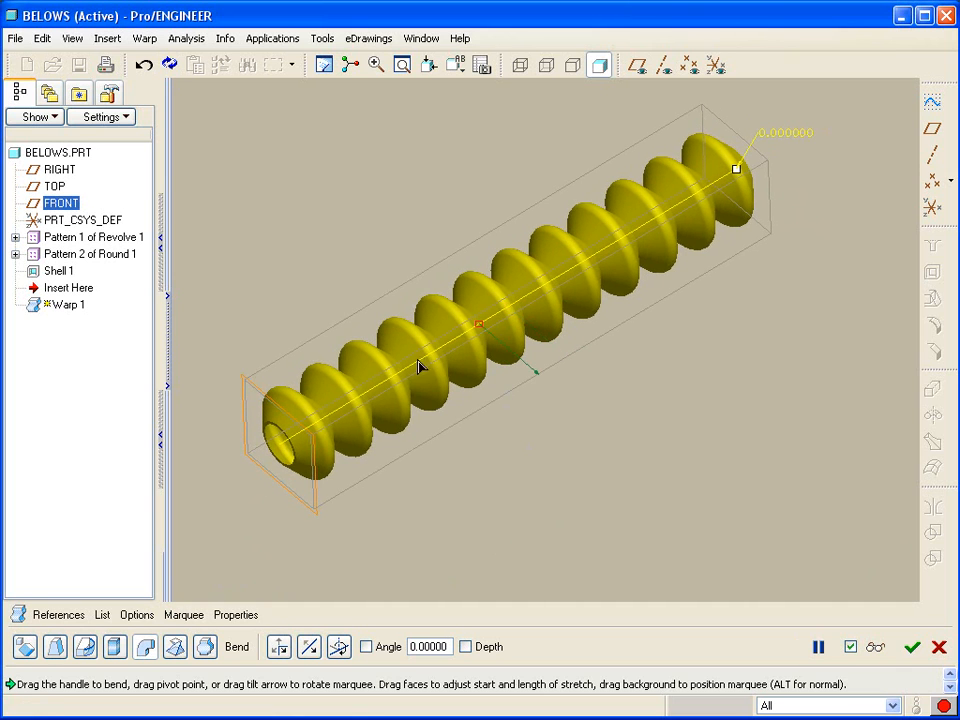
{"action": "left_click_drag", "start_coordinate": [277, 430], "coordinate": [279, 440]}
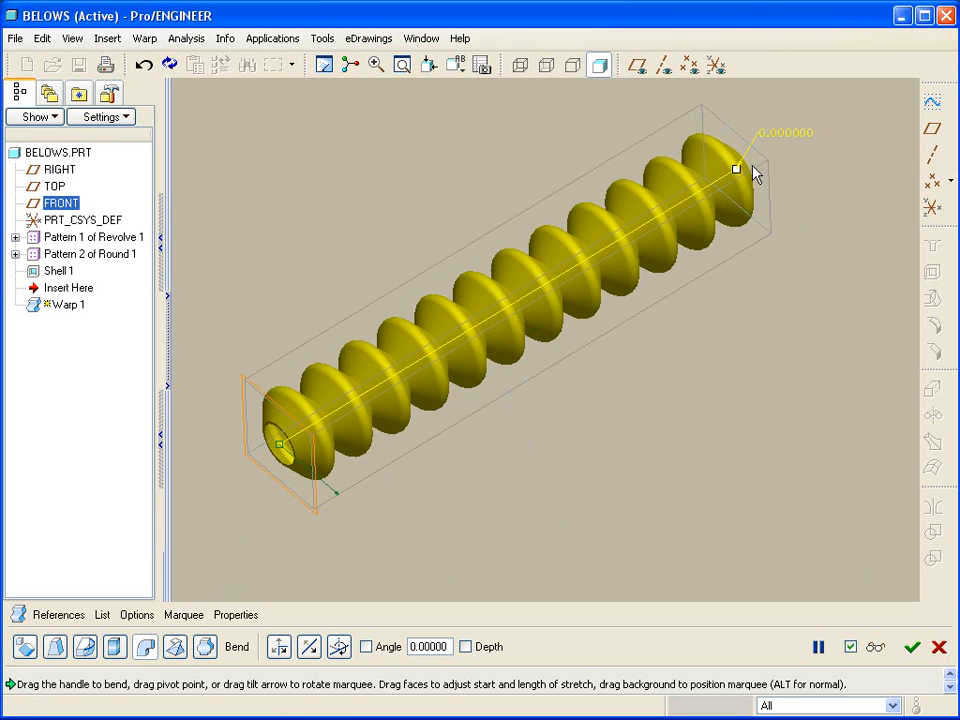
{"action": "left_click_drag", "start_coordinate": [737, 170], "coordinate": [771, 381]}
{"action": "middle_click_drag", "start_coordinate": [778, 443], "coordinate": [782, 452]}
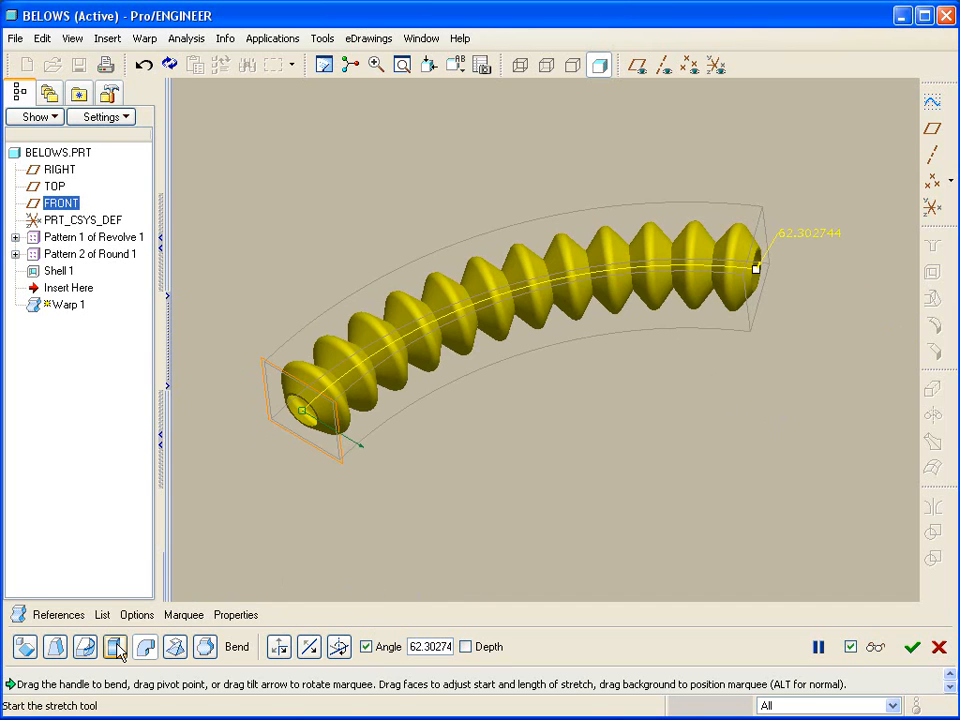
Remove the Bend operation from the warp's list of deformations.
{"action": "left_click", "coordinate": [102, 615]}
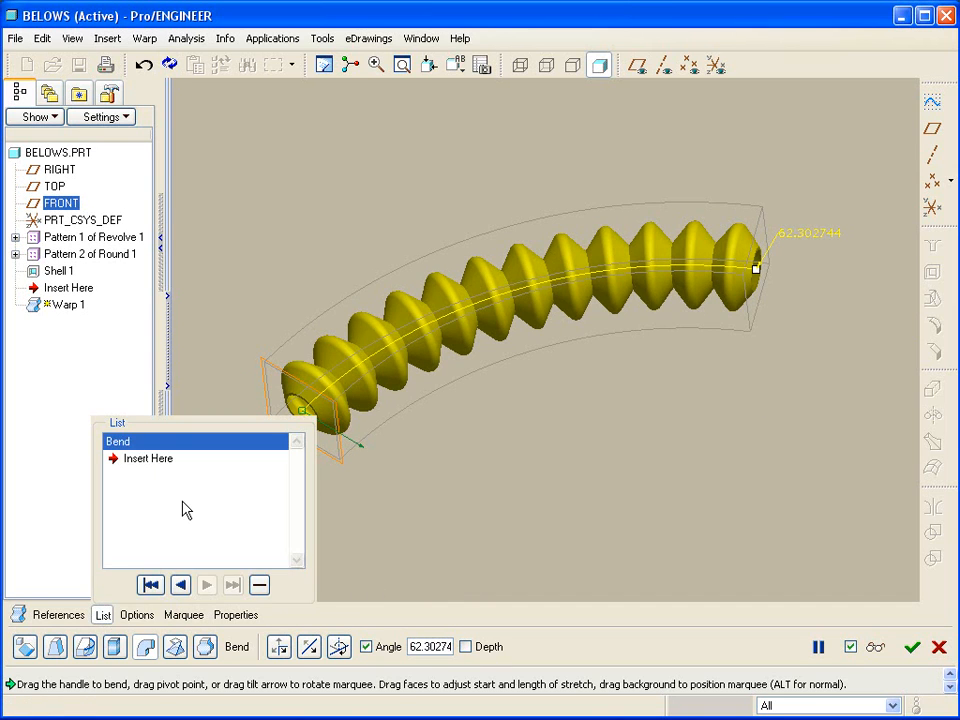
{"action": "left_click", "coordinate": [259, 584]}
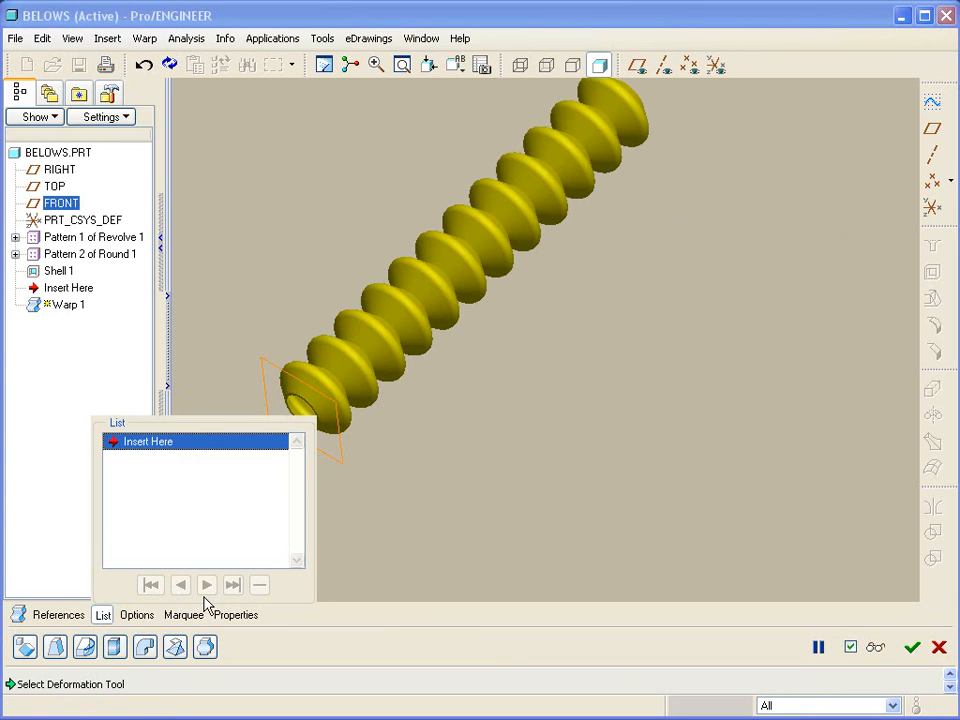
{"action": "left_click", "coordinate": [102, 615]}
Stretch the bellows along its axis to a scale of about 0.82 and turn on the Scale option.
{"action": "left_click", "coordinate": [115, 647]}
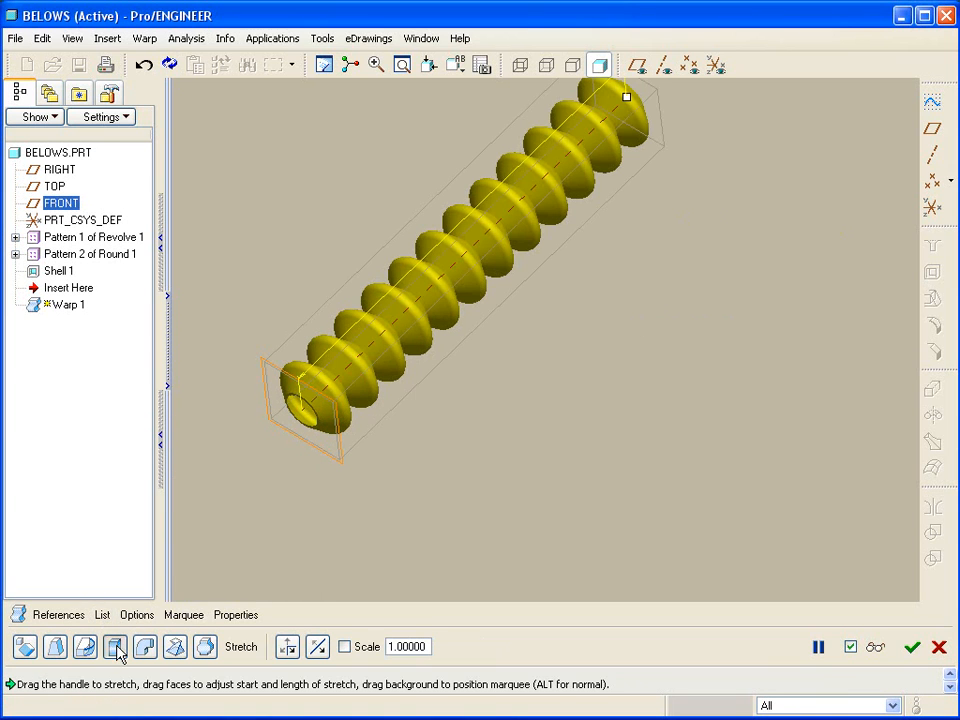
{"action": "middle_click_drag", "start_coordinate": [612, 394], "coordinate": [785, 202]}
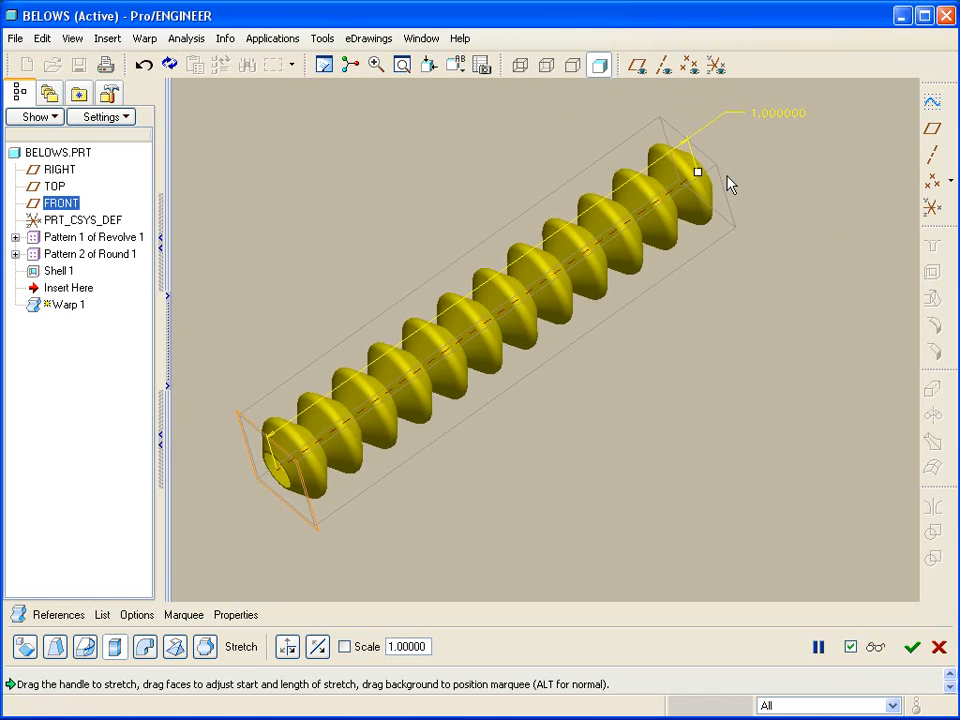
{"action": "middle_click_drag", "start_coordinate": [727, 187], "coordinate": [743, 170]}
{"action": "left_click_drag", "start_coordinate": [719, 187], "coordinate": [630, 214]}
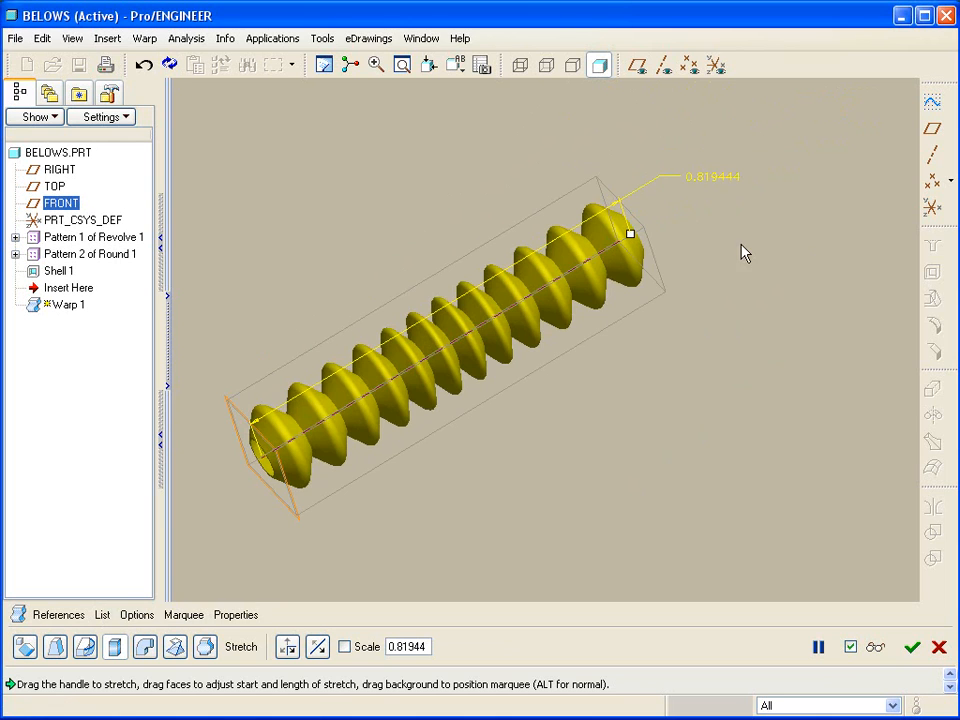
{"action": "left_click", "coordinate": [347, 647]}
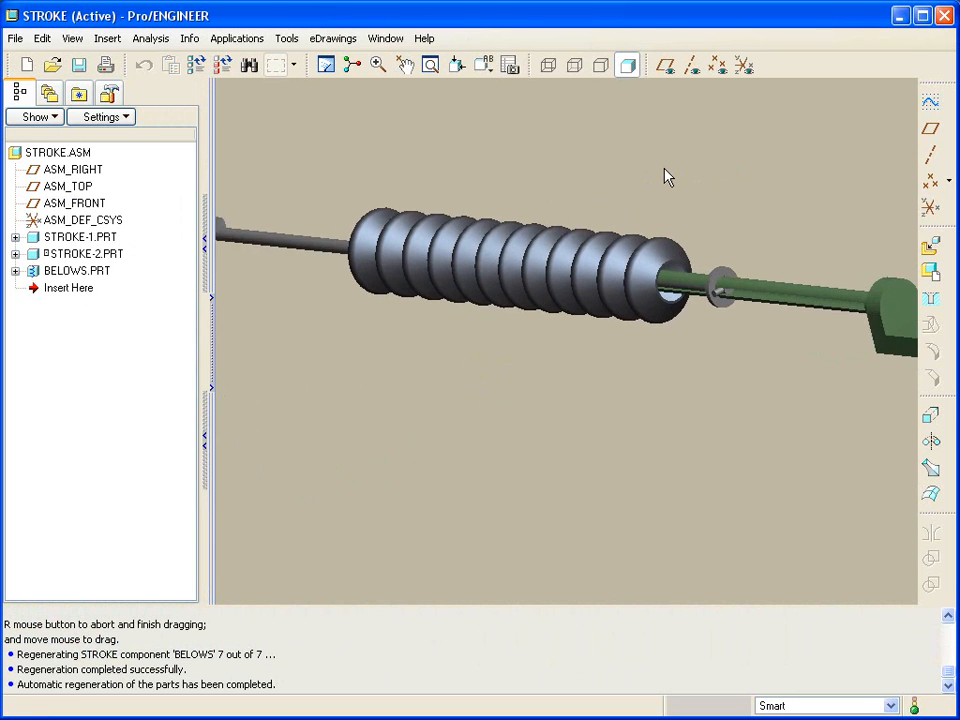
In STROKE.ASM, set the insertion point before BELOWS.PRT and start a sketch on ASM_RIGHT with ASM_TOP as the Left reference.
{"action": "middle_click_drag", "start_coordinate": [664, 168], "coordinate": [684, 225]}
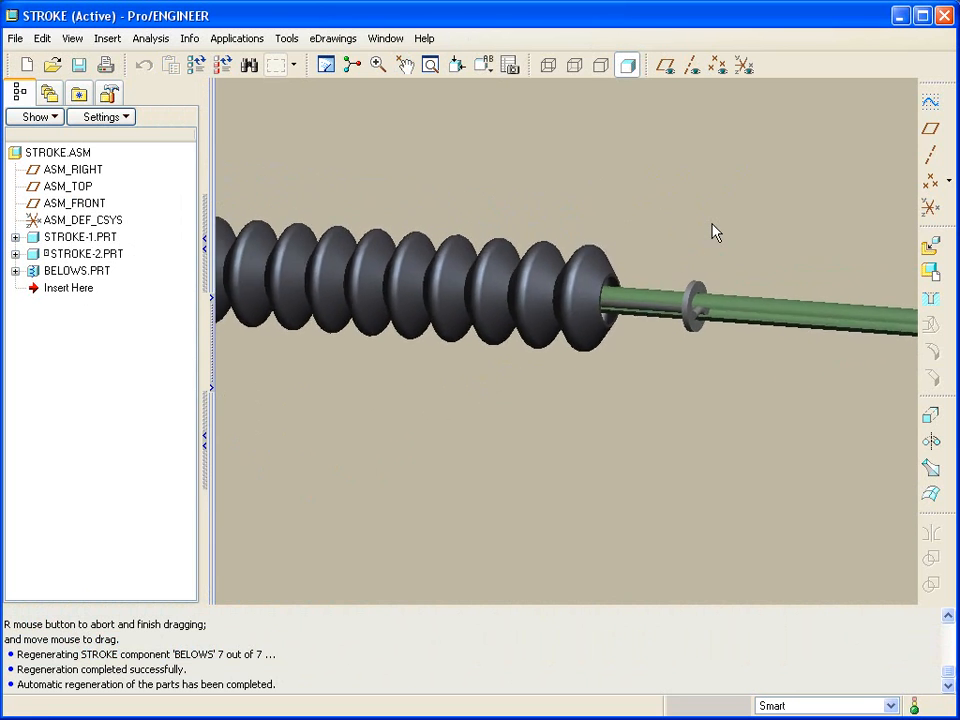
{"action": "left_click_drag", "start_coordinate": [74, 290], "coordinate": [77, 266]}
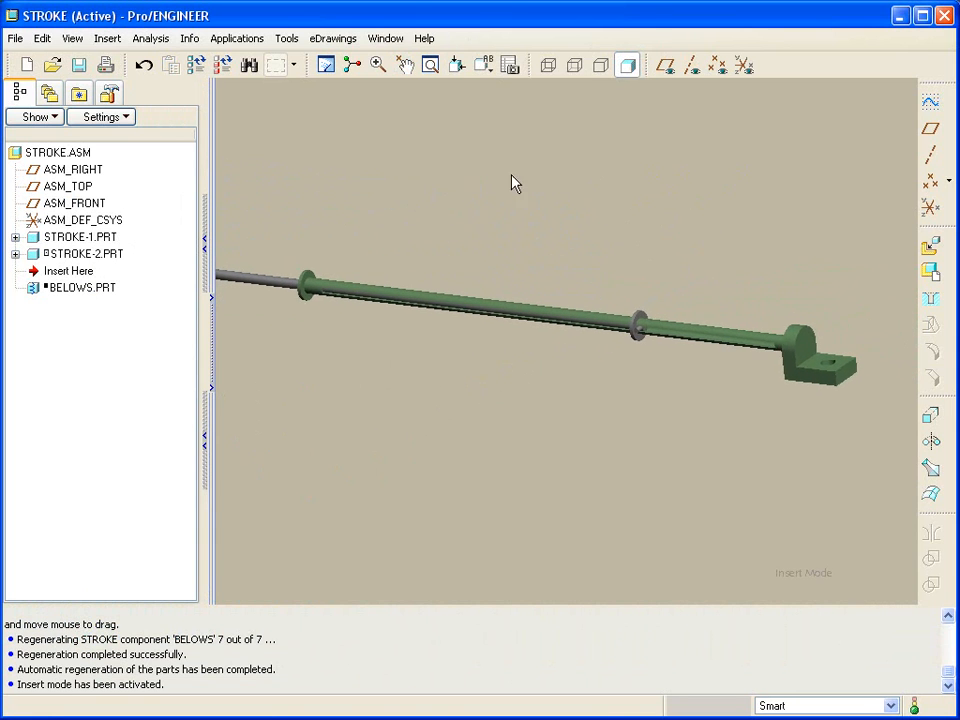
{"action": "left_click", "coordinate": [929, 101]}
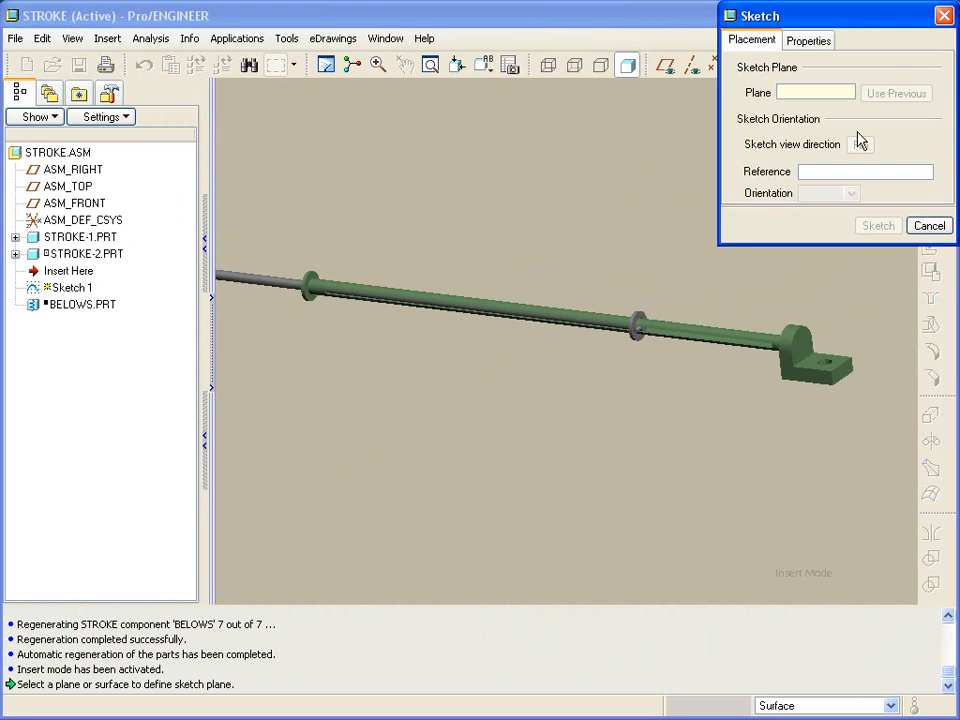
{"action": "left_click", "coordinate": [665, 66]}
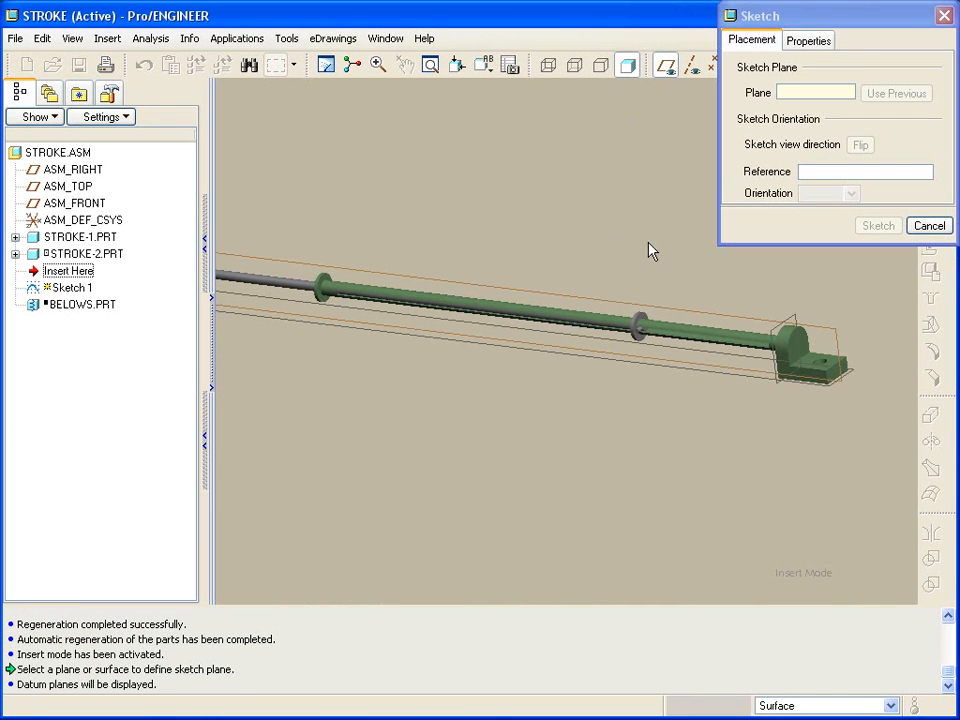
{"action": "left_click", "coordinate": [612, 305]}
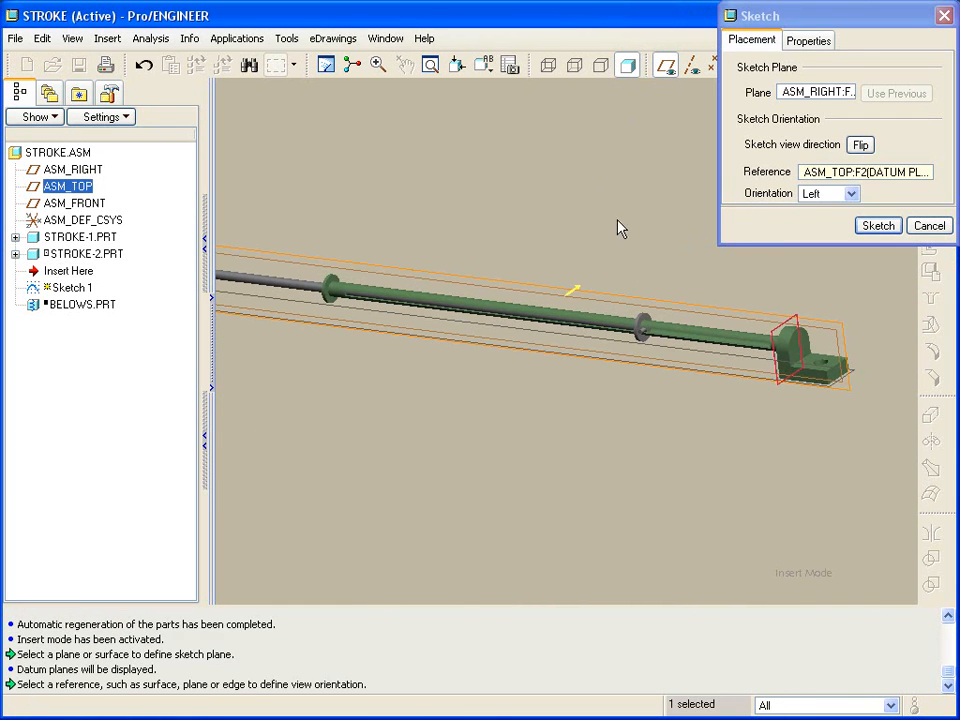
{"action": "left_click", "coordinate": [876, 226]}
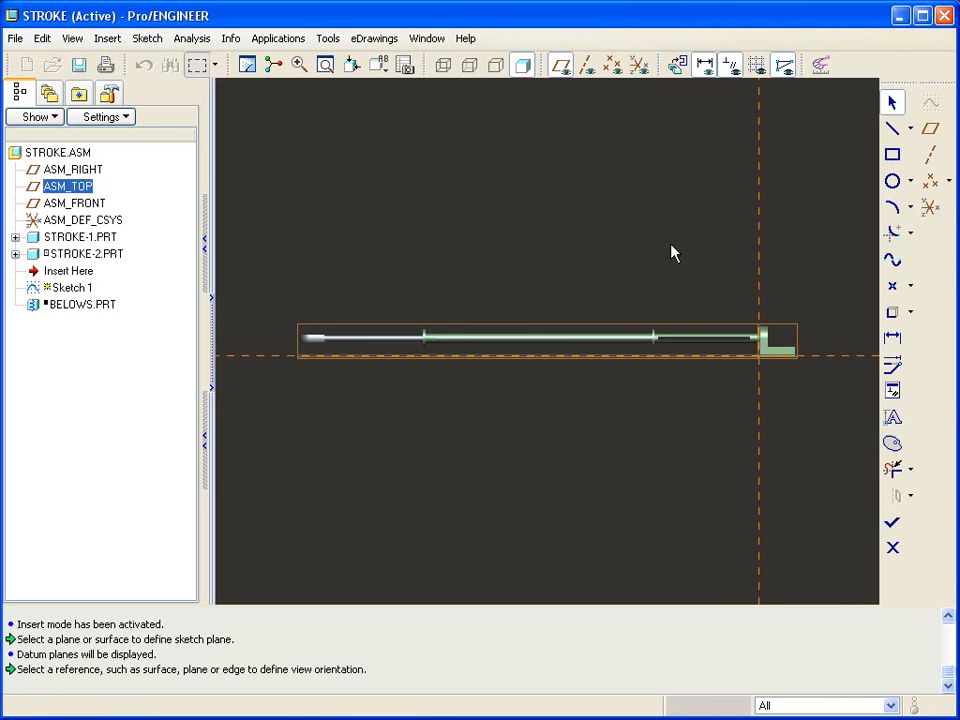
Add the STROKE-2 flange face, the cylinder axis A_2 and the STROKE-1 flange face as sketch references.
{"action": "left_click", "coordinate": [147, 38]}
{"action": "left_click", "coordinate": [175, 100]}
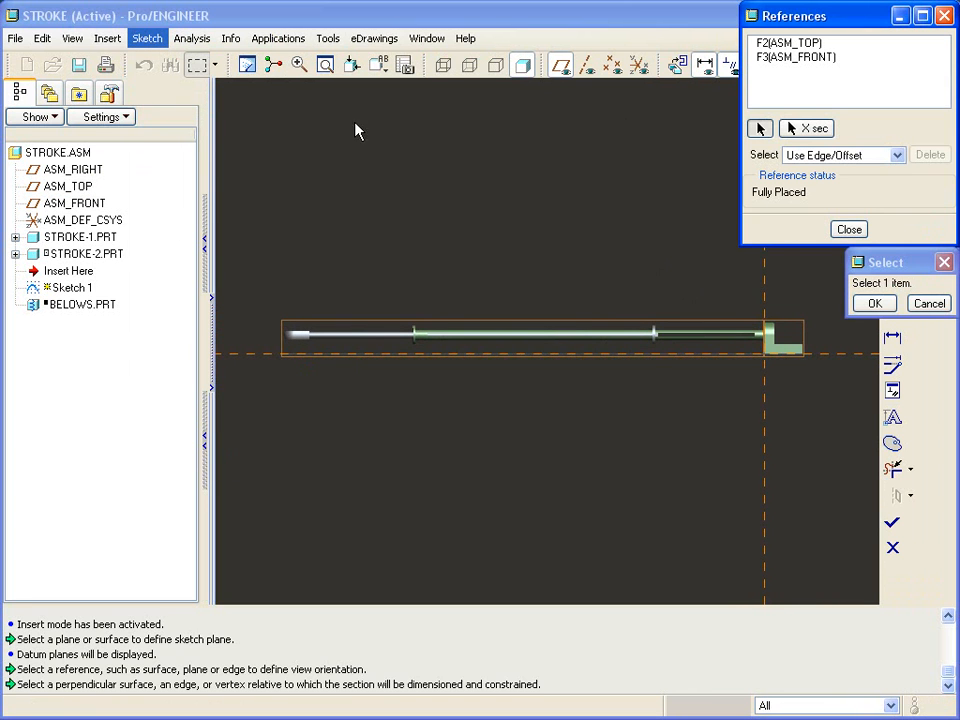
{"action": "scroll", "coordinate": [598, 183], "scroll_direction": "up", "scroll_amount": 8}
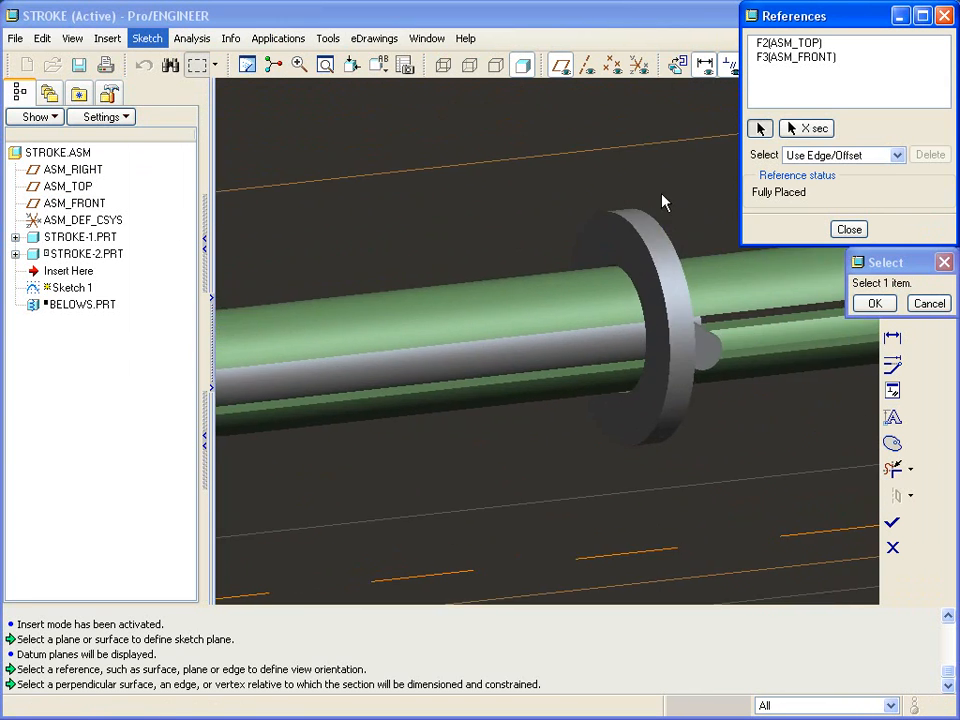
{"action": "left_click", "coordinate": [628, 252]}
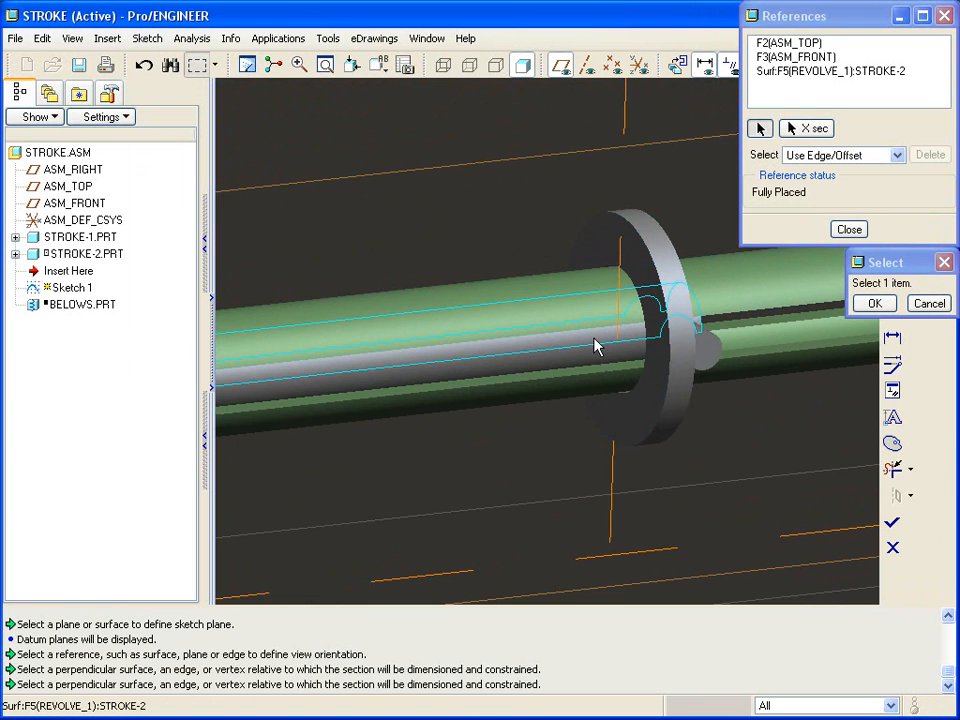
{"action": "scroll", "coordinate": [600, 320], "scroll_direction": "down", "scroll_amount": 3}
{"action": "left_click", "coordinate": [587, 65]}
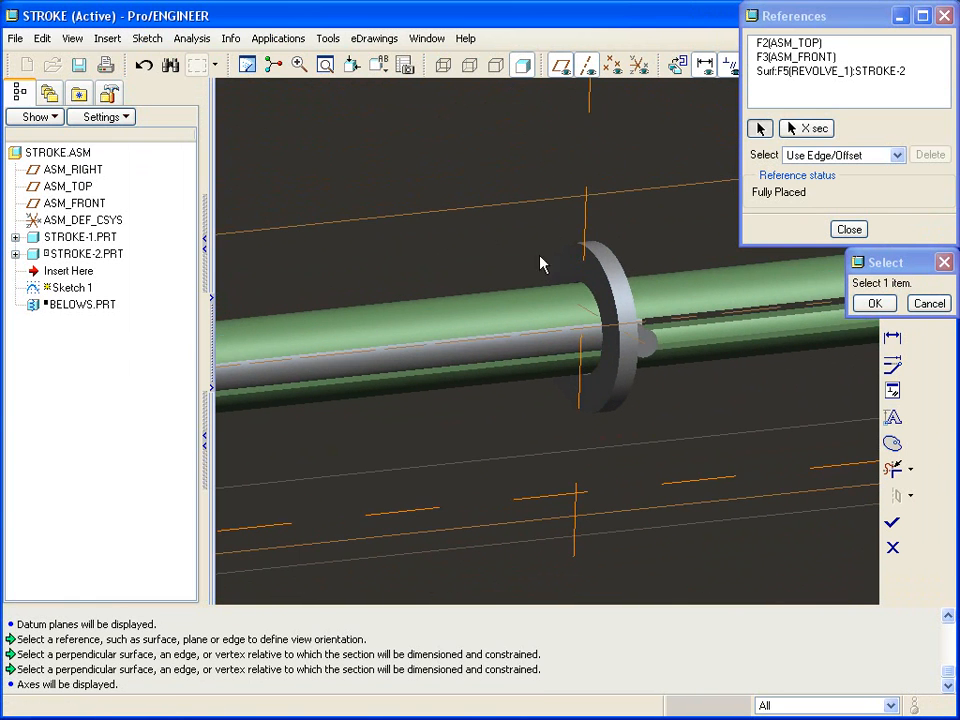
{"action": "left_click", "coordinate": [516, 343]}
{"action": "scroll", "coordinate": [551, 236], "scroll_direction": "up", "scroll_amount": 3}
{"action": "middle_click_drag", "start_coordinate": [551, 230], "coordinate": [550, 242]}
{"action": "scroll", "coordinate": [550, 242], "scroll_direction": "up", "scroll_amount": 3}
{"action": "left_click", "coordinate": [336, 404]}
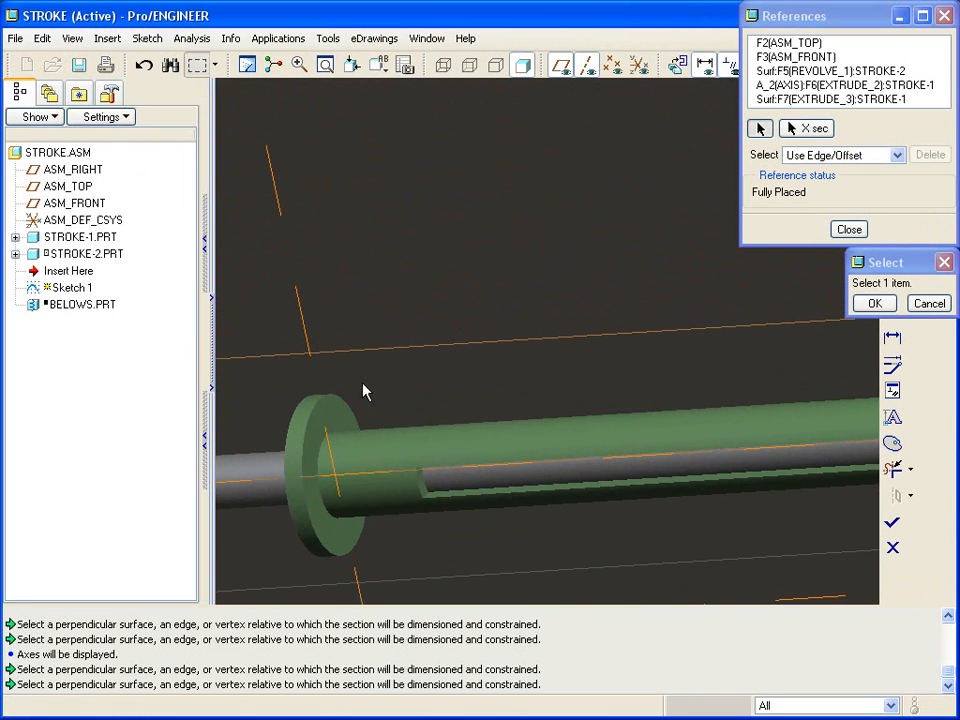
Sketch a horizontal line about 1.41 long along the cylinder axis A_2, starting at the STROKE-2 flange reference.
{"action": "scroll", "coordinate": [647, 225], "scroll_direction": "down", "scroll_amount": 5}
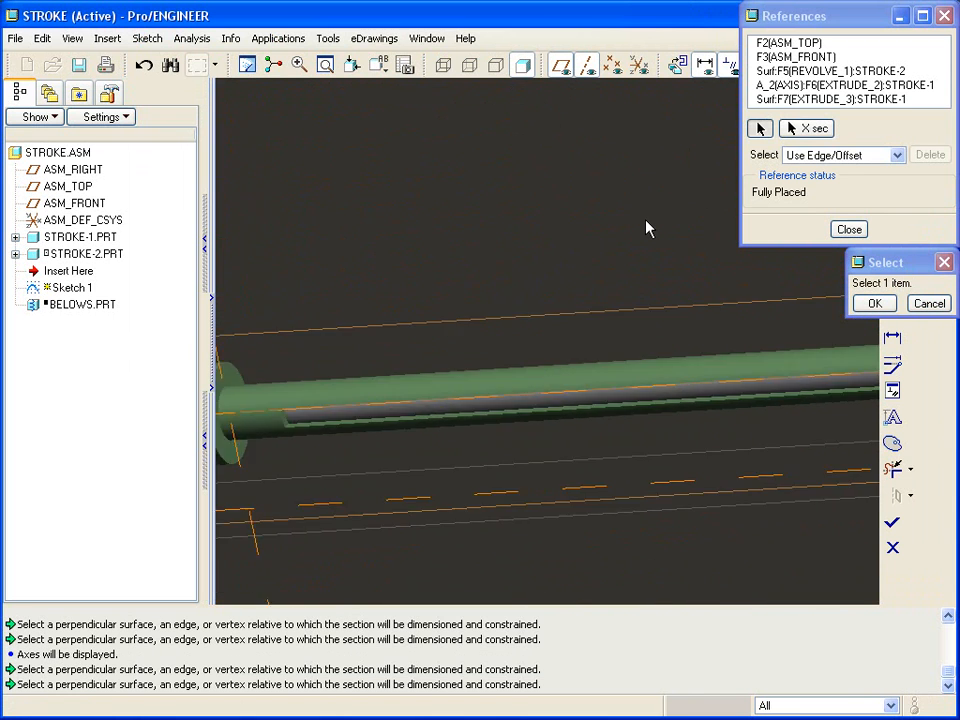
{"action": "right_click", "coordinate": [489, 204]}
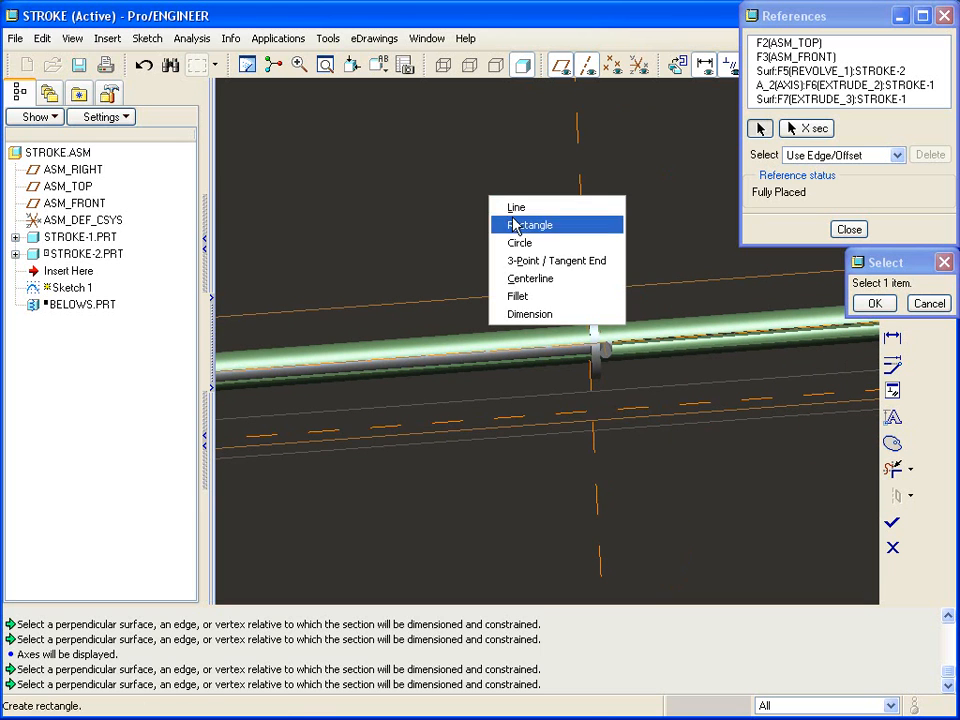
{"action": "left_click", "coordinate": [531, 207]}
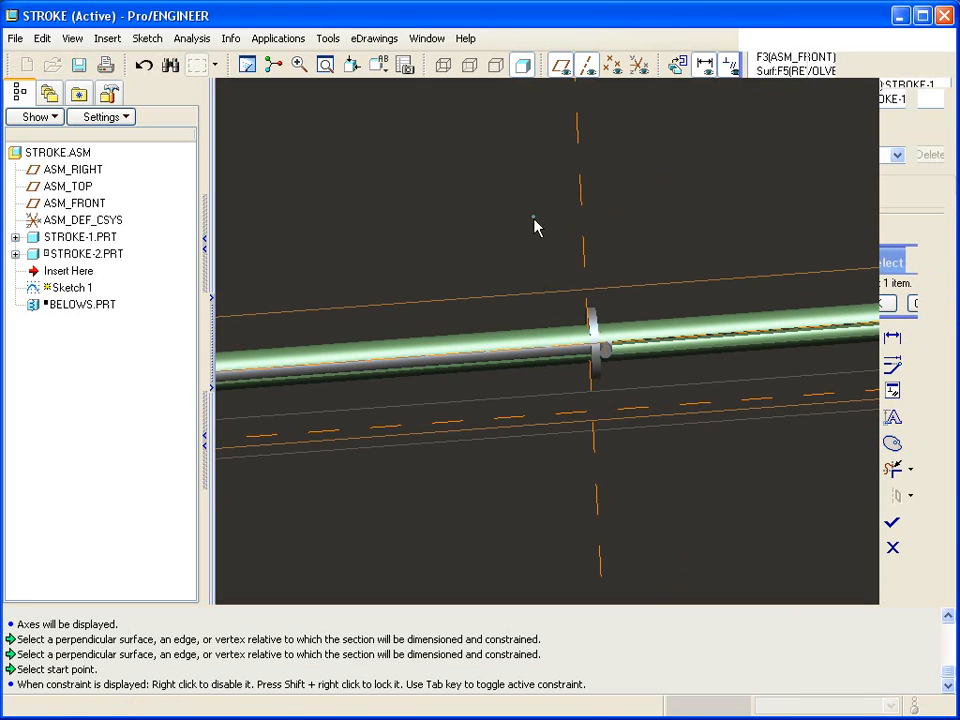
{"action": "left_click", "coordinate": [544, 348]}
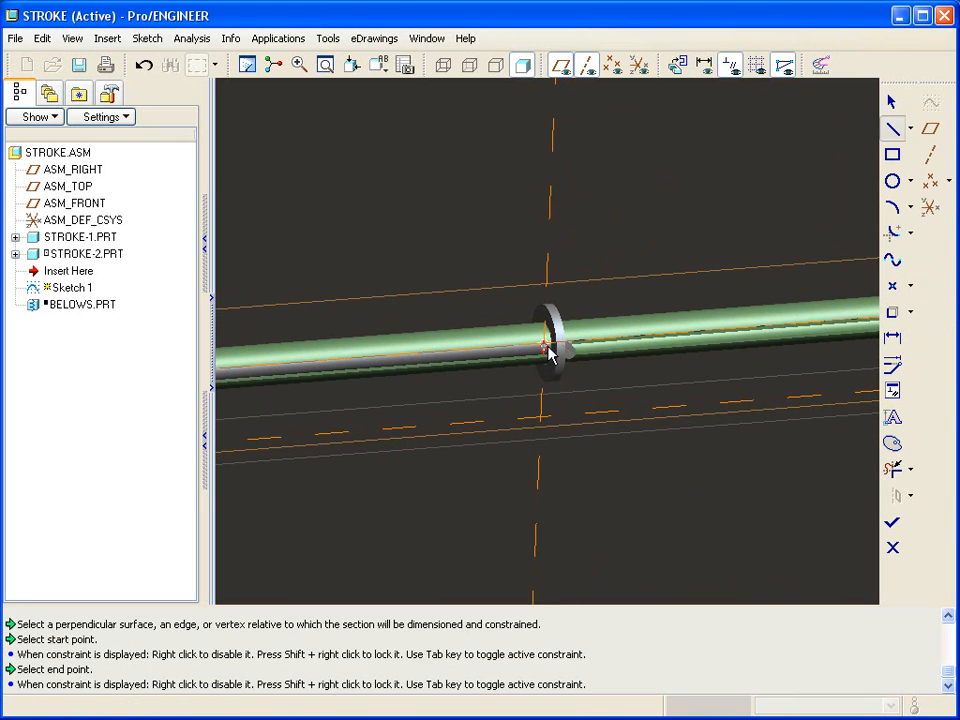
{"action": "left_click", "coordinate": [405, 354]}
{"action": "middle_click", "coordinate": [427, 235]}
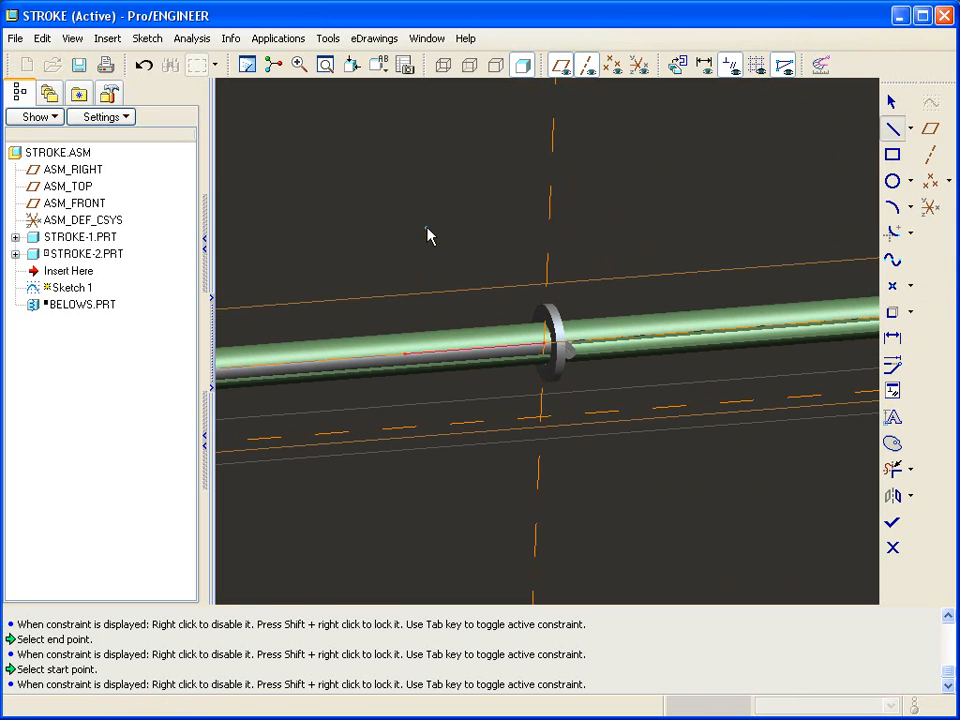
Dimension the distance between the STROKE-1 and STROKE-2 flange references as a reference dimension above the cylinder.
{"action": "right_click", "coordinate": [441, 219]}
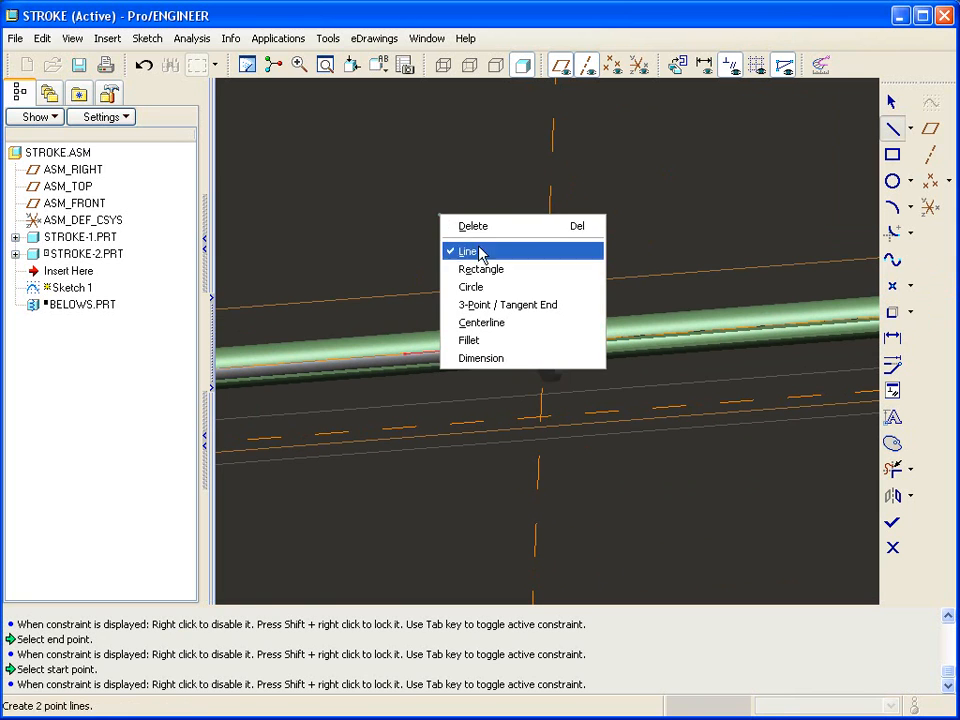
{"action": "left_click", "coordinate": [534, 360]}
{"action": "left_click", "coordinate": [549, 209]}
{"action": "scroll", "coordinate": [549, 209], "scroll_direction": "up", "scroll_amount": 6}
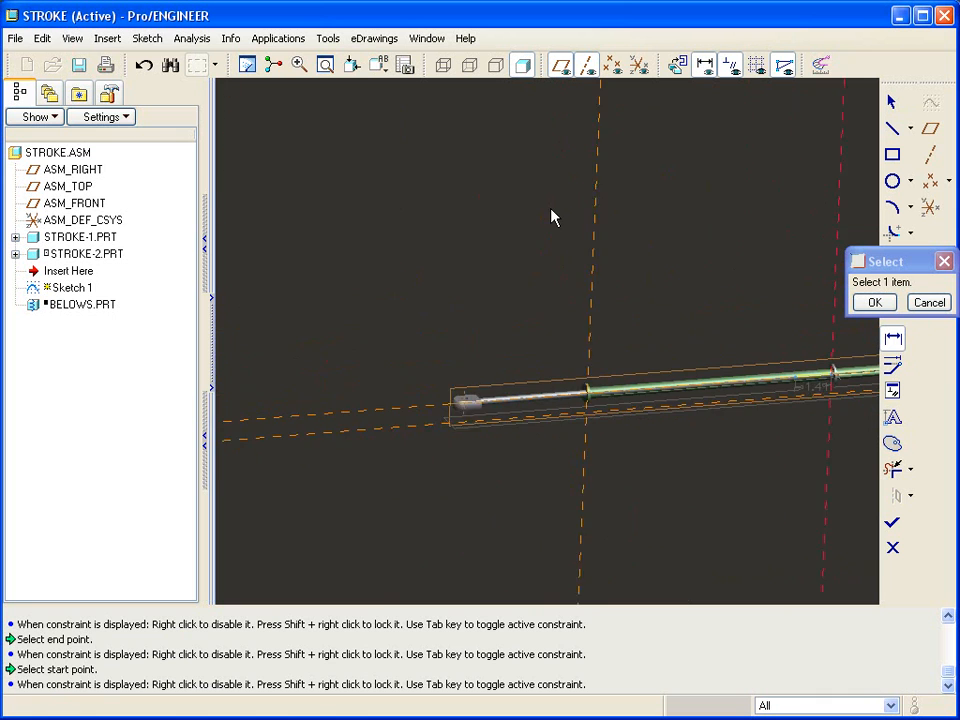
{"action": "left_click", "coordinate": [617, 300]}
{"action": "middle_click", "coordinate": [733, 300]}
{"action": "scroll", "coordinate": [726, 250], "scroll_direction": "down", "scroll_amount": 4}
{"action": "scroll", "coordinate": [726, 250], "scroll_direction": "down", "scroll_amount": 5}
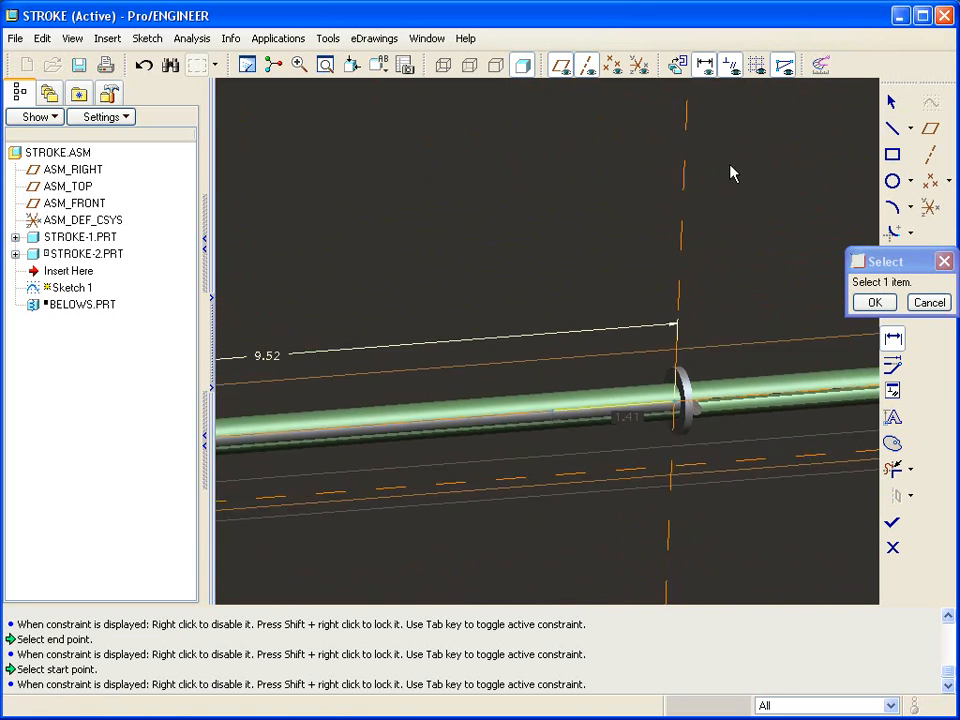
Add the section relation sd0=kd1/9 so the line's length is one ninth of the flange distance.
{"action": "left_click", "coordinate": [328, 38]}
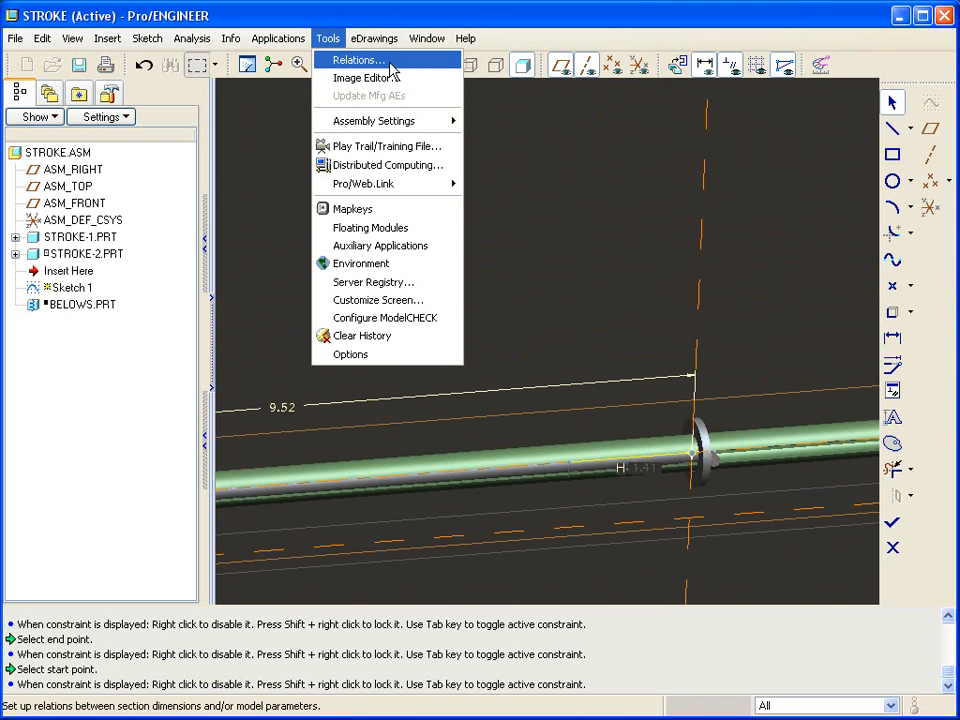
{"action": "left_click", "coordinate": [388, 60]}
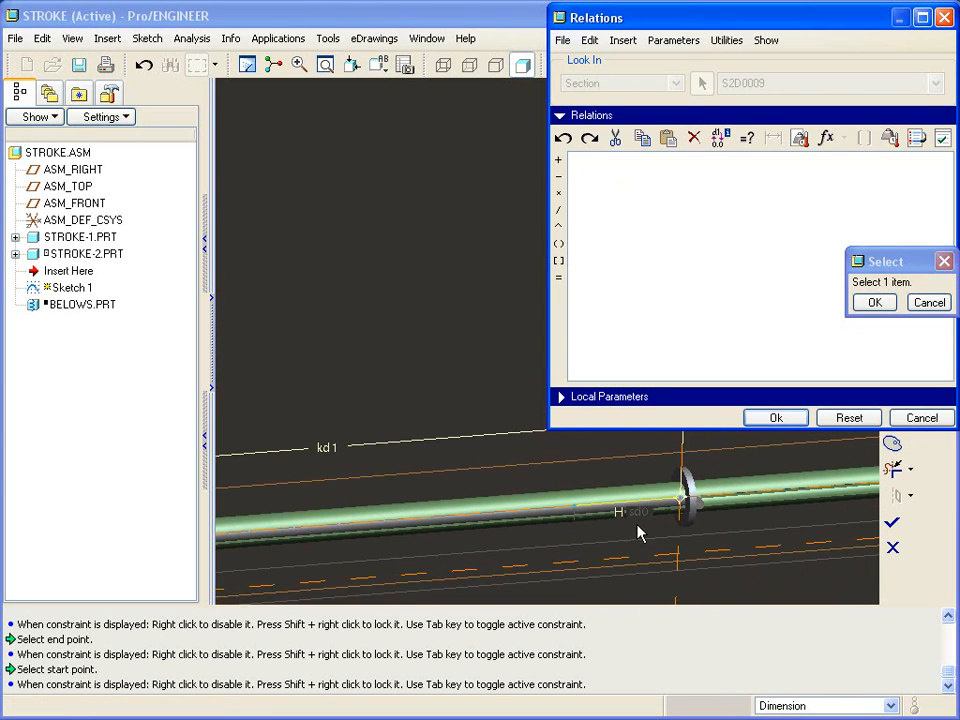
{"action": "left_click", "coordinate": [638, 516]}
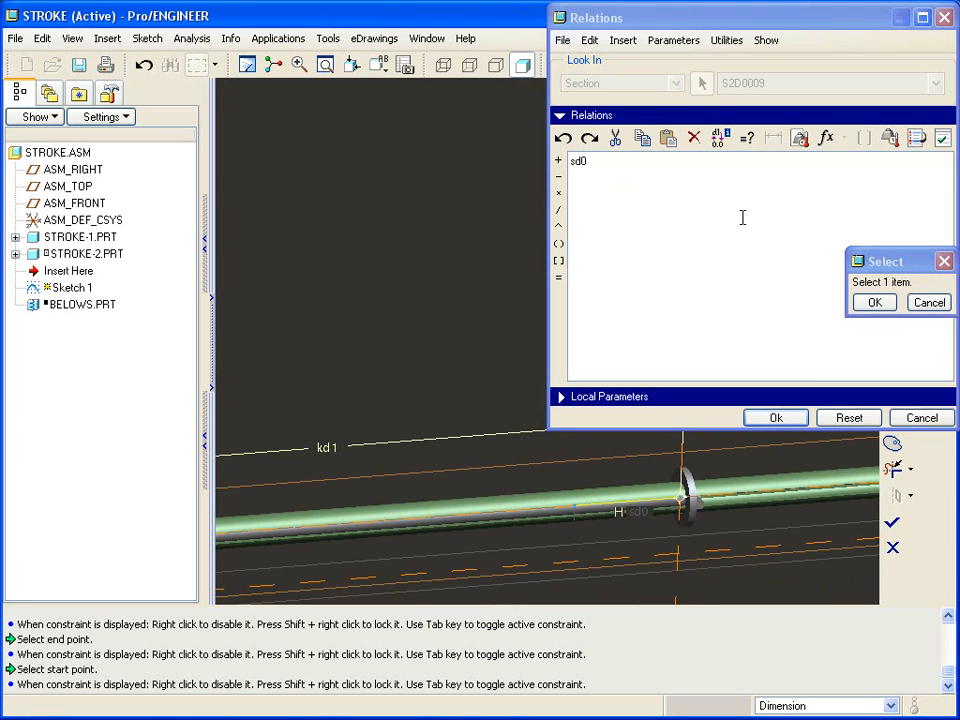
{"action": "left_click", "coordinate": [701, 214]}
{"action": "left_click", "coordinate": [333, 449]}
{"action": "left_click", "coordinate": [646, 183]}
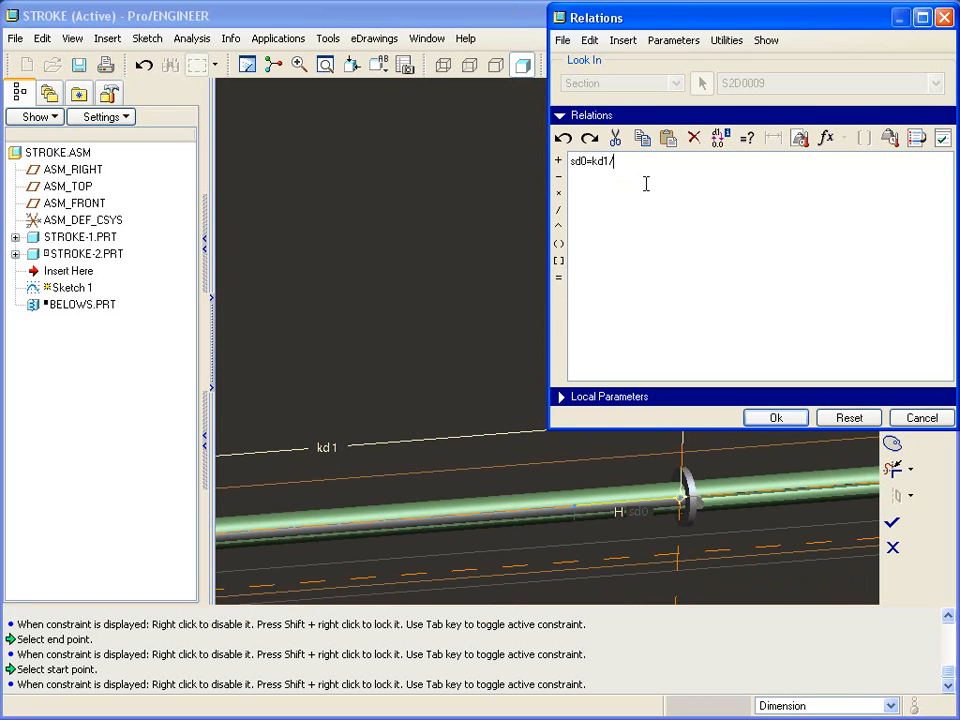
{"action": "type", "text": "/9"}
{"action": "left_click", "coordinate": [774, 418]}
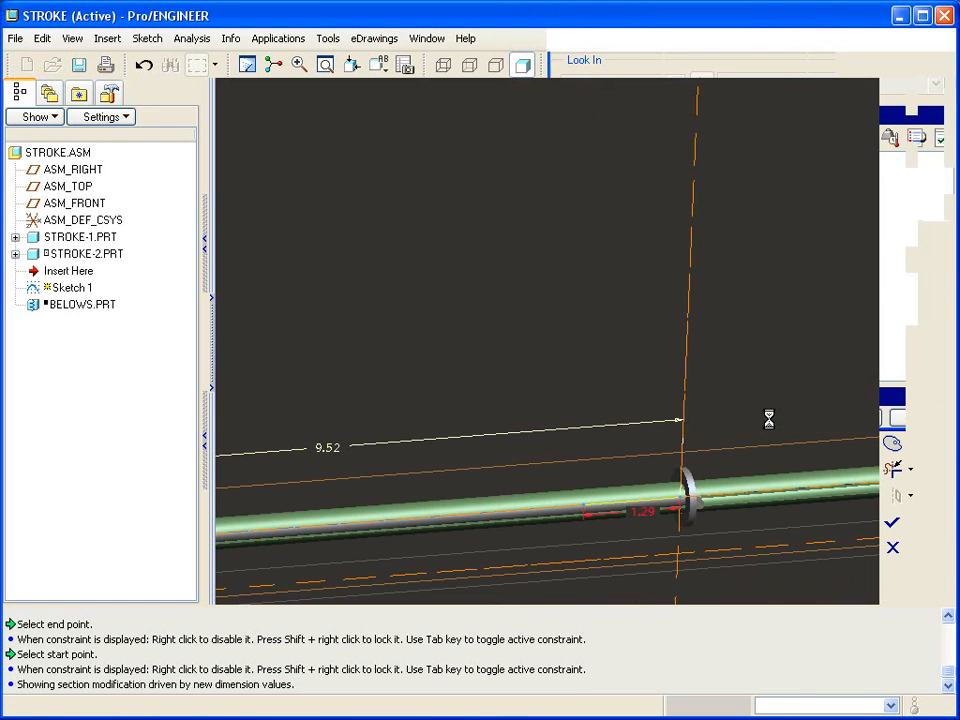
Finish the sketch and move the insertion point after BELOWS.PRT, resuming the suppressed components.
{"action": "left_click", "coordinate": [892, 521]}
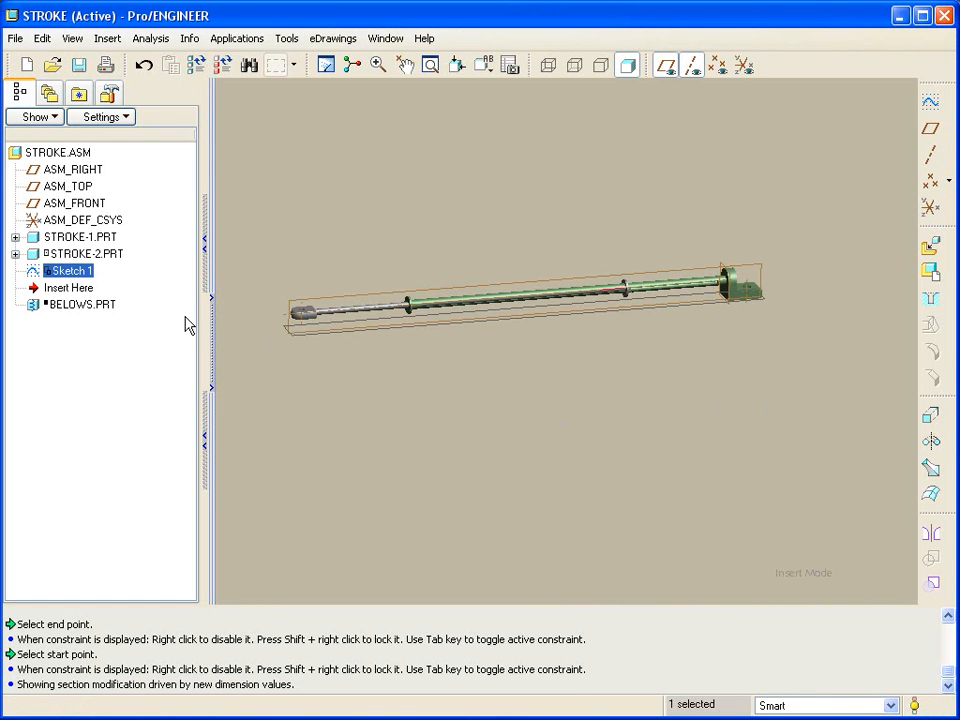
{"action": "left_click_drag", "start_coordinate": [87, 295], "coordinate": [105, 305]}
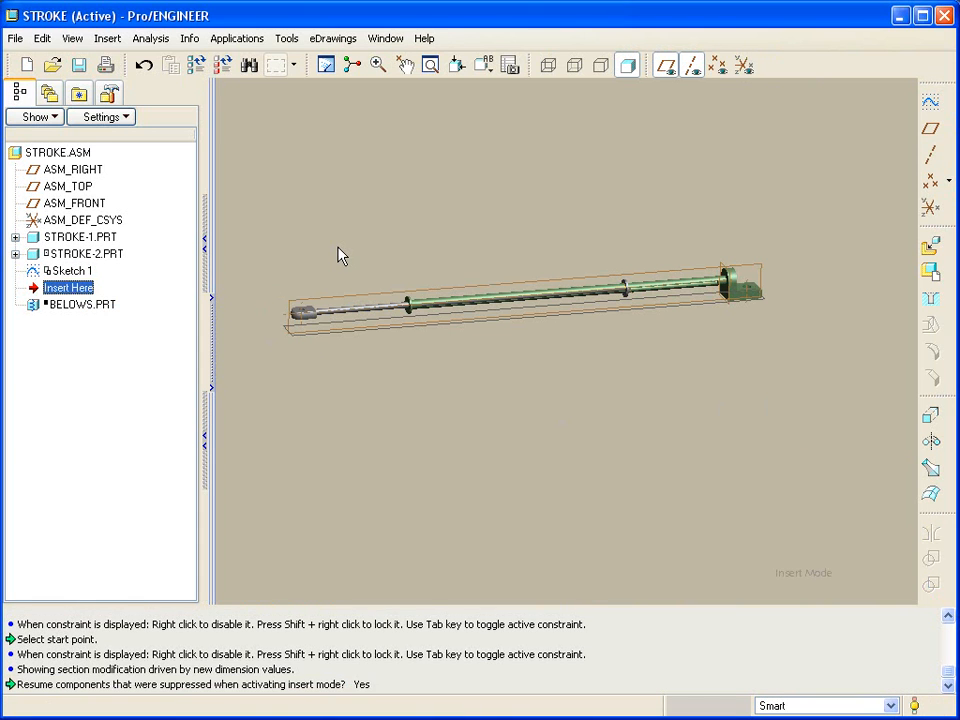
{"action": "key", "text": "Return"}
Redefine the flexibility of BELOWS.PRT so dimension d113 is driven by the Curve Length of the sketched line.
{"action": "right_click", "coordinate": [62, 294]}
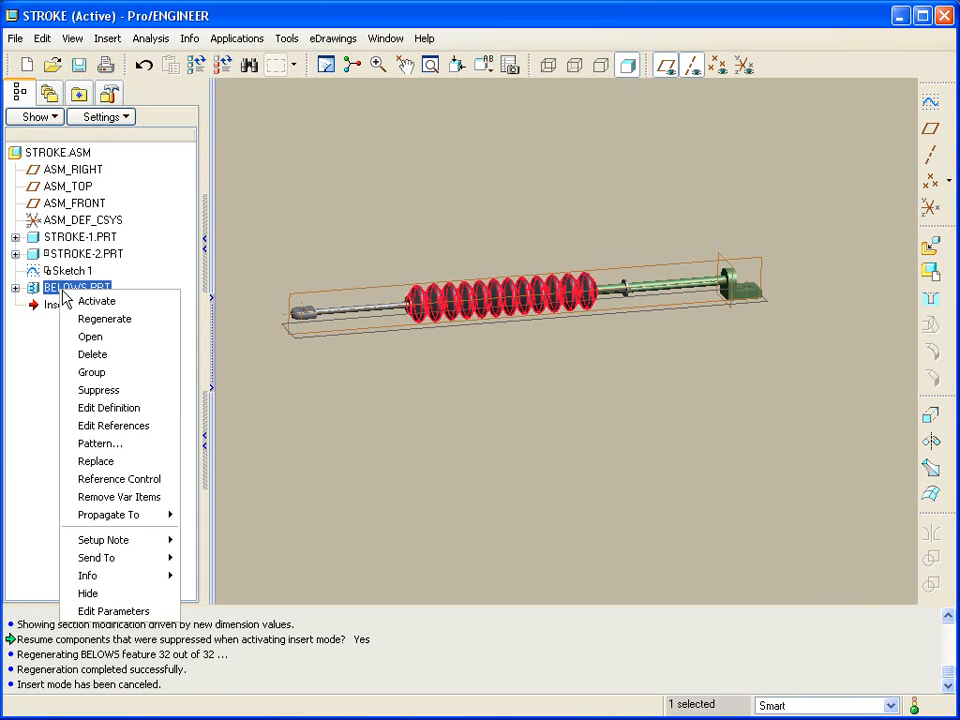
{"action": "left_click", "coordinate": [145, 403]}
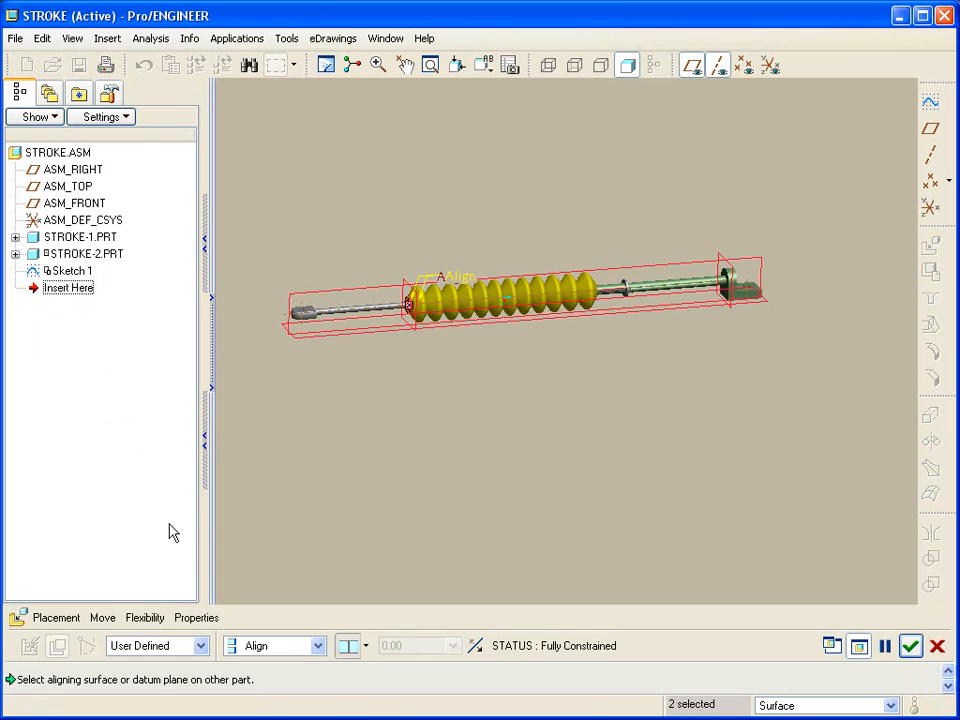
{"action": "left_click", "coordinate": [140, 618]}
{"action": "left_click", "coordinate": [164, 591]}
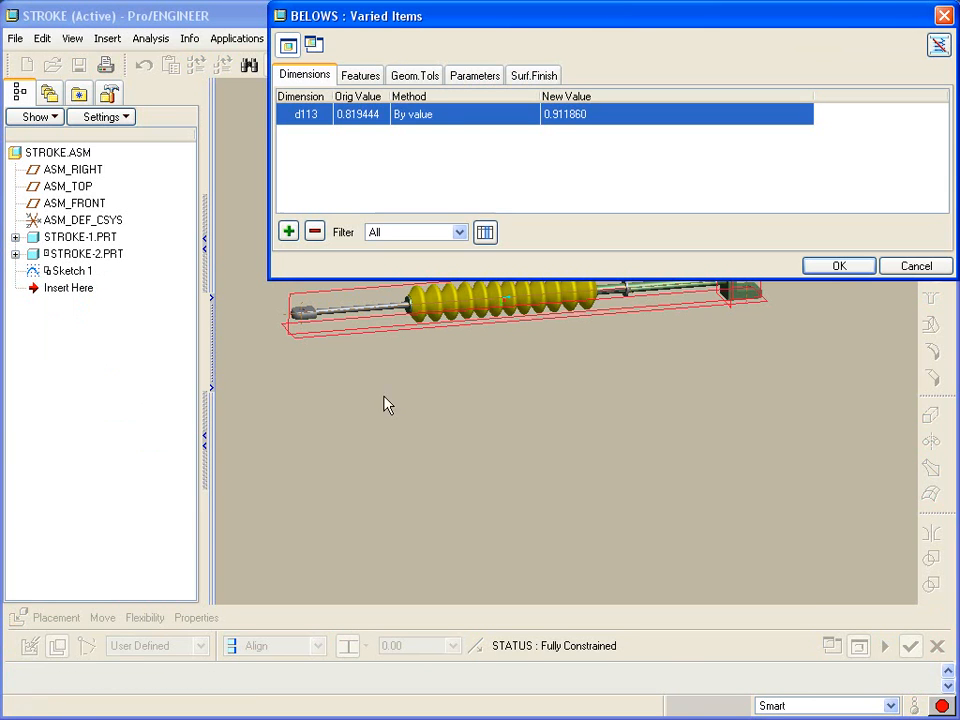
{"action": "left_click", "coordinate": [454, 114]}
{"action": "left_click", "coordinate": [530, 114]}
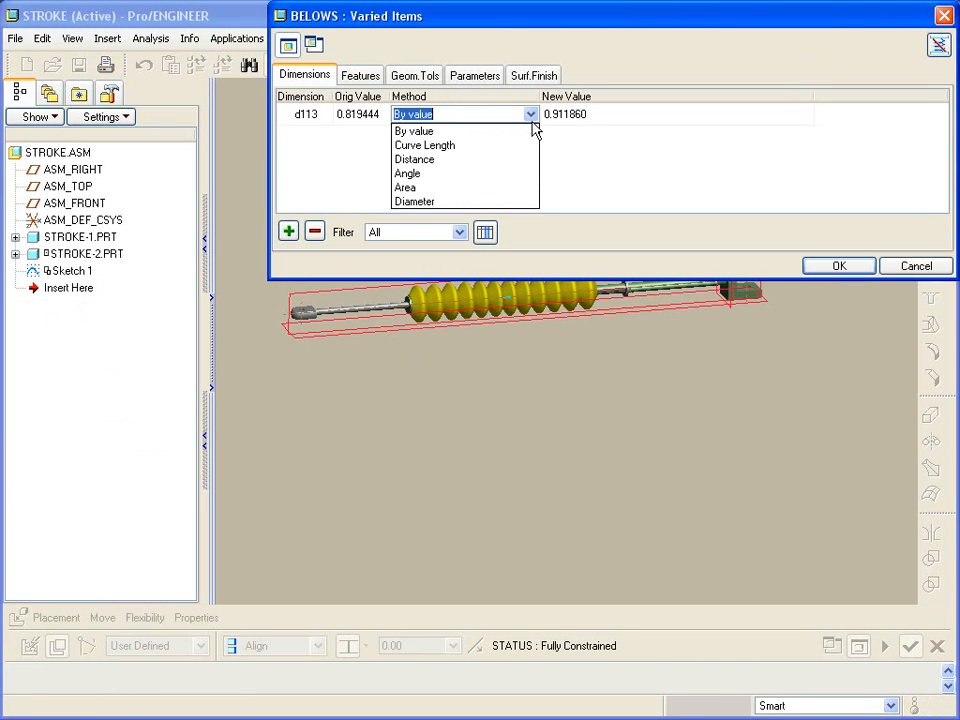
{"action": "left_click", "coordinate": [492, 147]}
{"action": "middle_click_drag", "start_coordinate": [553, 240], "coordinate": [650, 437]}
{"action": "left_click", "coordinate": [650, 437]}
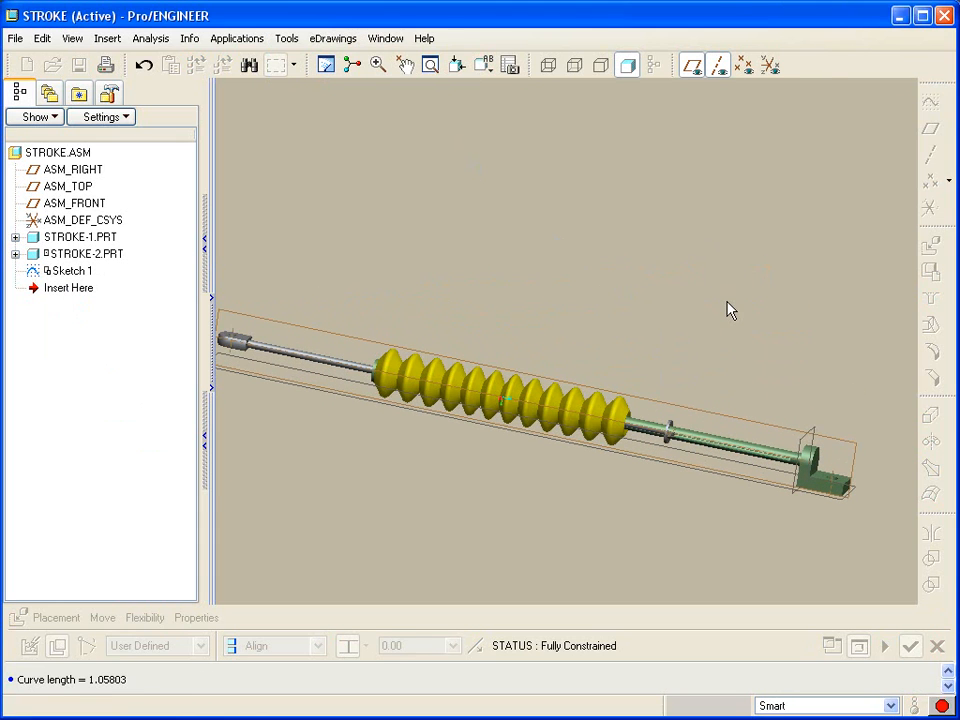
{"action": "left_click", "coordinate": [845, 266]}
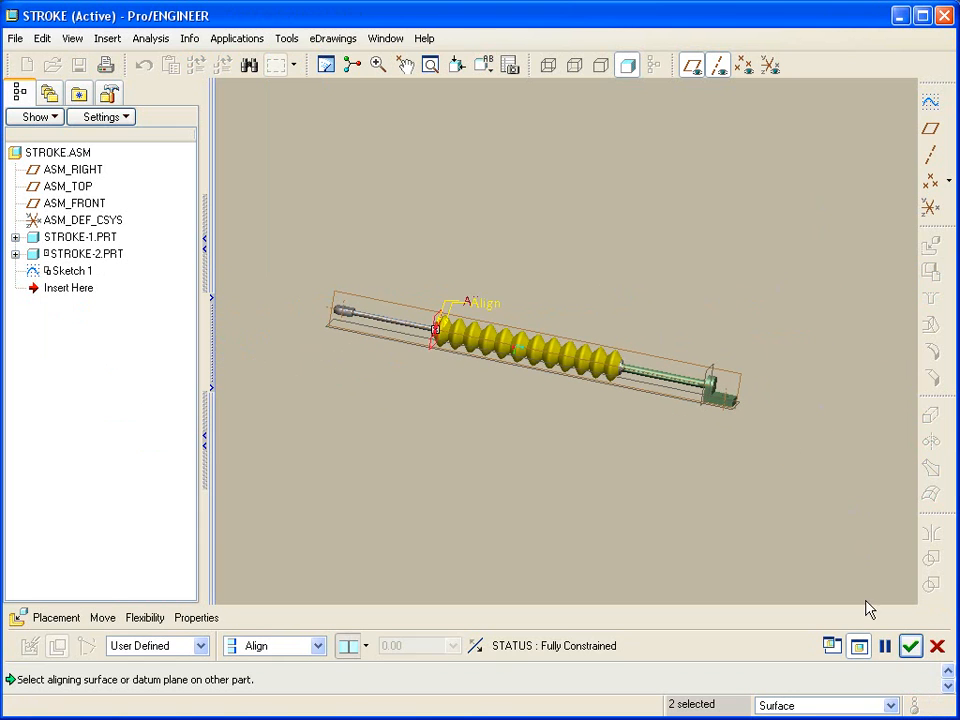
{"action": "left_click", "coordinate": [910, 646]}
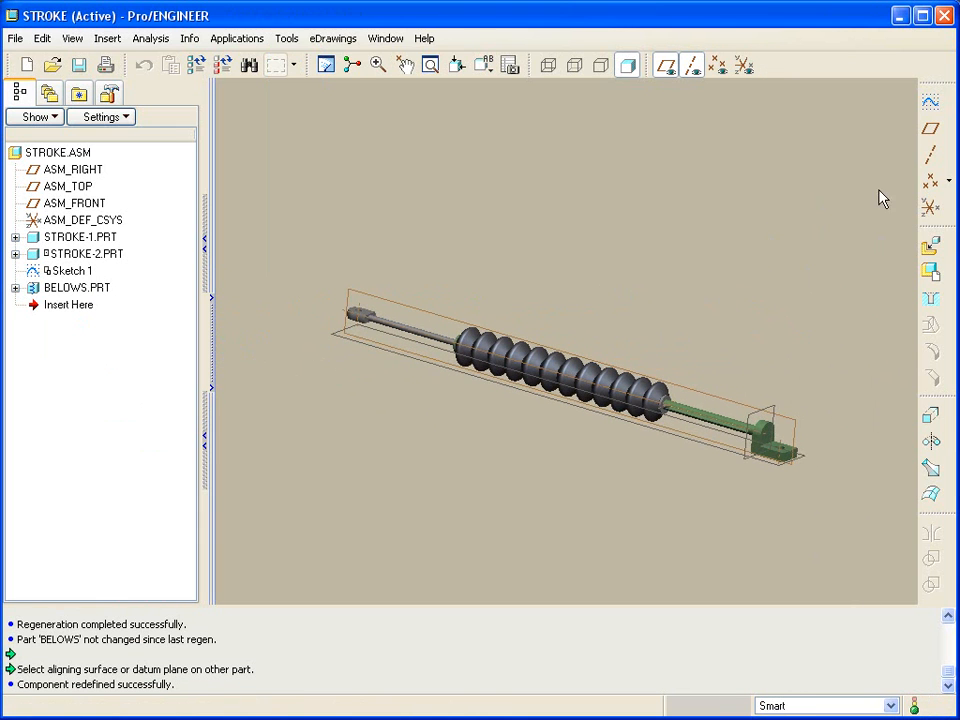
Turn off the display of axes and datum planes and slide the STROKE-2 rod further into the cylinder.
{"action": "left_click", "coordinate": [692, 65]}
{"action": "left_click", "coordinate": [665, 65]}
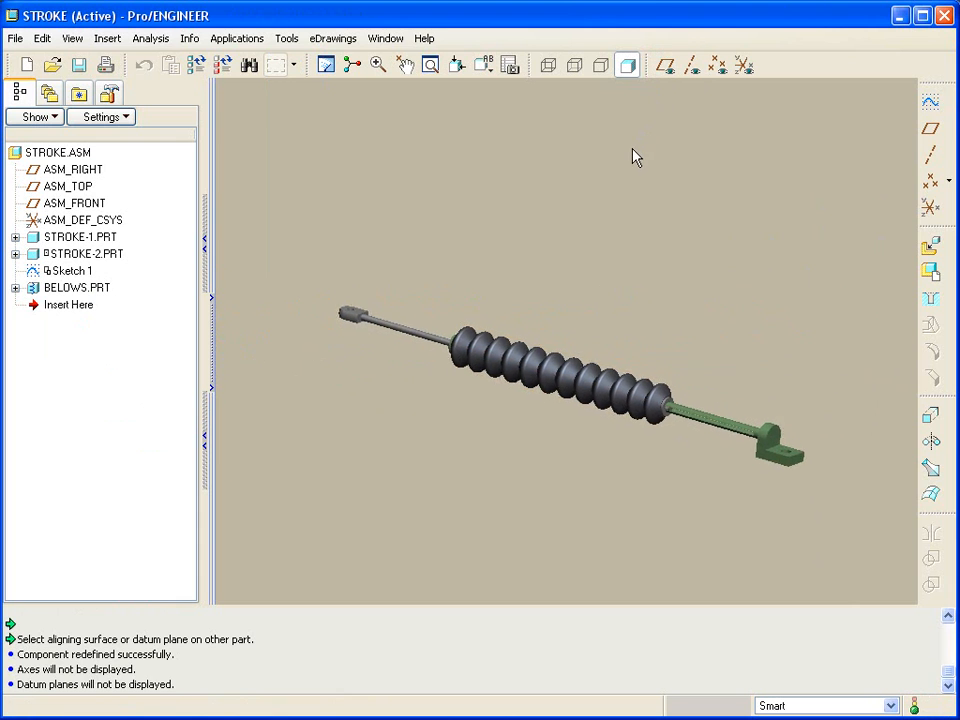
{"action": "left_click", "coordinate": [405, 66]}
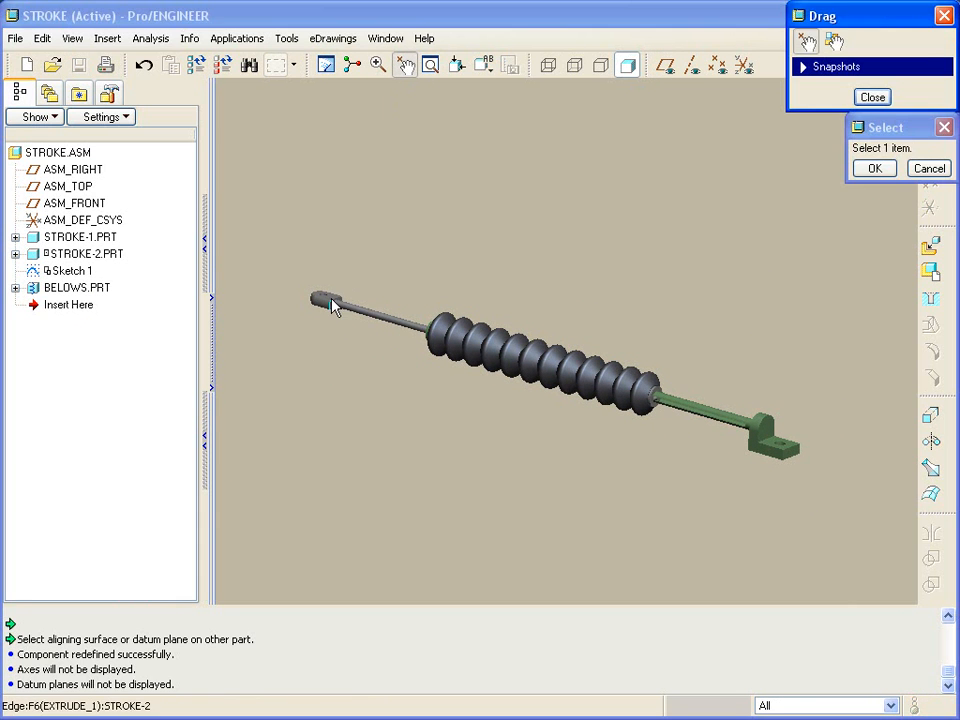
{"action": "left_click", "coordinate": [331, 299]}
{"action": "left_click", "coordinate": [368, 307]}
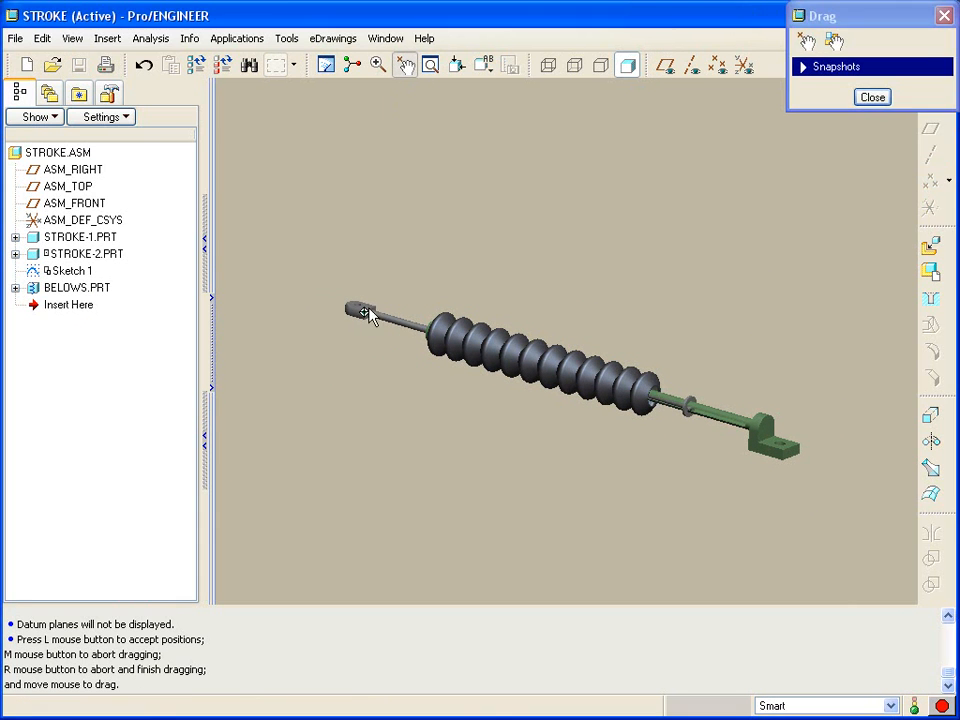
{"action": "middle_click", "coordinate": [448, 254]}
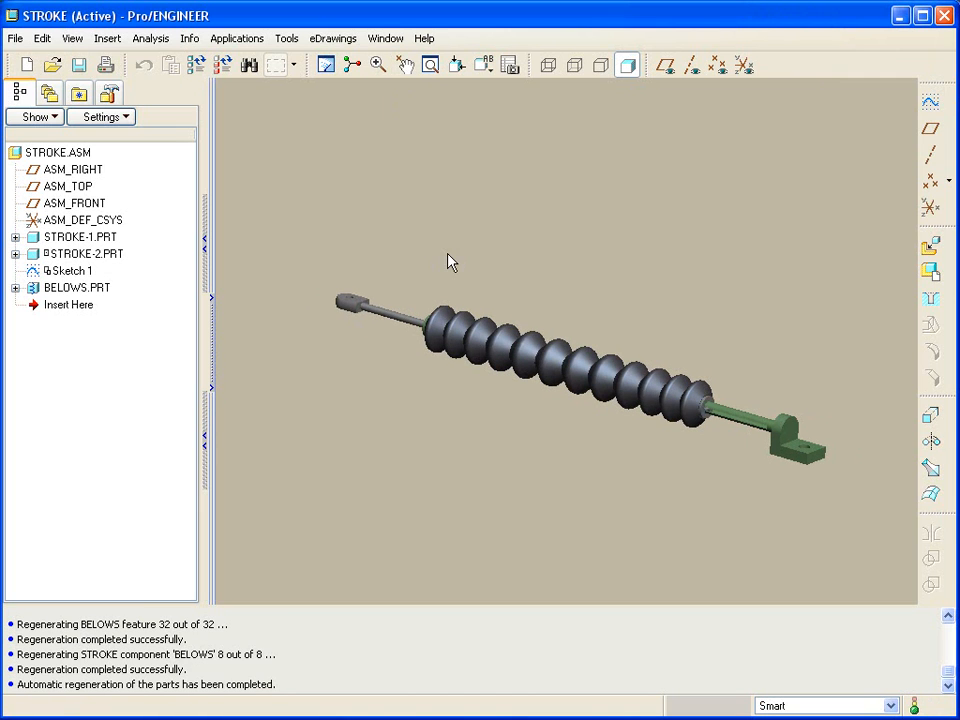
Slide the STROKE-2 rod back out of the cylinder and end the component drag.
{"action": "left_click", "coordinate": [405, 66]}
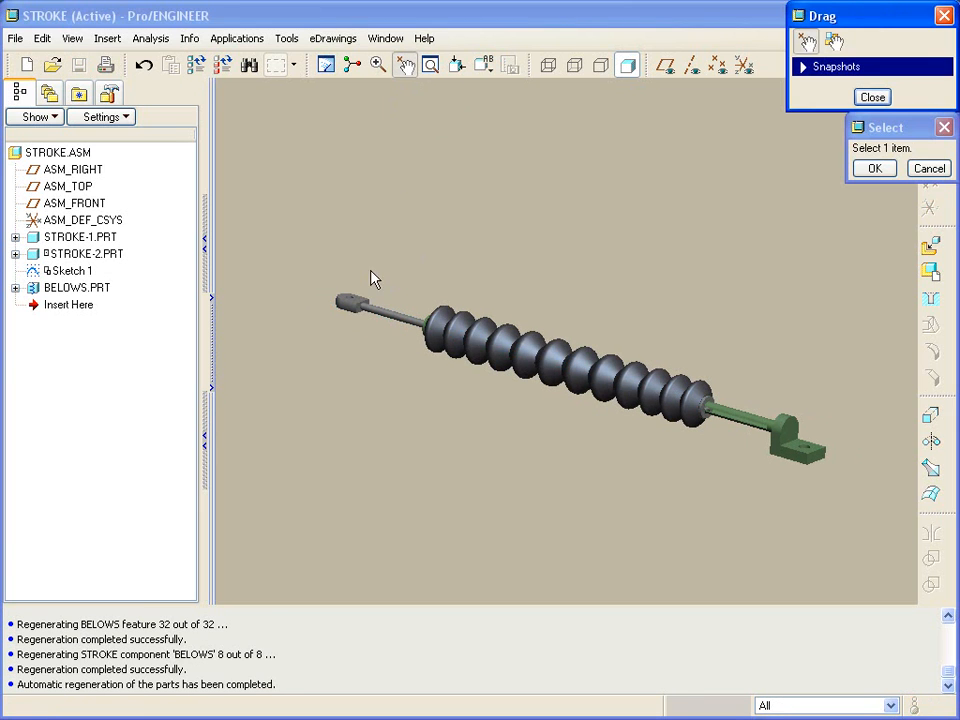
{"action": "left_click", "coordinate": [363, 304]}
{"action": "left_click", "coordinate": [318, 291]}
{"action": "middle_click", "coordinate": [393, 236]}
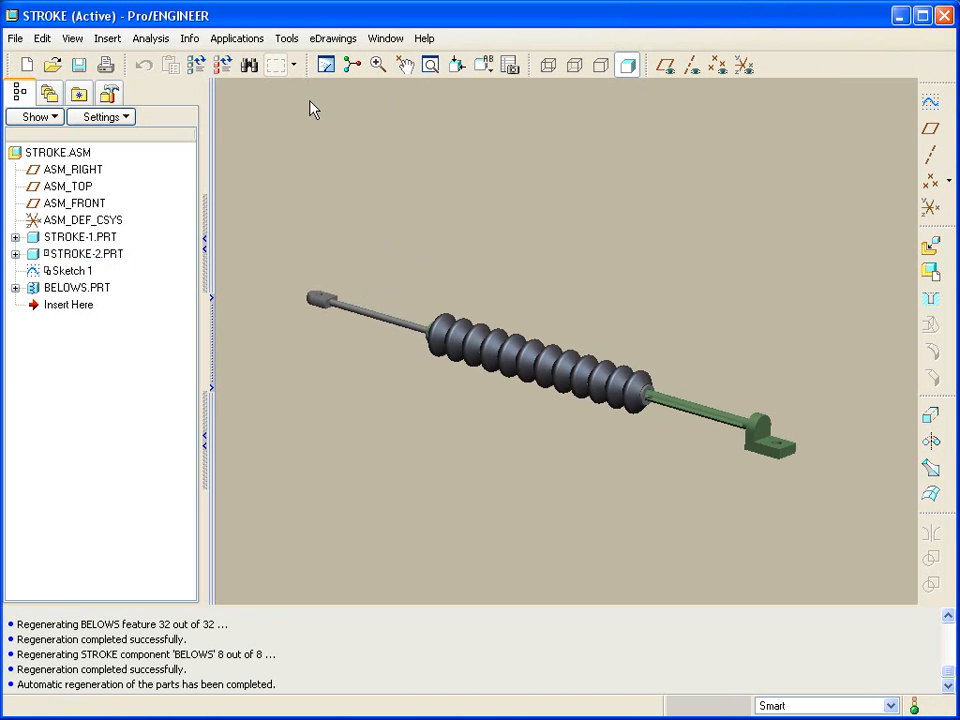
Switch to the CABINET.ASM window and make it the active model.
{"action": "left_click", "coordinate": [386, 39]}
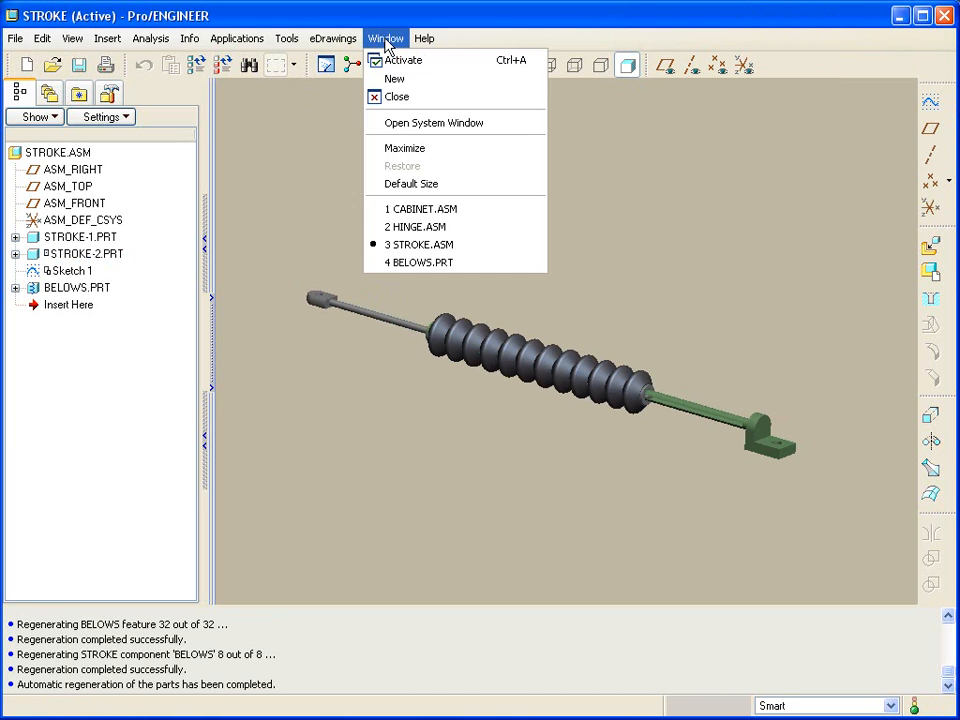
{"action": "left_click", "coordinate": [441, 212]}
{"action": "middle_click_drag", "start_coordinate": [780, 487], "coordinate": [797, 499]}
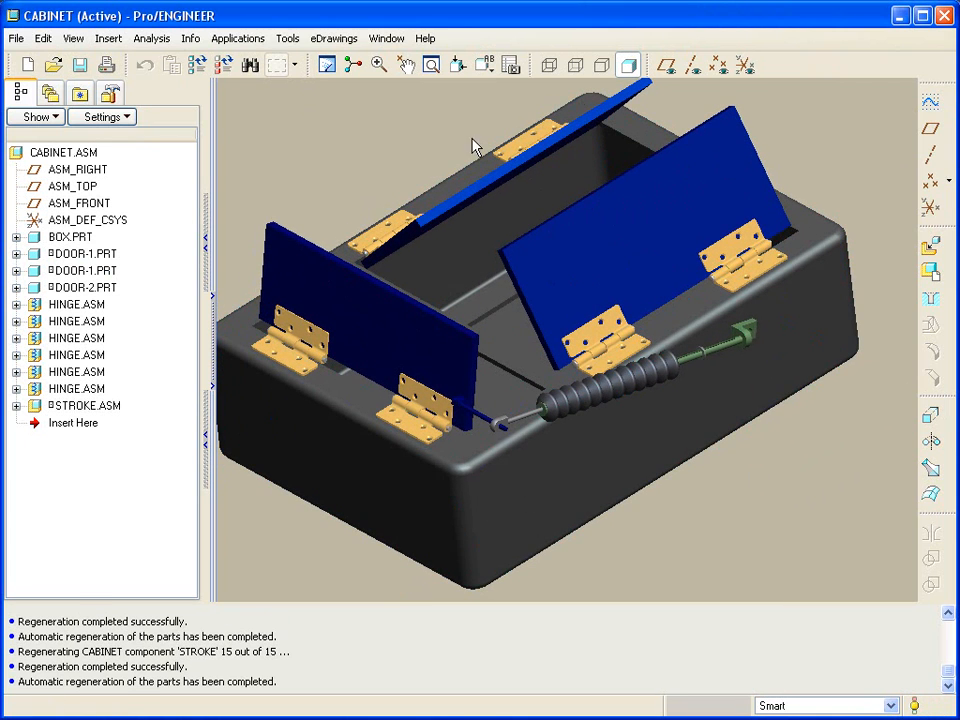
Swing the stroke-linked front door and the two larger cabinet doors partway toward closed and end the component drag.
{"action": "left_click", "coordinate": [405, 65]}
{"action": "left_click", "coordinate": [279, 228]}
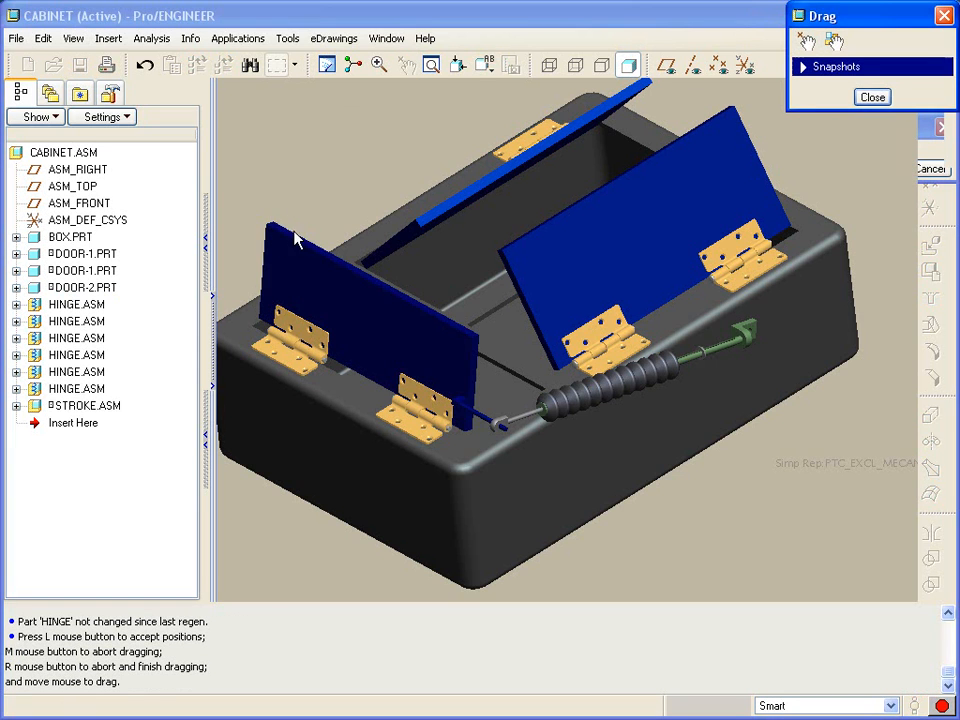
{"action": "left_click", "coordinate": [322, 237]}
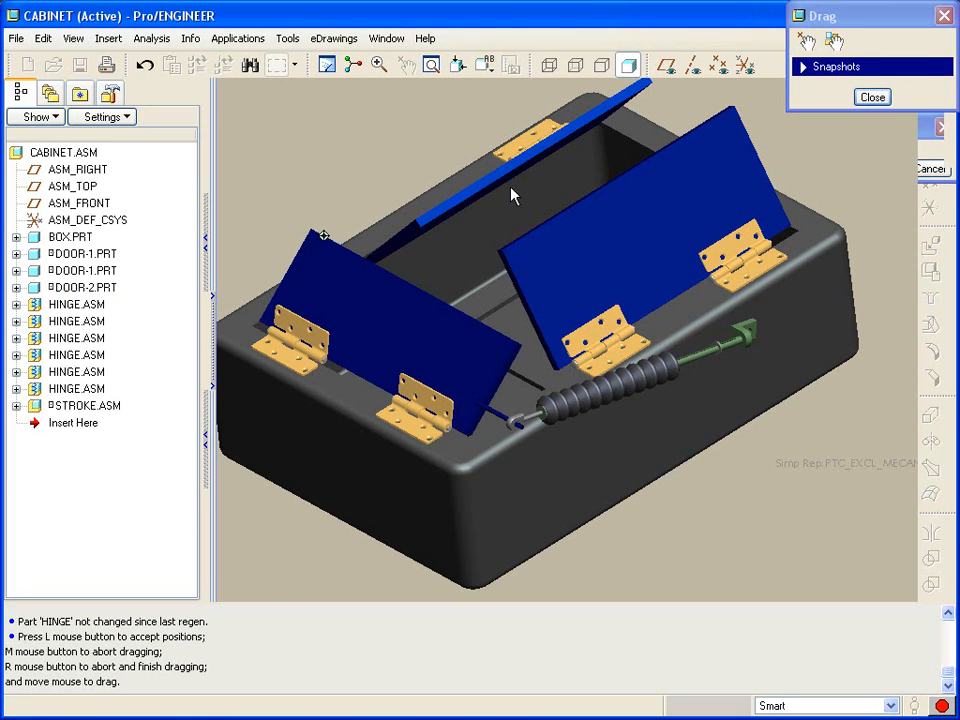
{"action": "left_click", "coordinate": [530, 235]}
{"action": "left_click", "coordinate": [460, 212]}
{"action": "left_click", "coordinate": [469, 223]}
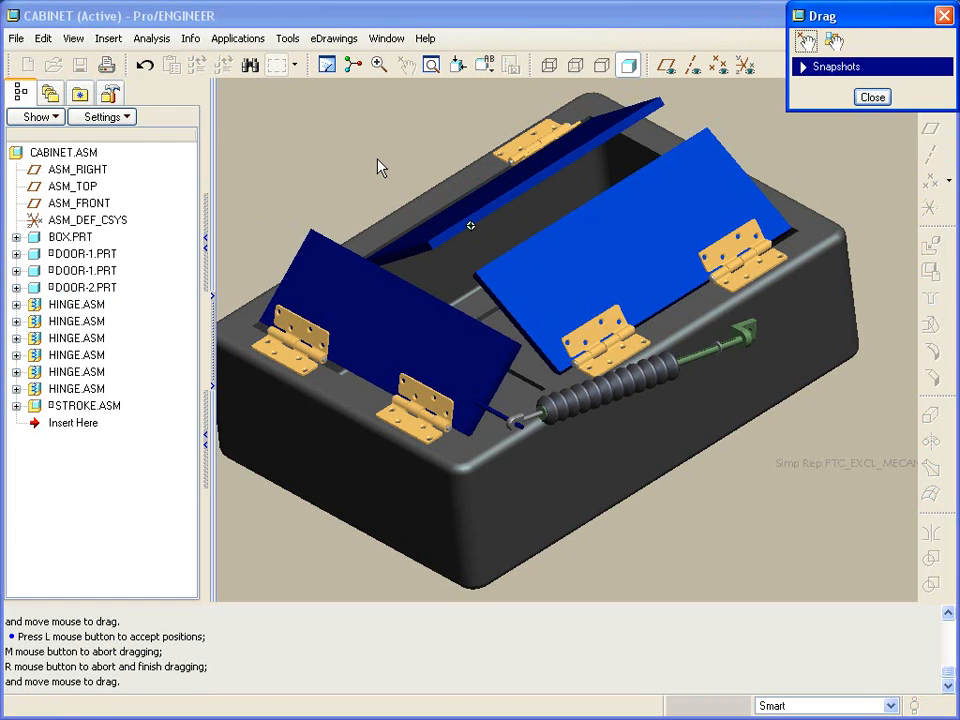
{"action": "left_click", "coordinate": [870, 100]}
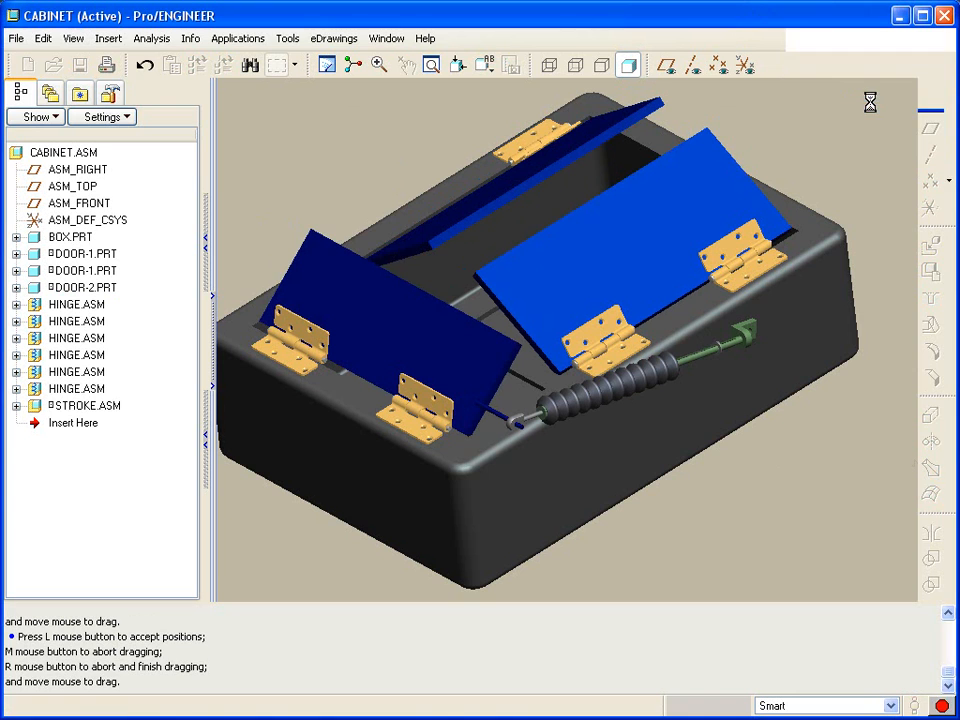